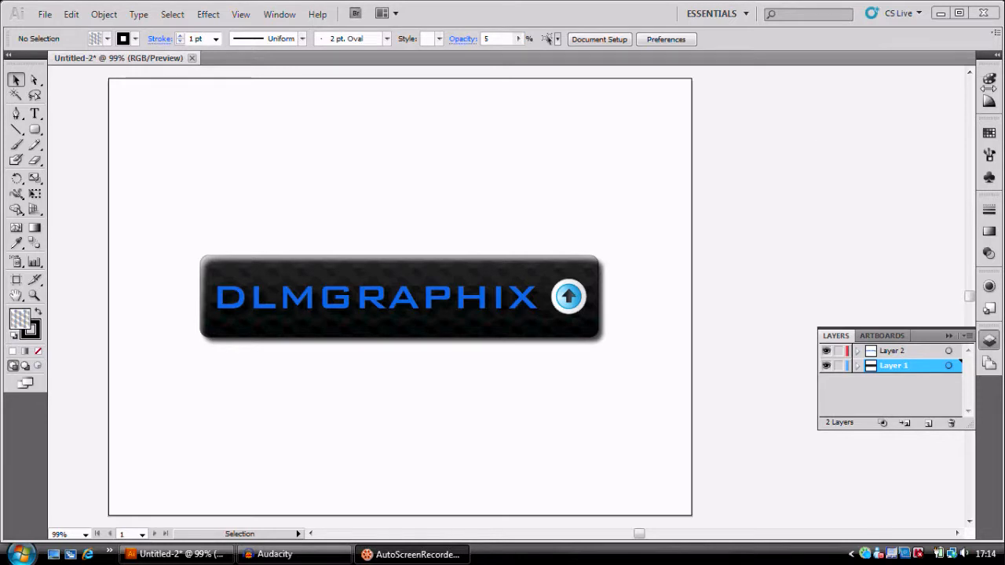
left_click(815, 158)
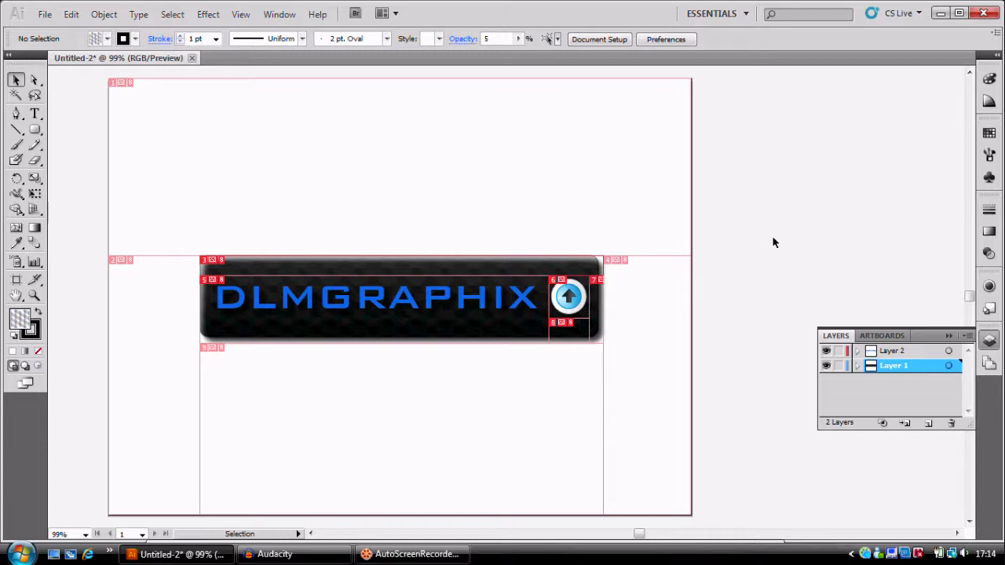
left_click_drag(628, 178, 430, 103)
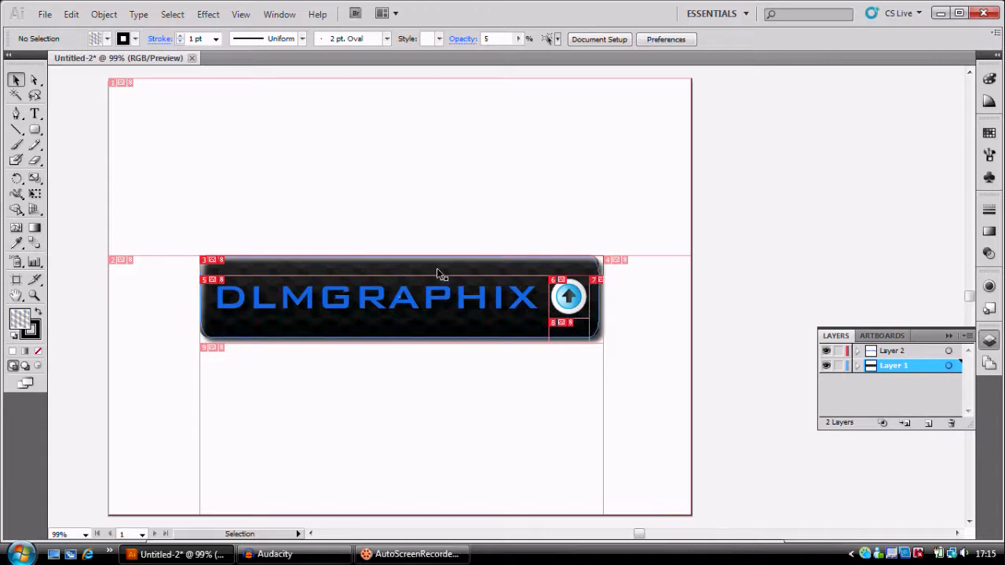
Create a new 800 x 600 px document with the Web profile and one artboard
left_click(49, 16)
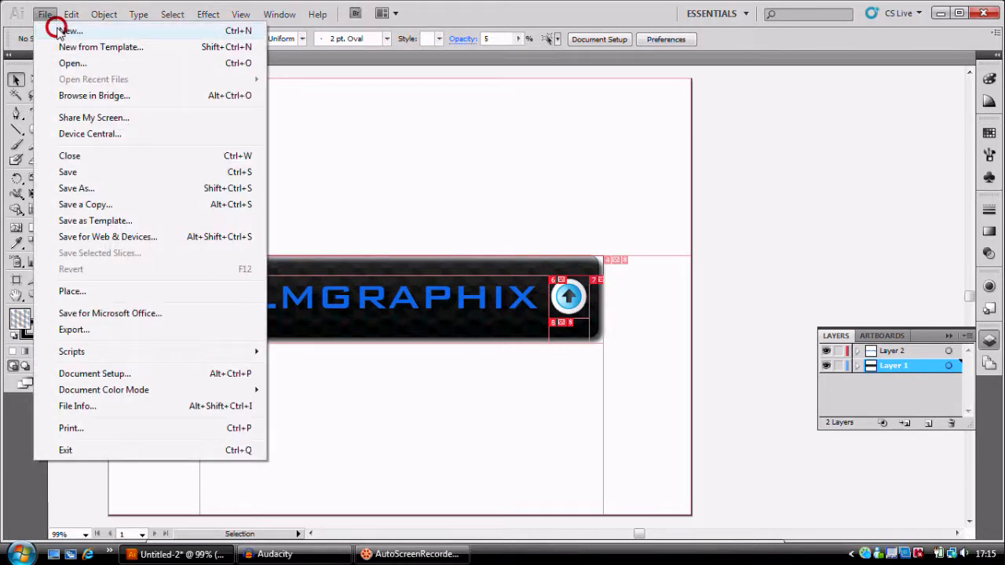
left_click(57, 31)
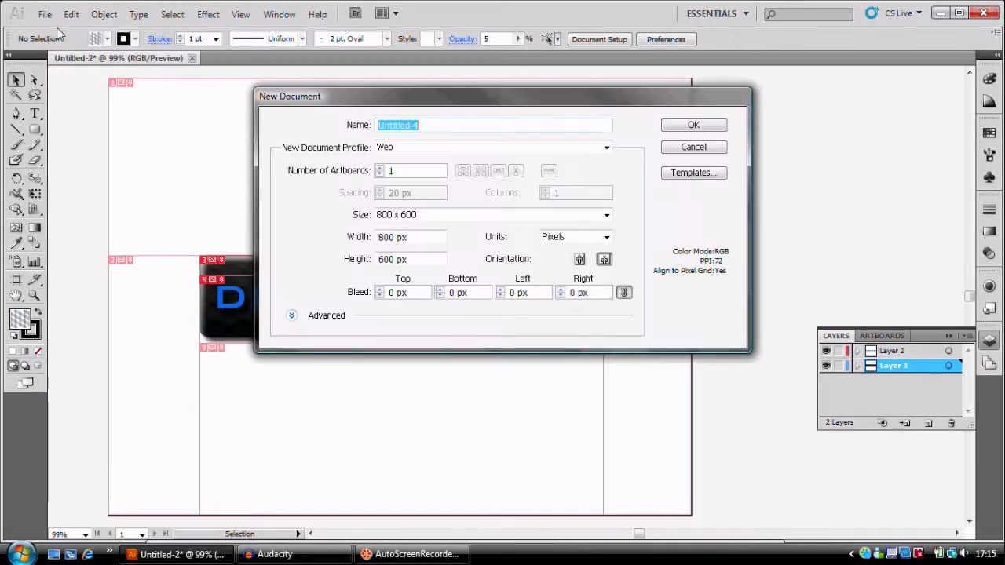
left_click(697, 128)
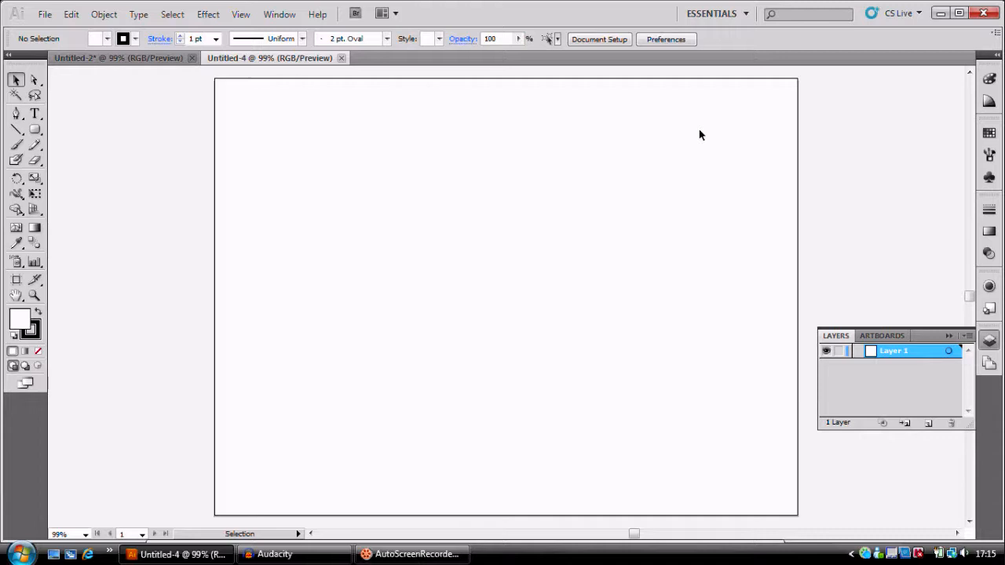
Draw a rounded rectangle about 574 px wide and 127 px high and move it to the centre of the artboard
left_click(35, 129)
mouse_move(318, 264)
left_mouse_down()
mouse_move(712, 338)
mouse_move(712, 383)
mouse_move(738, 358)
left_mouse_up()
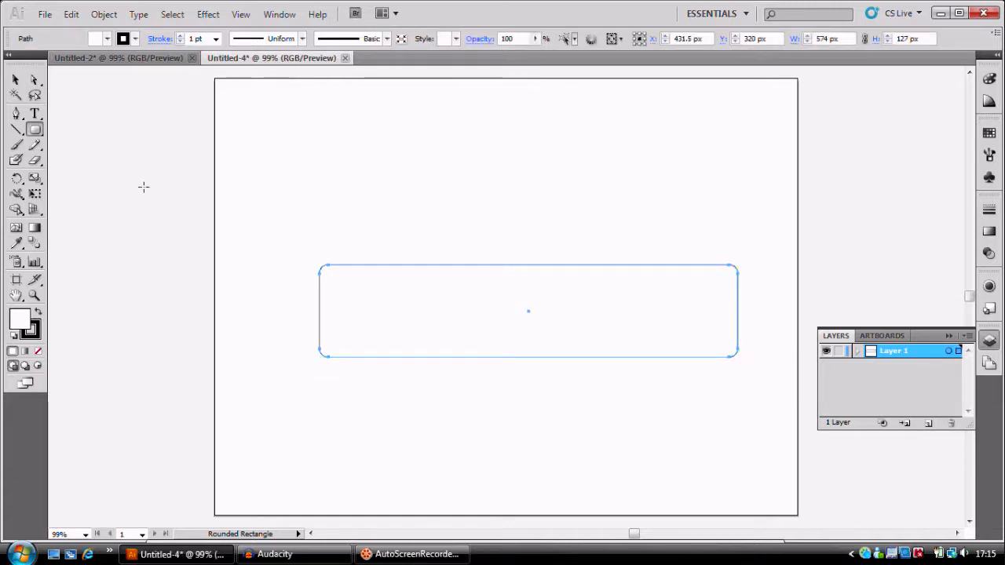
left_click(16, 80)
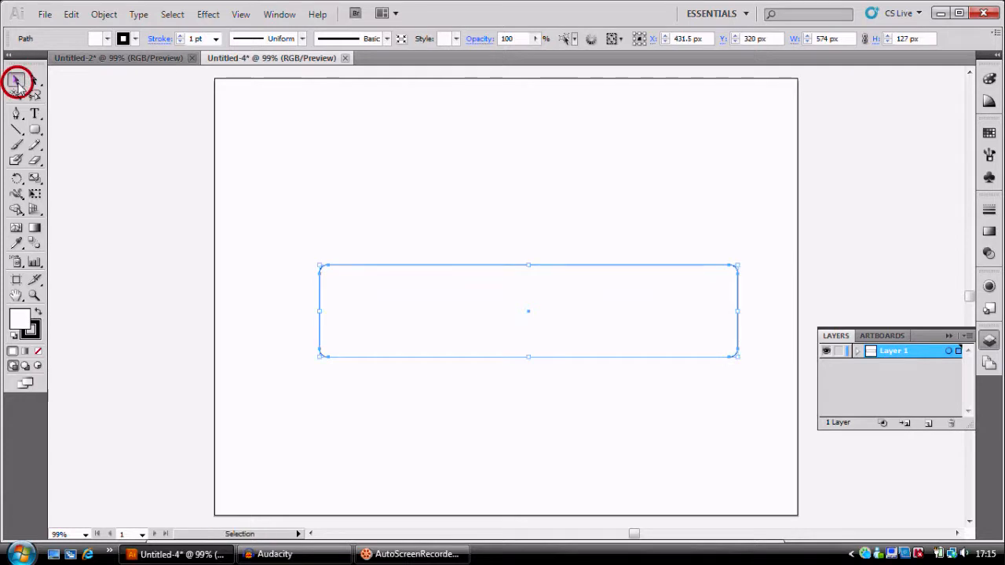
left_click(385, 228)
left_click_drag(597, 359, 567, 329)
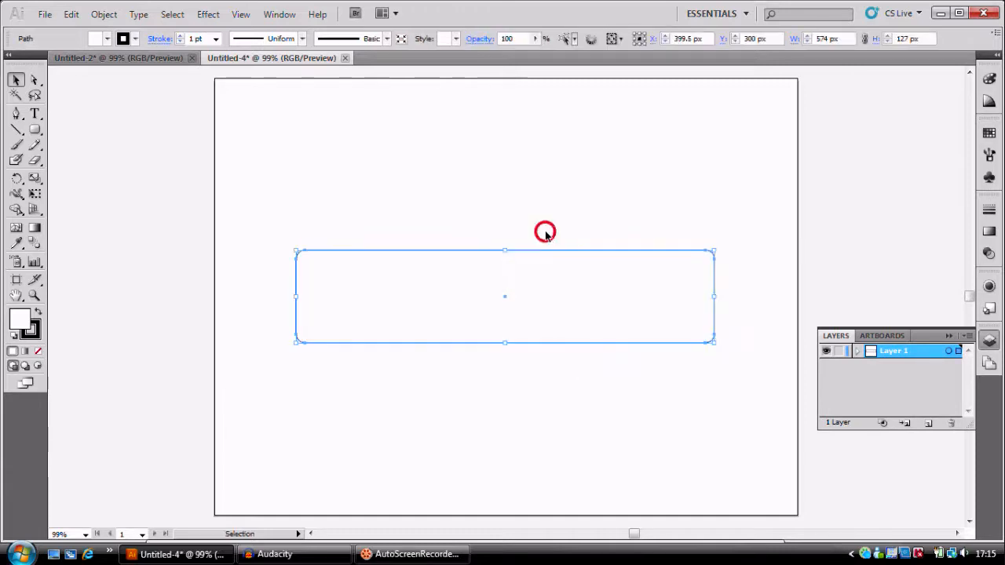
left_click(188, 163)
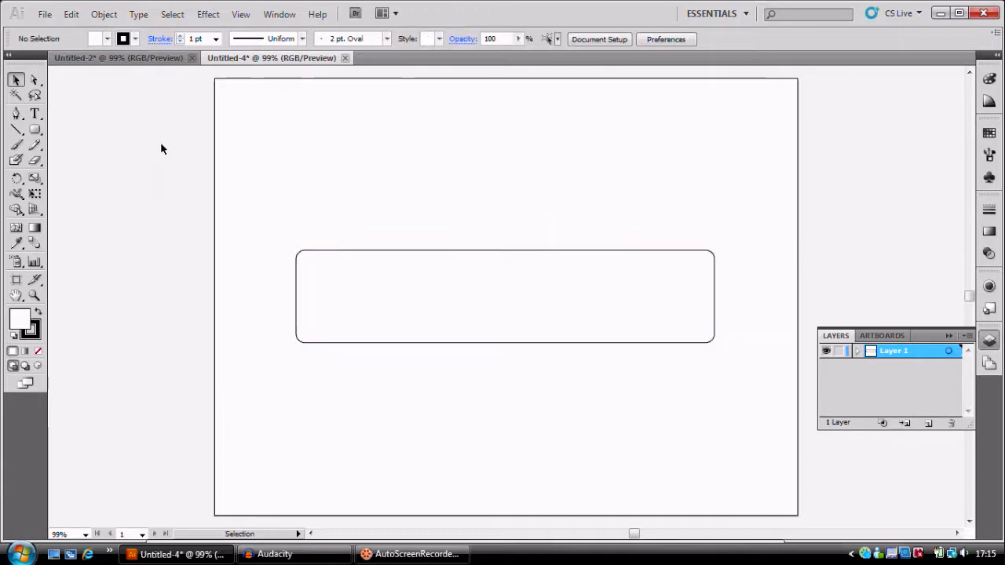
left_click(36, 142)
mouse_move(34, 130)
left_mouse_down()
mouse_move(79, 140)
mouse_move(77, 155)
mouse_move(63, 149)
left_mouse_up()
left_click(124, 39)
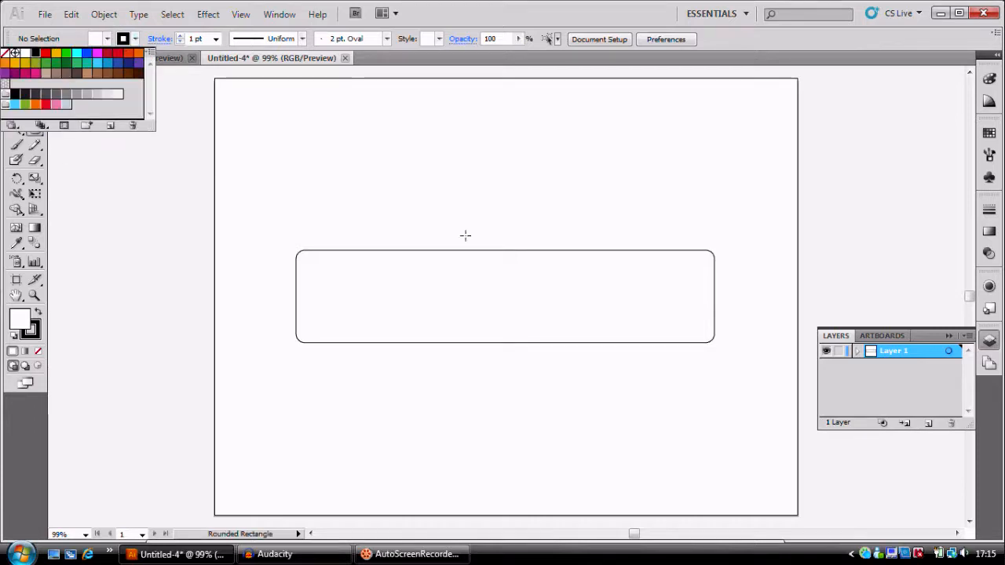
left_click(695, 377)
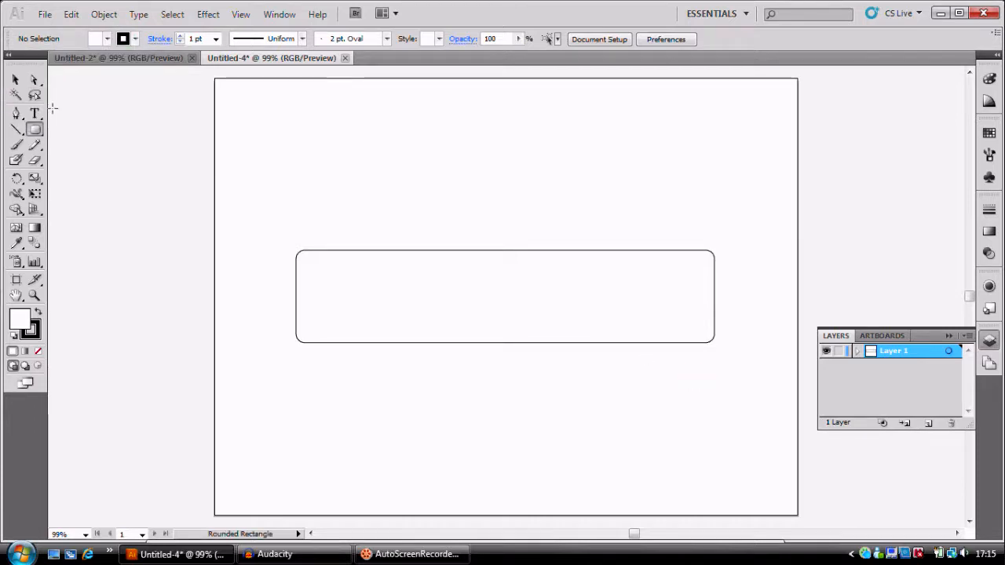
Select the rounded rectangle and set its stroke colour to black
left_click(16, 79)
left_click_drag(639, 388, 377, 232)
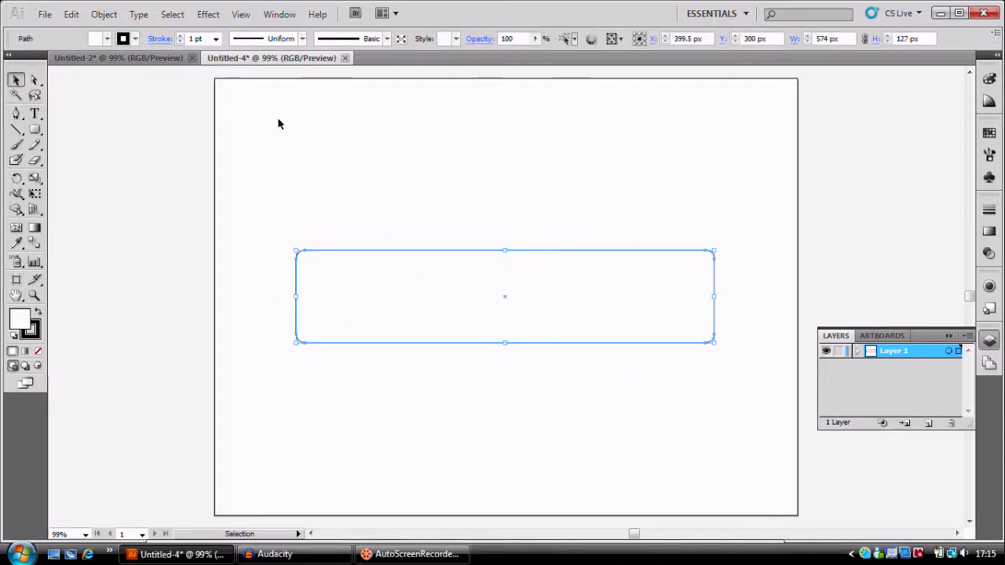
left_click(123, 38)
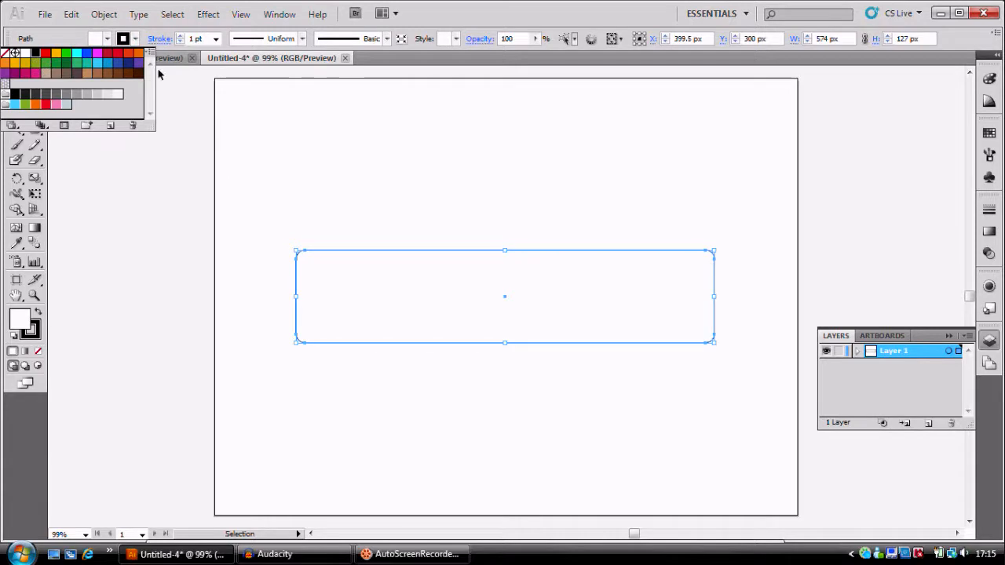
left_click(34, 53)
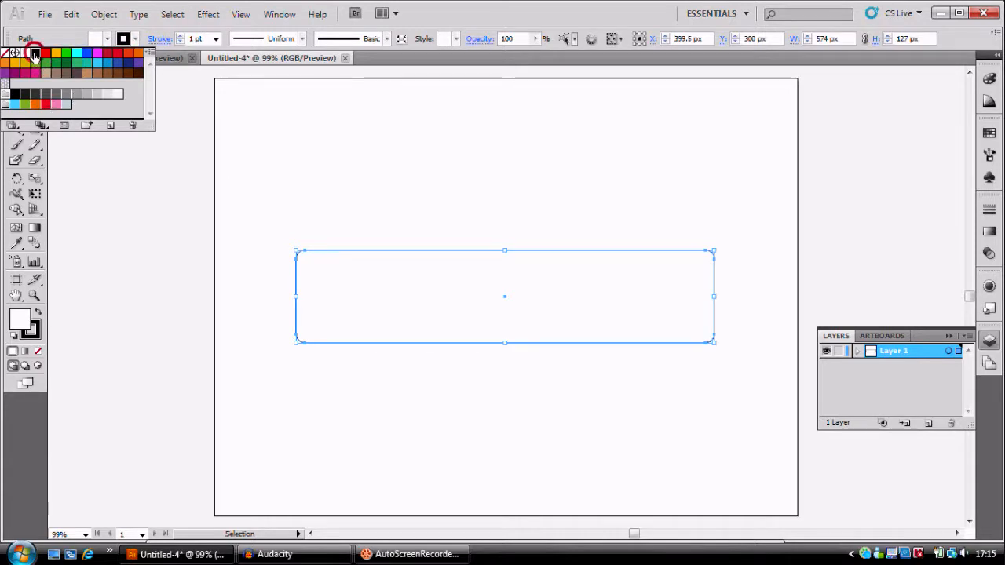
left_click(355, 161)
left_click(355, 159)
left_click(336, 194)
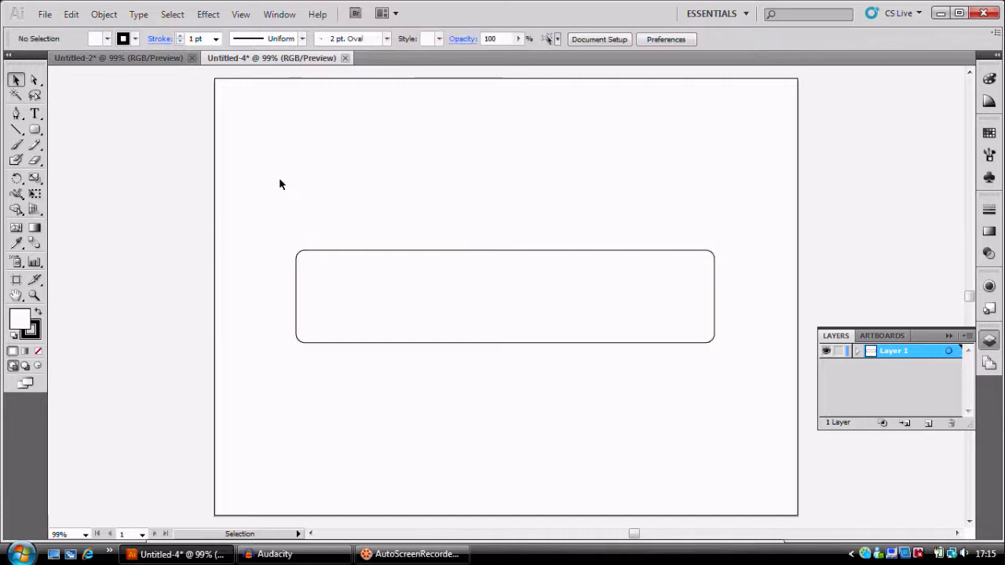
Fill the rounded rectangle with the linear gradient swatch that is black in the middle and fades out at both ends
left_click(360, 272)
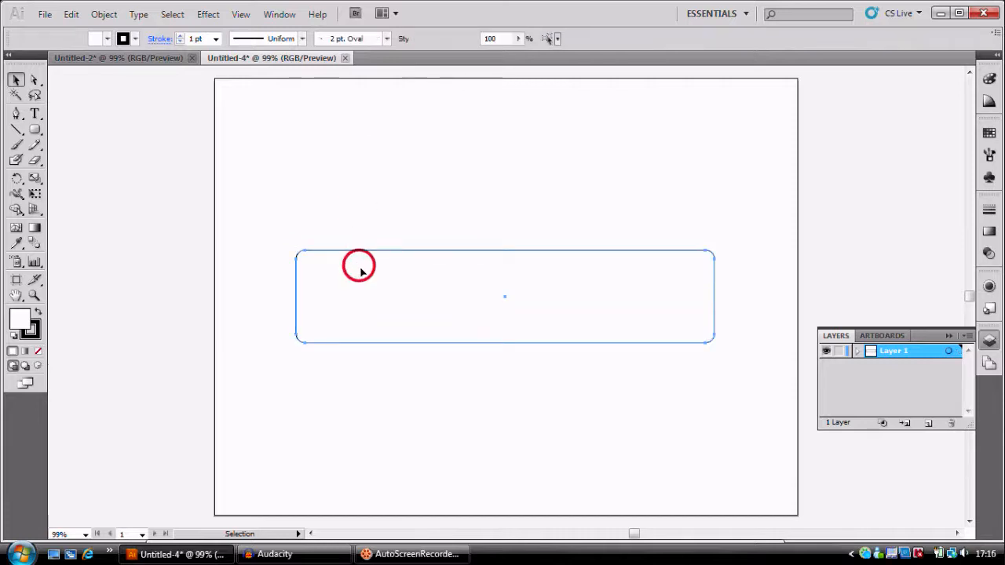
left_click(106, 39)
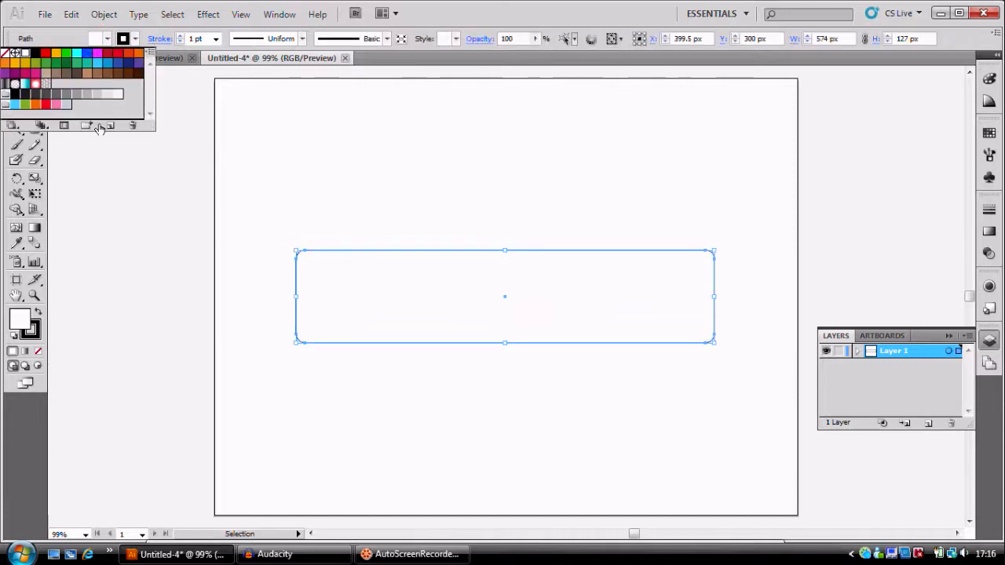
left_click(6, 84)
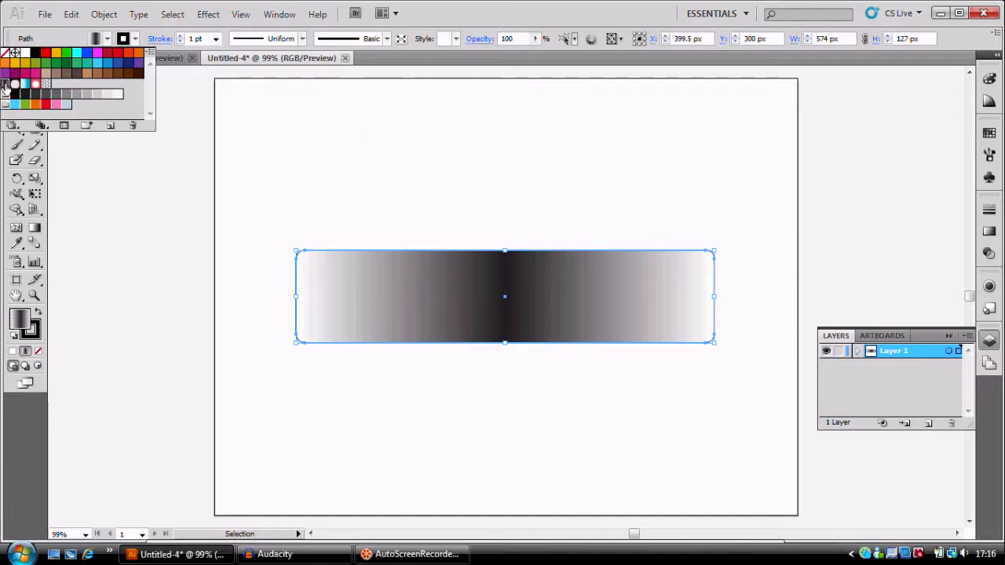
left_click(244, 112)
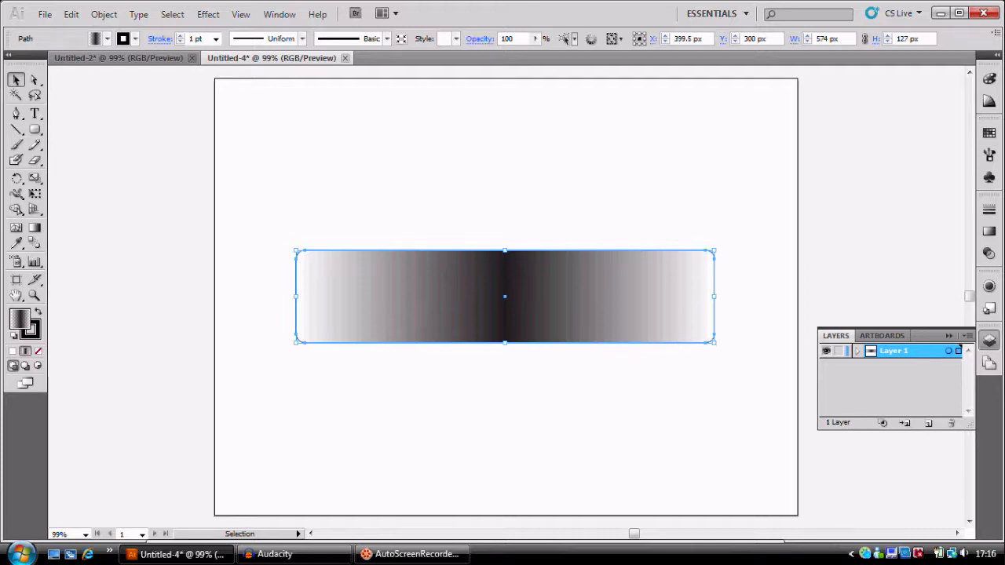
Remove the gradient's end stop and move its middle black stop to a location of about 64%
left_click(988, 234)
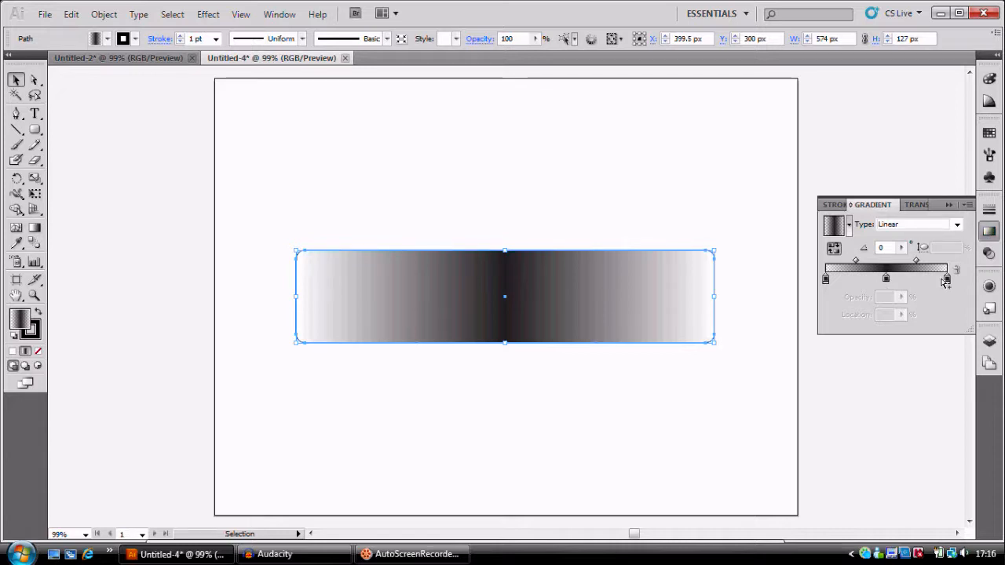
left_click_drag(947, 279, 951, 300)
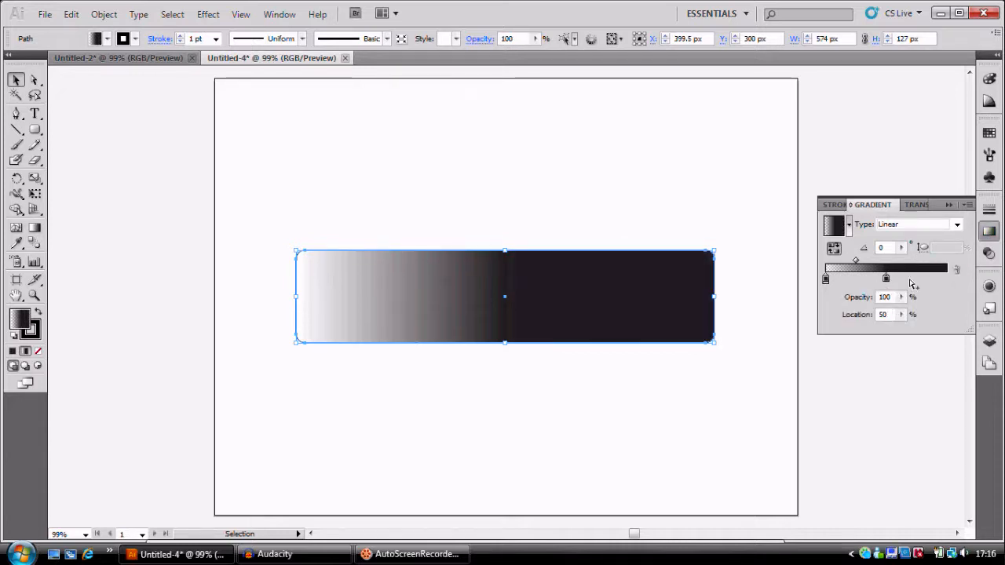
left_click_drag(885, 278, 903, 281)
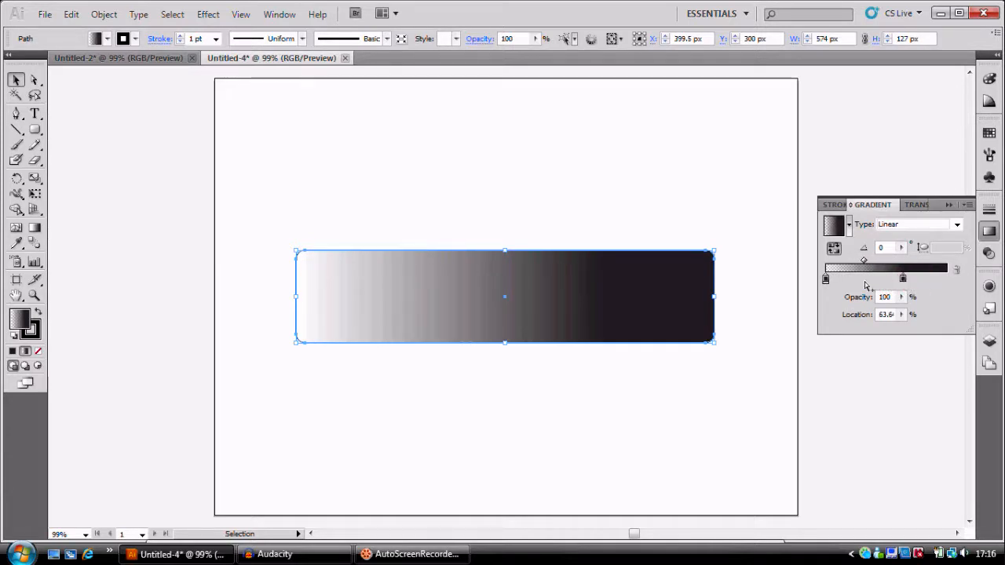
Set the first gradient stop's opacity to 69% and place it at a location of about 1.8%
left_click(826, 279)
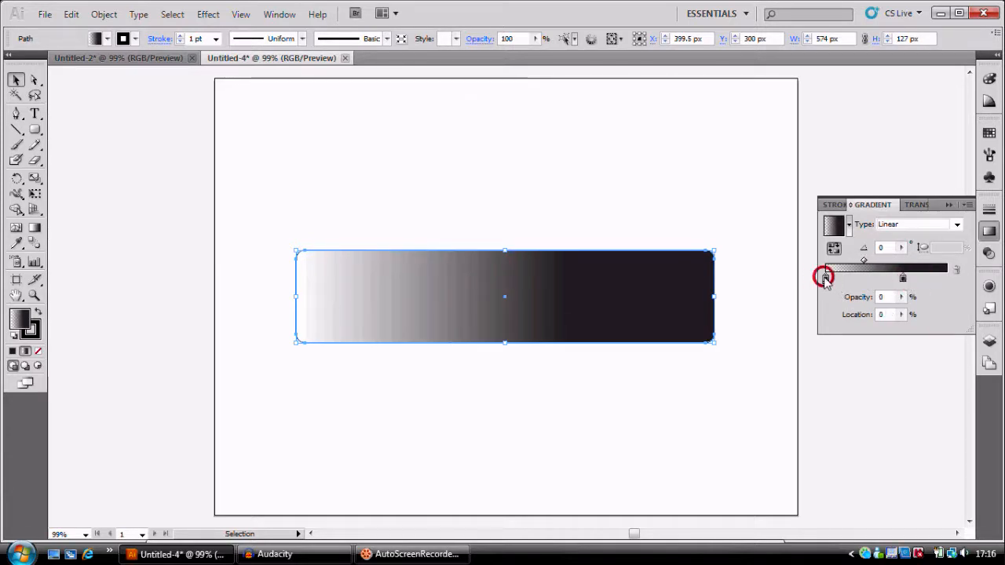
double_click(825, 279)
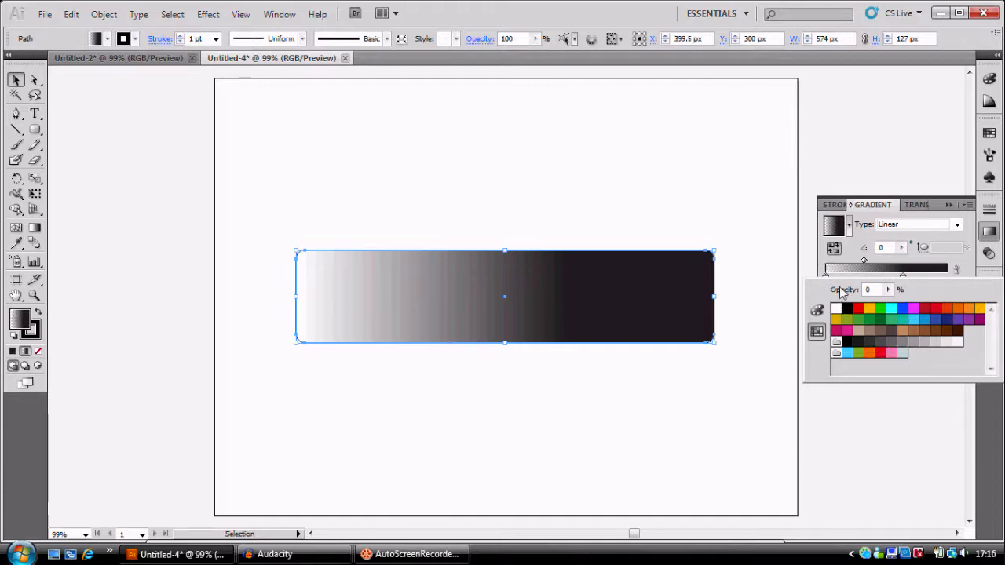
left_click(847, 265)
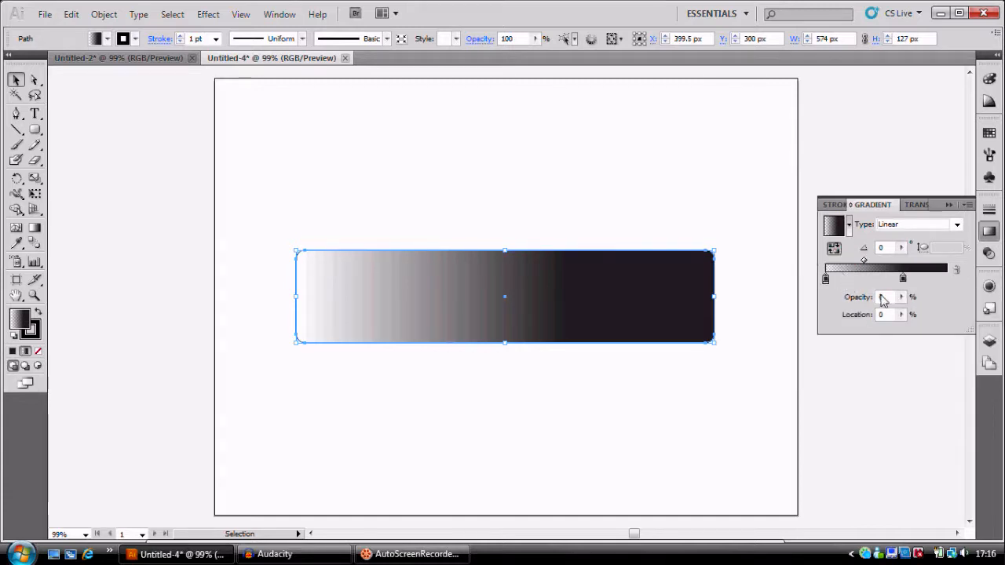
left_click_drag(901, 297, 886, 314)
left_click(940, 279)
left_click_drag(941, 279, 828, 283)
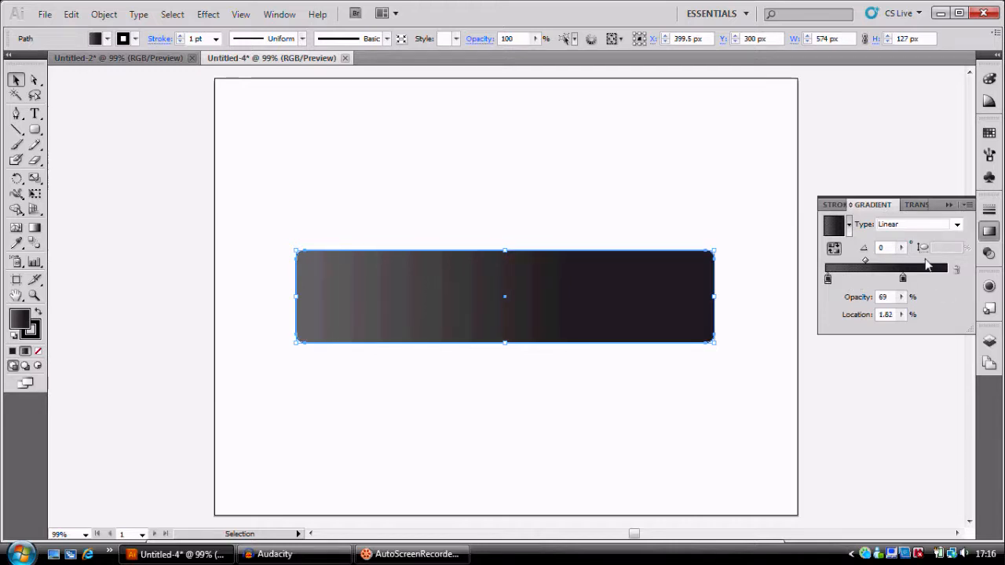
Add a black gradient stop at the far end of the gradient, at 100% location
left_click(943, 279)
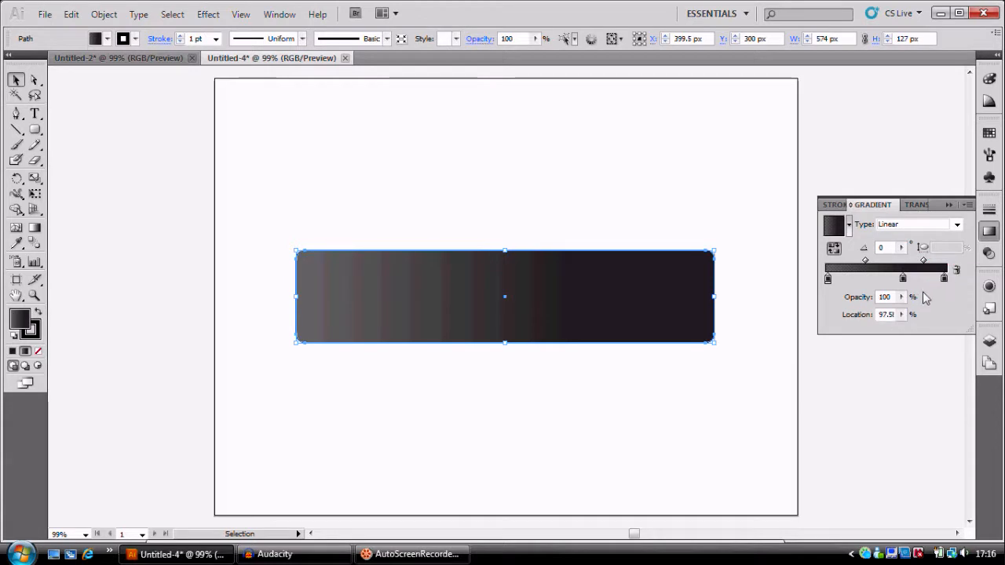
left_click_drag(946, 283, 950, 284)
double_click(948, 280)
left_click(847, 309)
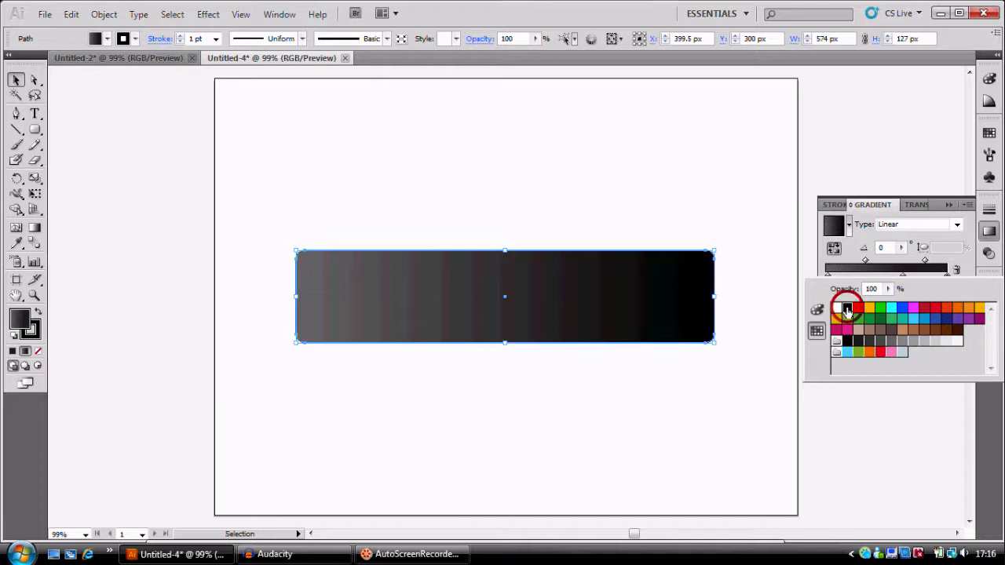
left_click(919, 258)
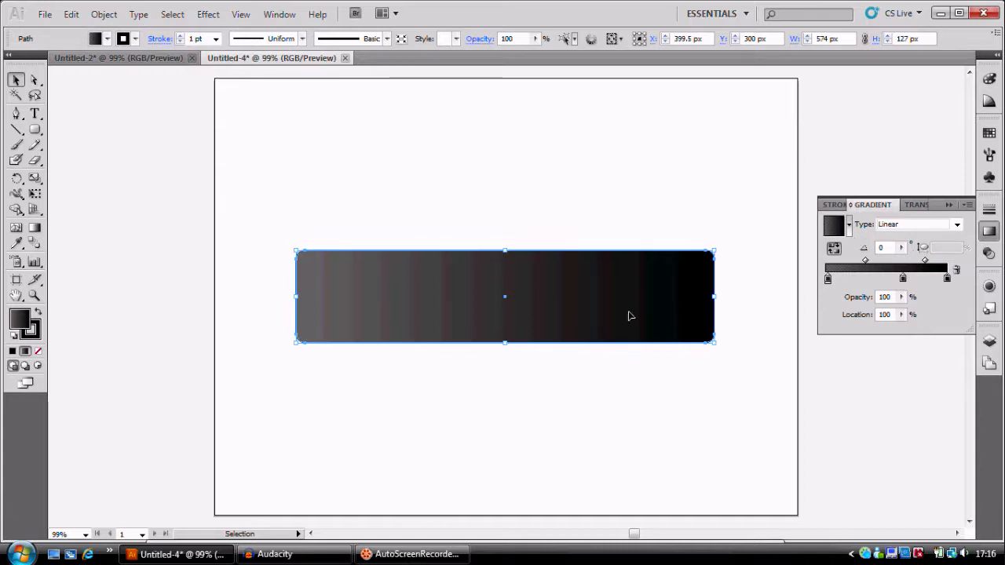
Set the rounded rectangle's gradient angle to 90 degrees
left_click(878, 248)
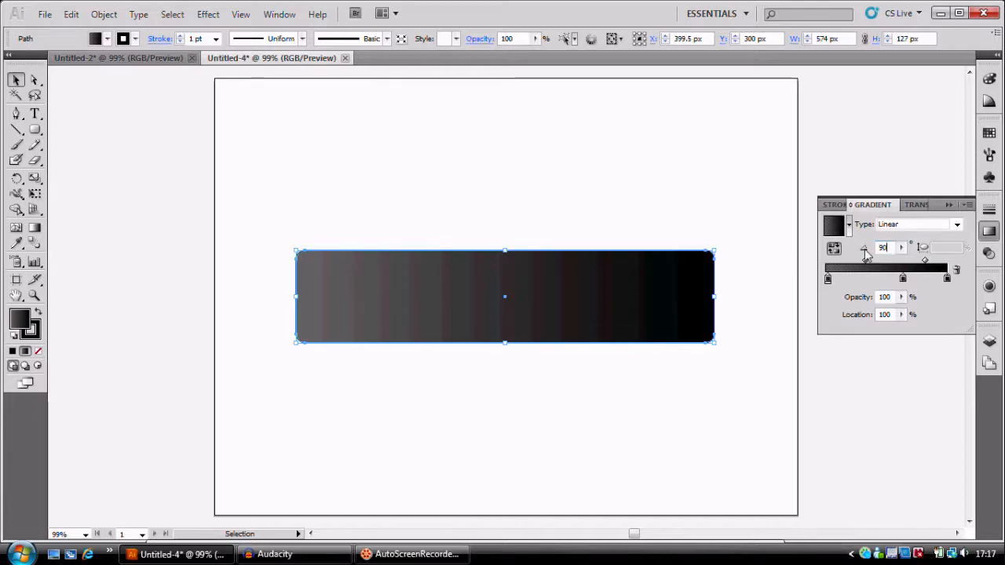
type("90")
key("Return")
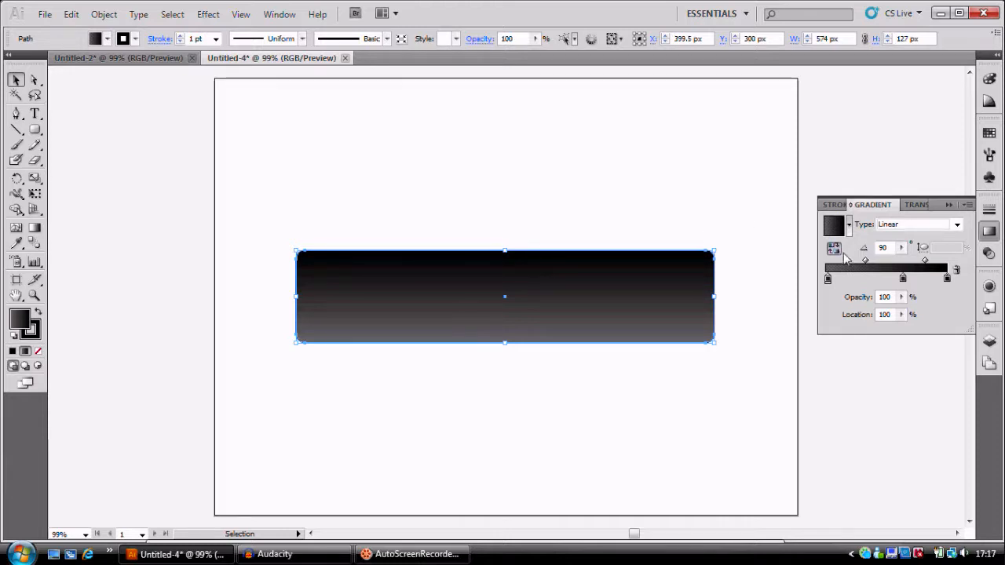
left_click(986, 231)
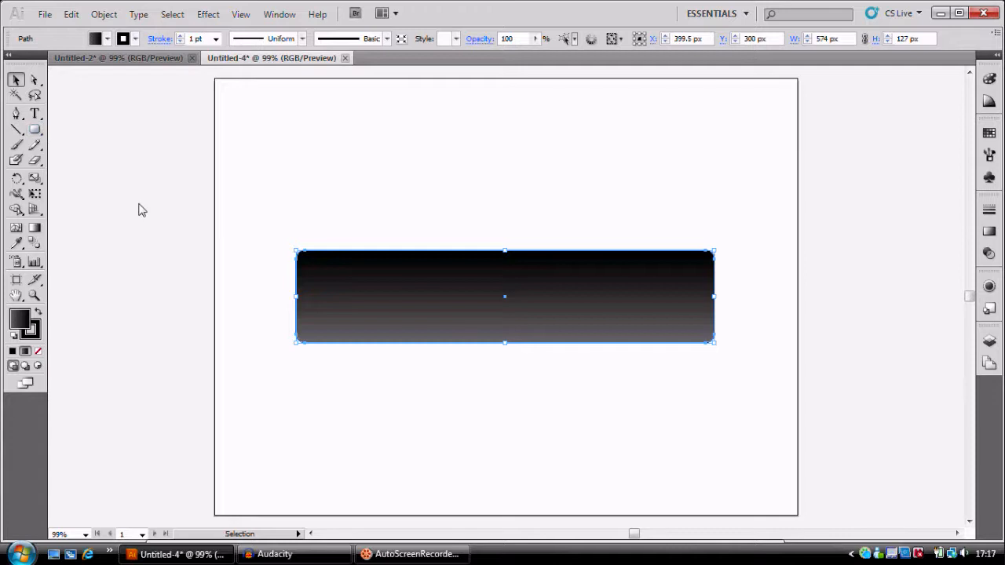
Add two new layers above the rounded rectangle's layer and select the topmost one
left_click(990, 342)
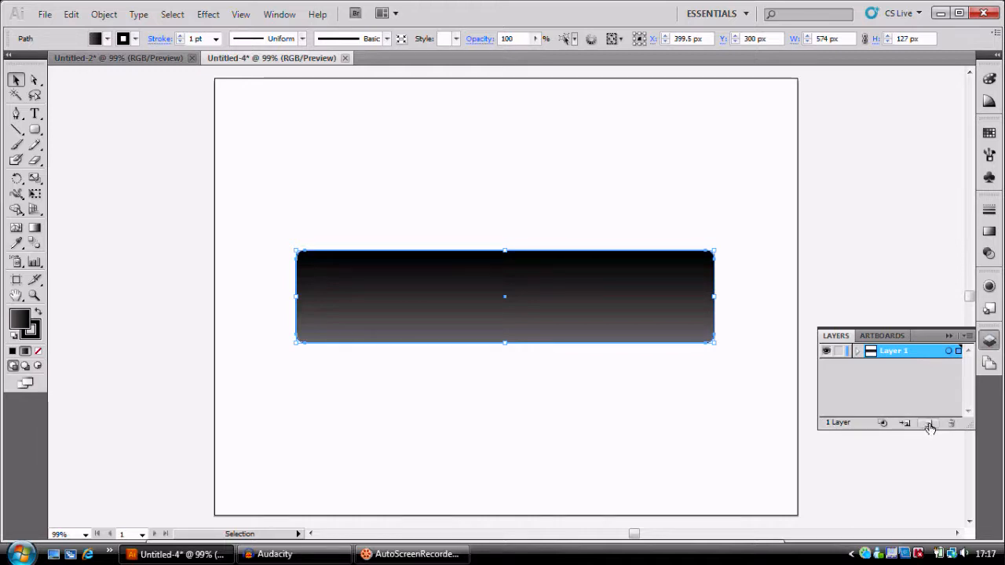
left_click(929, 424)
left_click(929, 425)
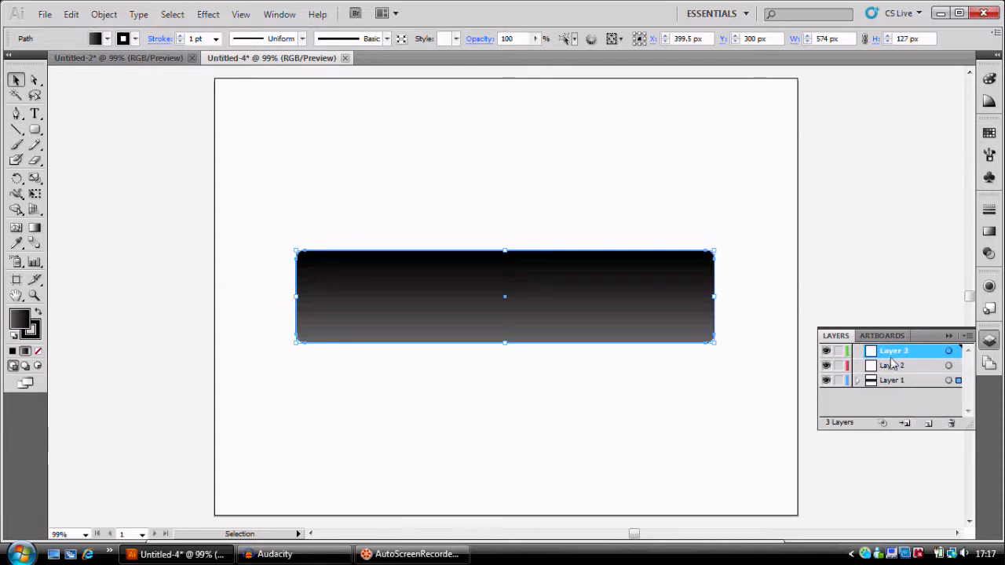
left_click(891, 353)
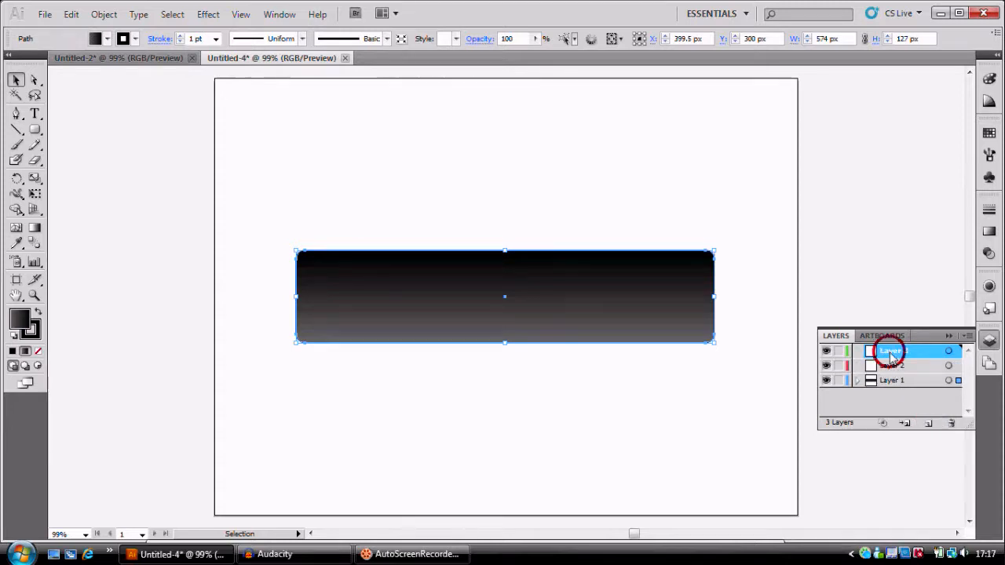
Add the text DLMGRAPHIX over the rounded rectangle on the topmost layer and set its font size to 60 pt
left_click(35, 113)
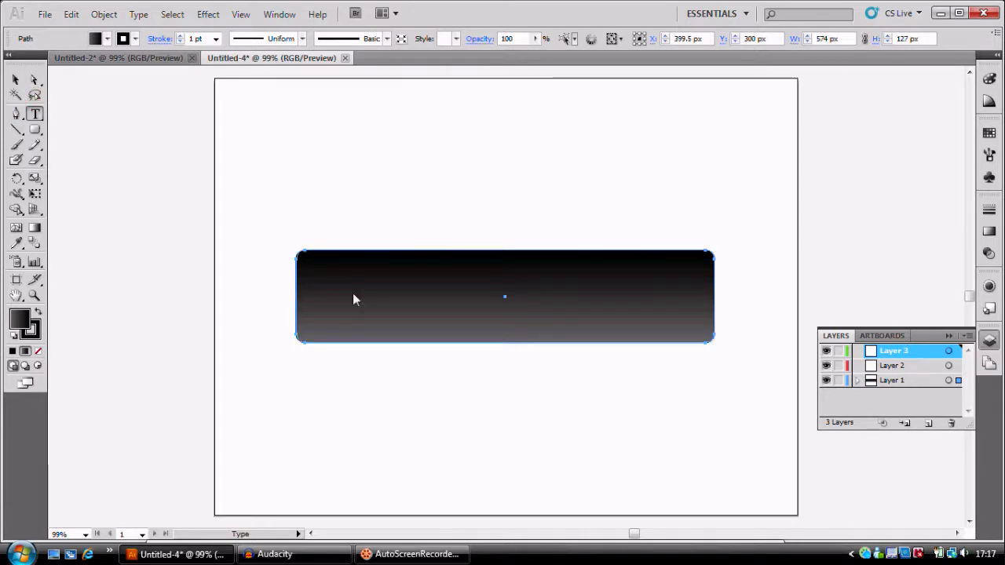
left_click(316, 285)
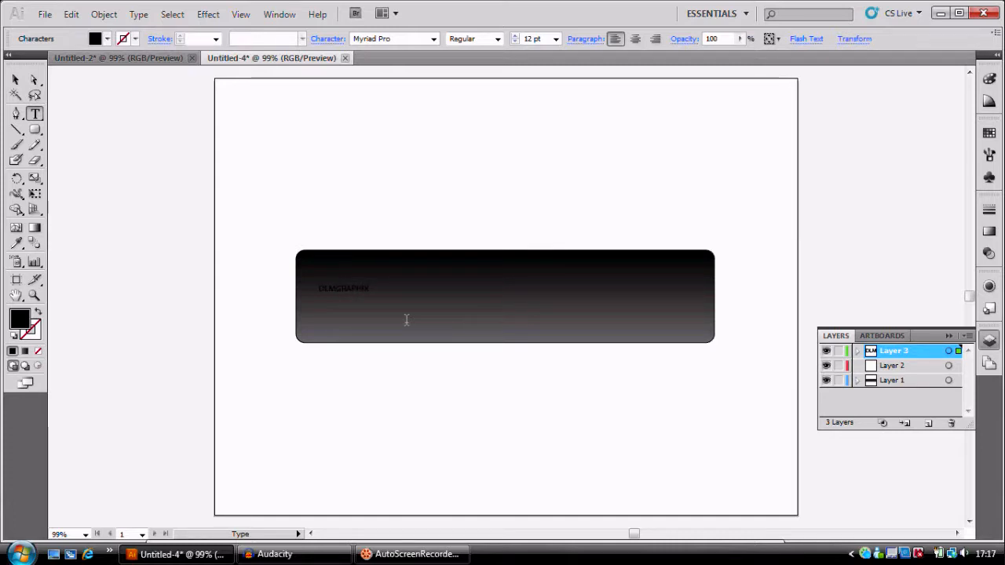
left_click_drag(389, 303, 316, 301)
left_click(556, 39)
left_click(540, 53)
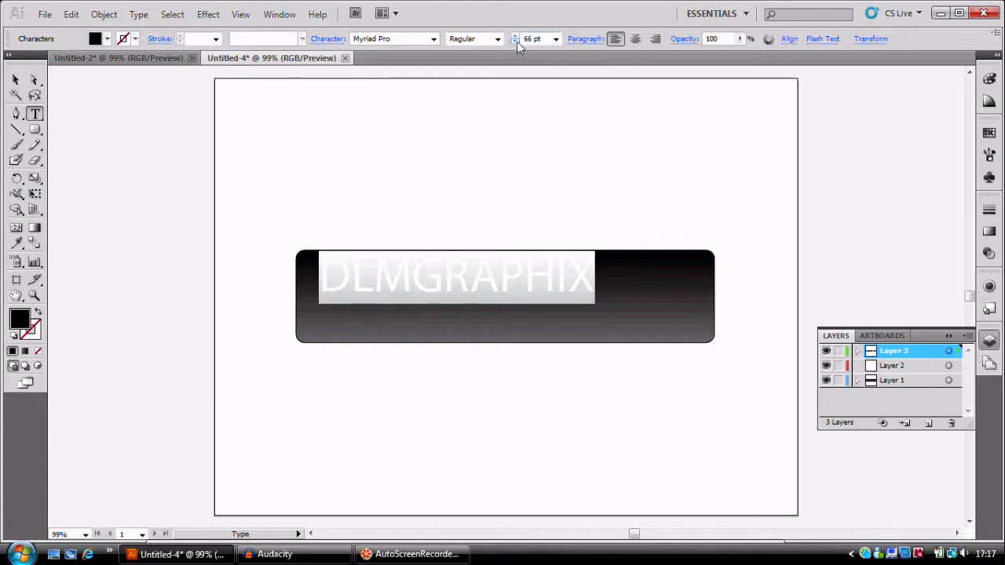
left_click(516, 43)
left_click(517, 43)
left_click(517, 43)
left_click(516, 43)
left_click(517, 43)
left_click(517, 44)
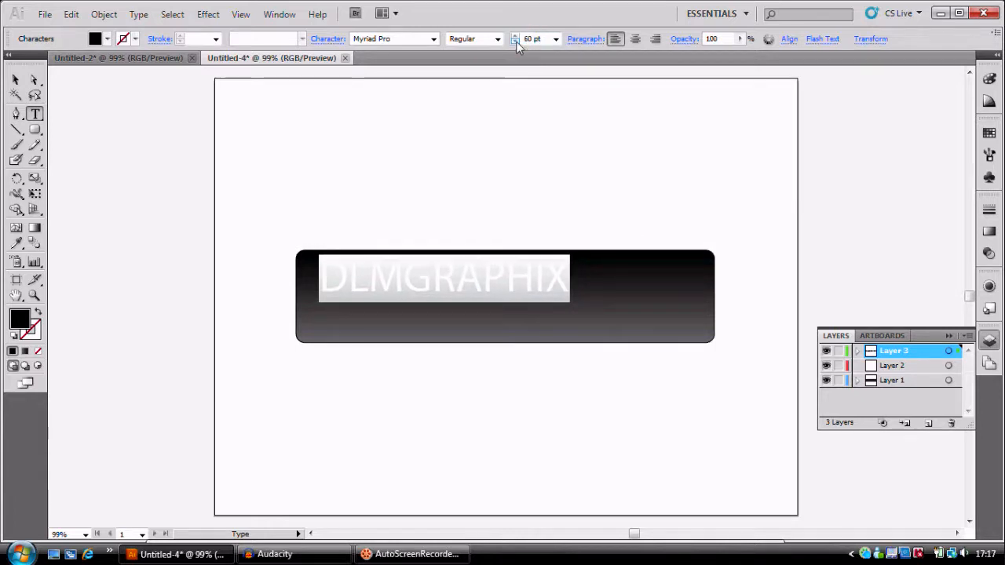
Change the font of the DLMGRAPHIX text to Bank Gothic Medium BT
left_click(434, 38)
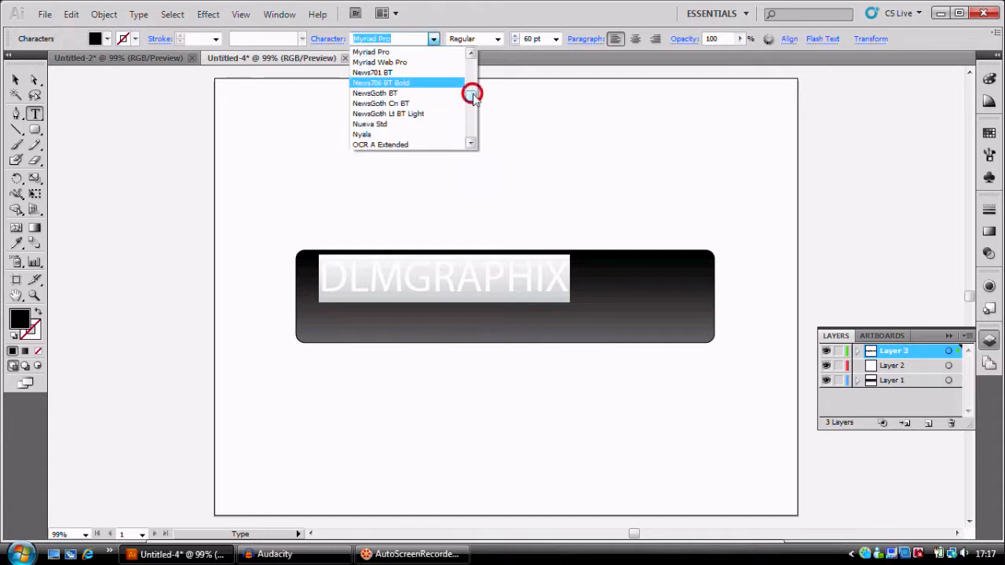
left_click_drag(469, 90, 465, 52)
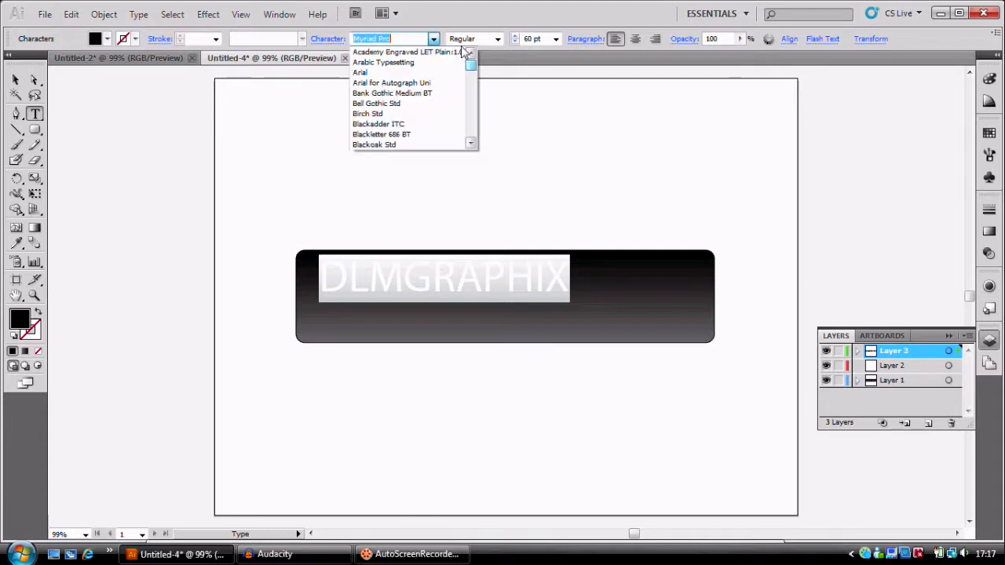
left_click(422, 94)
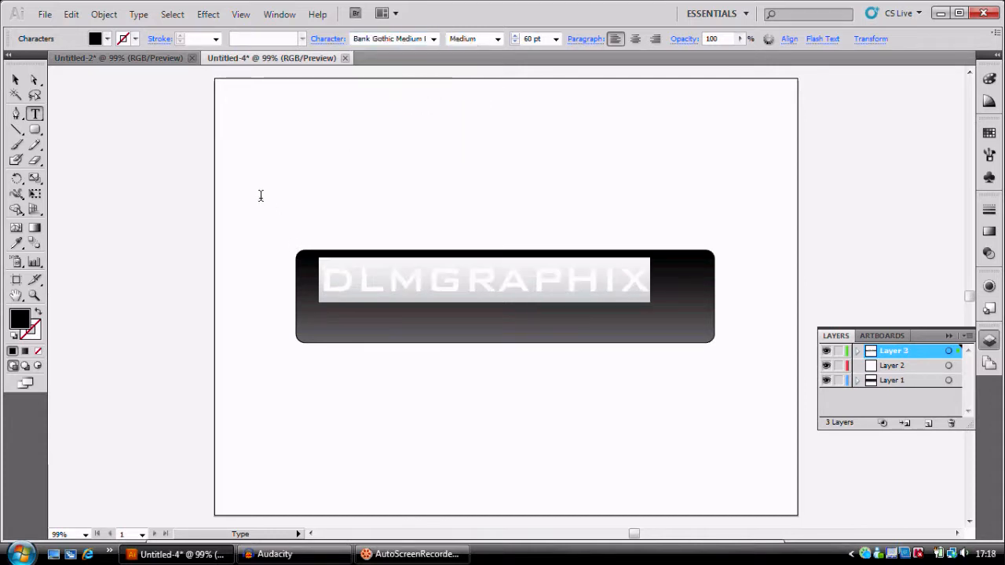
Move the DLMGRAPHIX text near the rounded rectangle's left edge, vertically centred, and stretch it slightly taller to about 66.1 pt
left_click(15, 79)
left_click(307, 227)
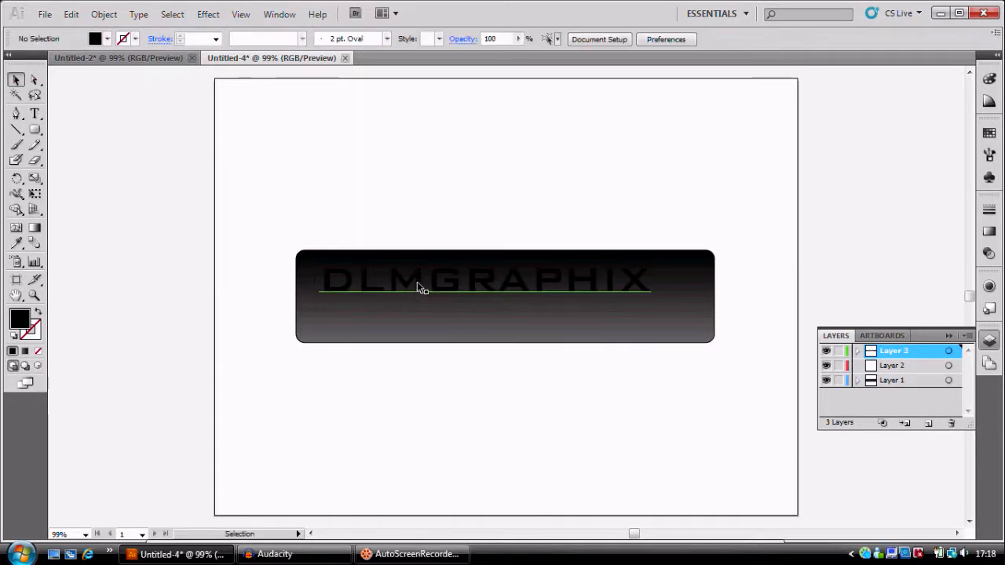
left_click_drag(417, 294, 409, 310)
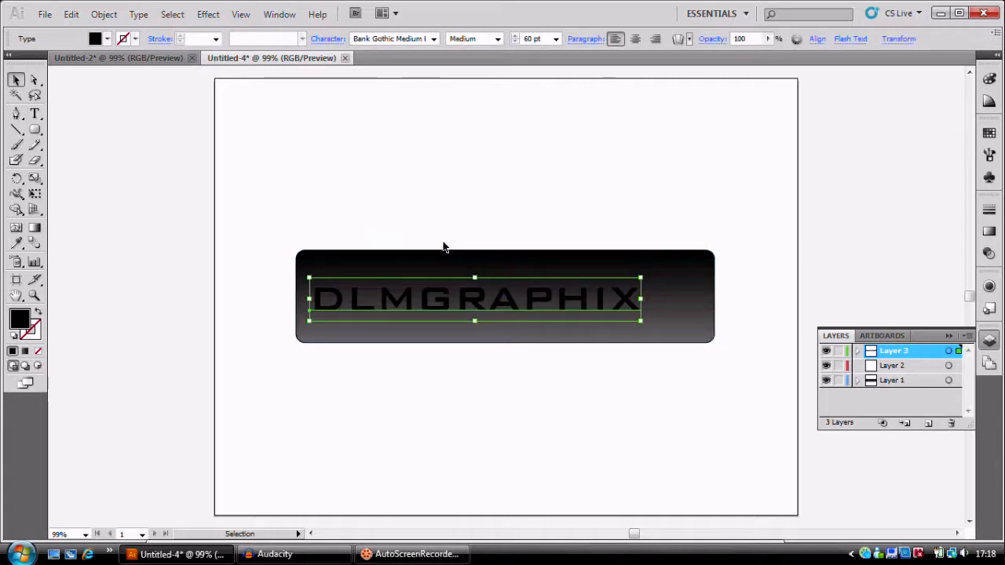
left_click_drag(474, 277, 473, 271)
left_click(474, 242)
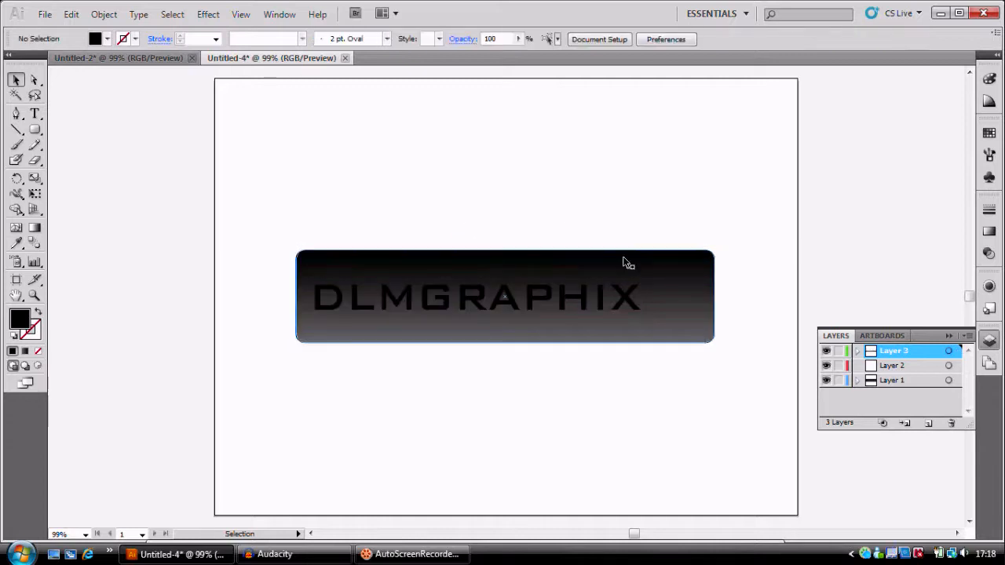
left_click(582, 307)
left_click_drag(581, 307, 577, 307)
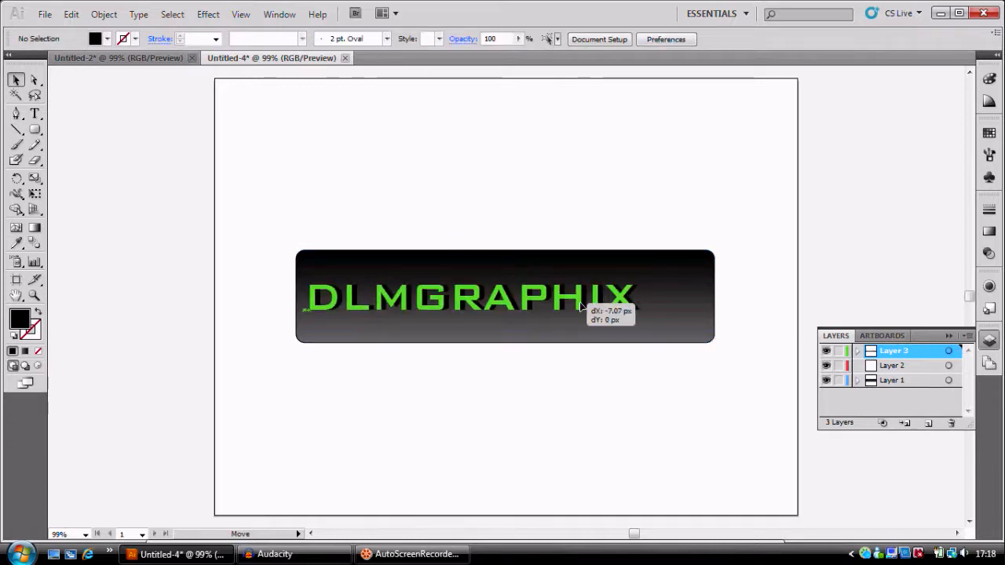
left_click(586, 233)
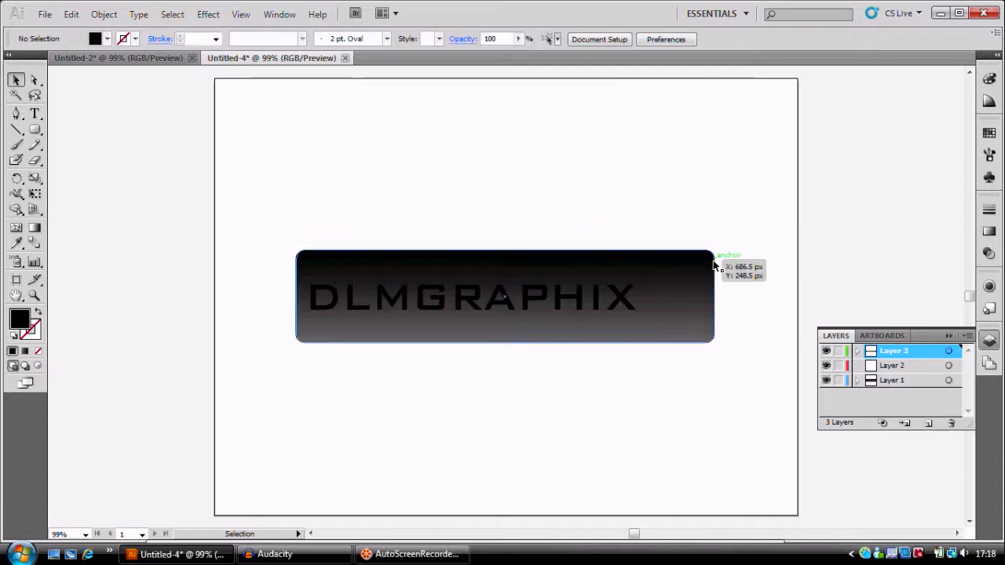
Fill the DLMGRAPHIX text with the bright blue swatch and keep the text selected
left_click(629, 310)
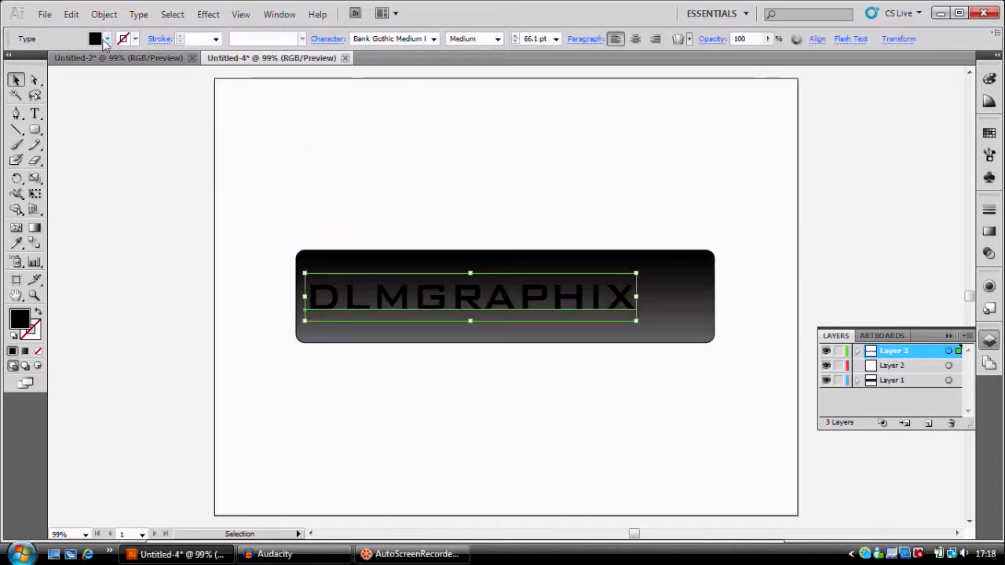
left_click(98, 41)
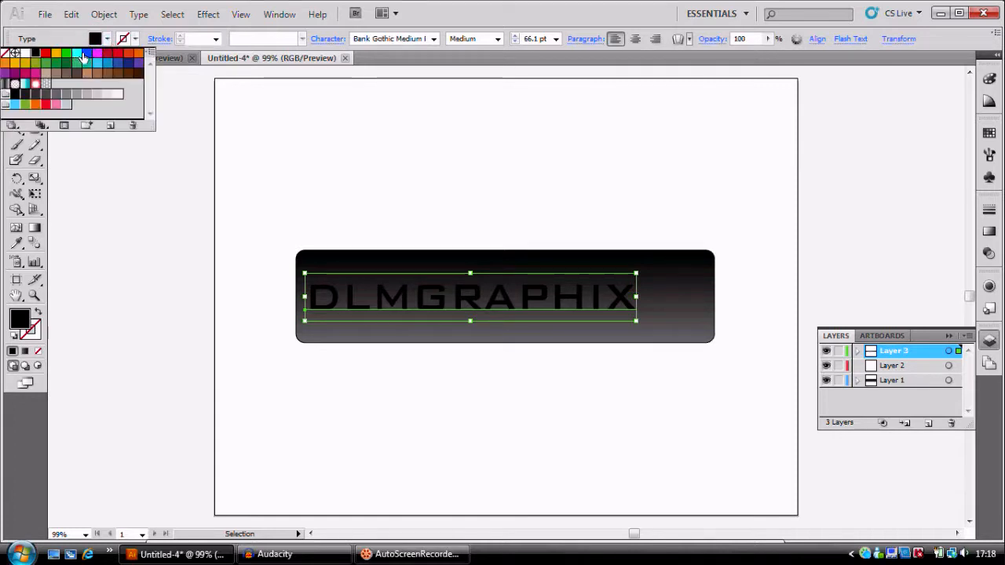
left_click(87, 57)
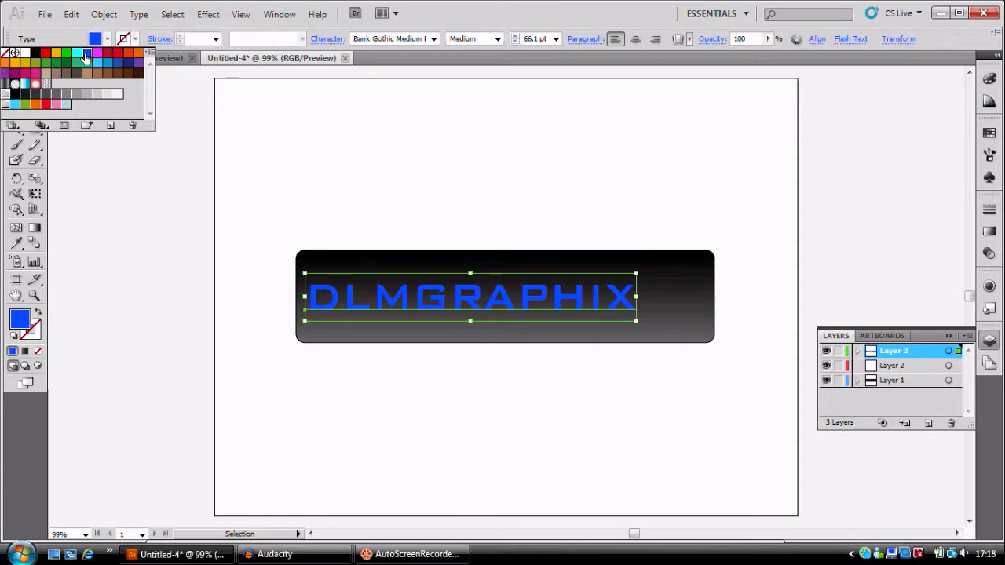
left_click(275, 173)
left_click(578, 257)
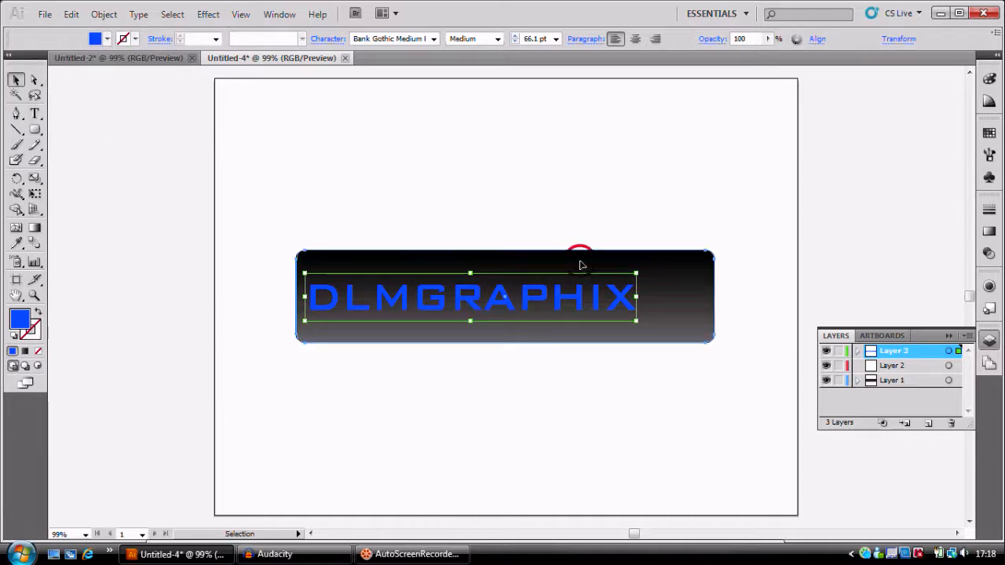
left_click(588, 219)
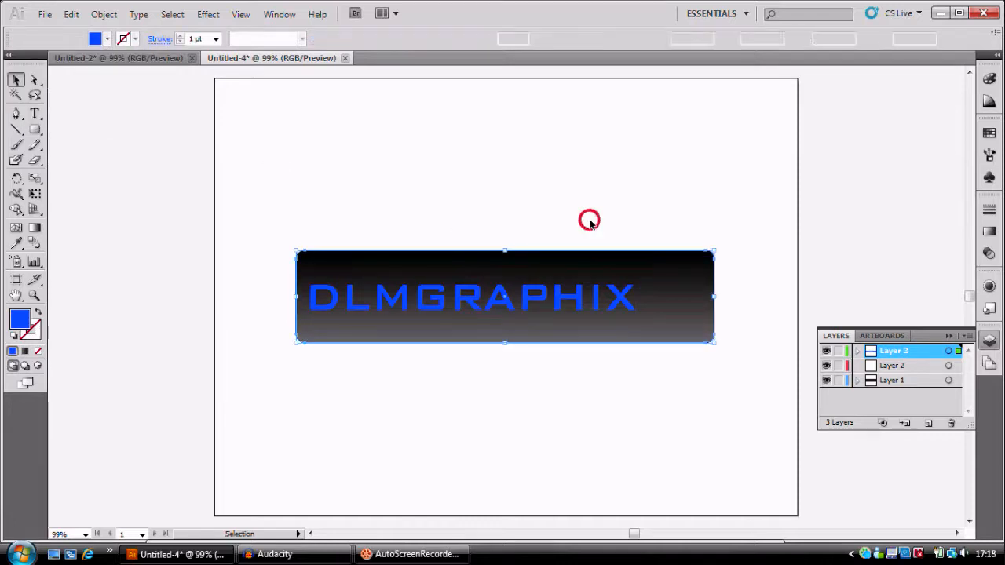
left_click(626, 303)
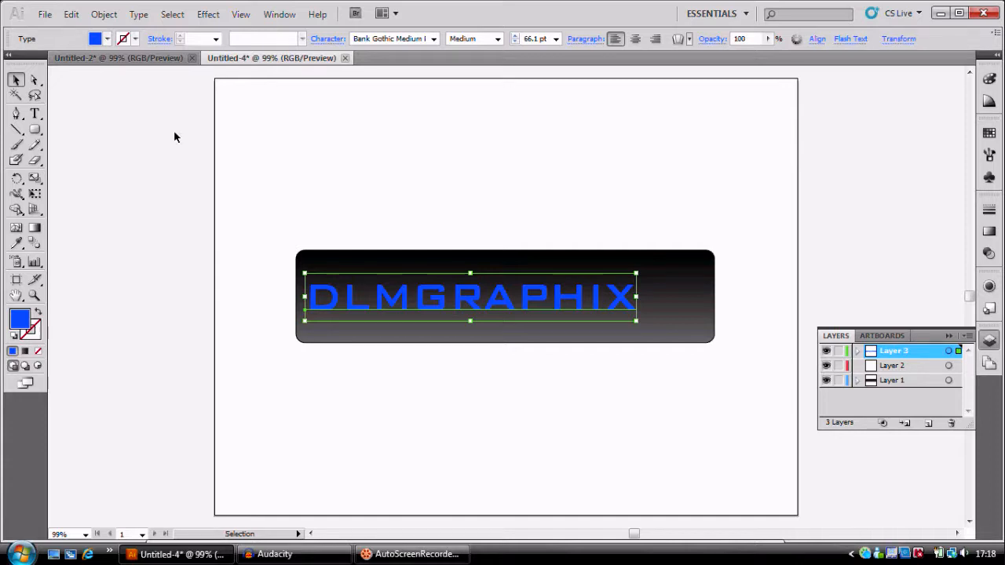
left_click(107, 38)
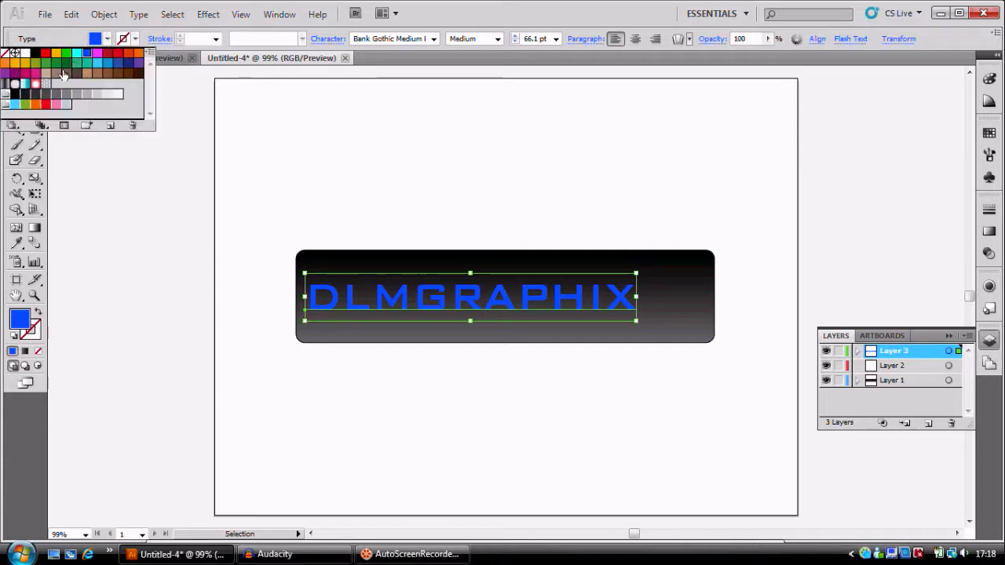
left_click(87, 54)
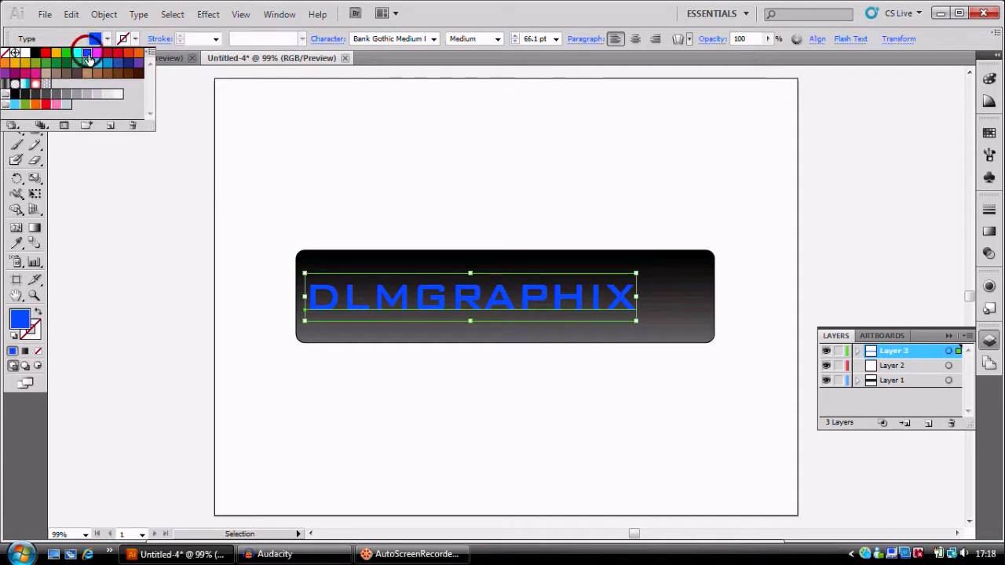
left_click(292, 135)
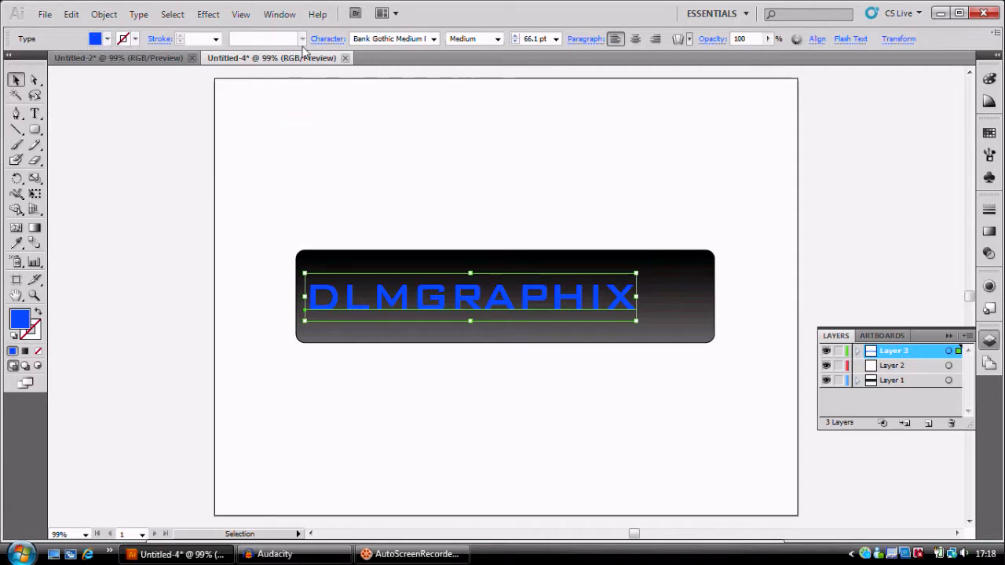
Apply a Drop Shadow to the text with Multiply mode, 75% opacity, 7 px X offset, 8 px Y offset and 3 px blur
left_click(206, 18)
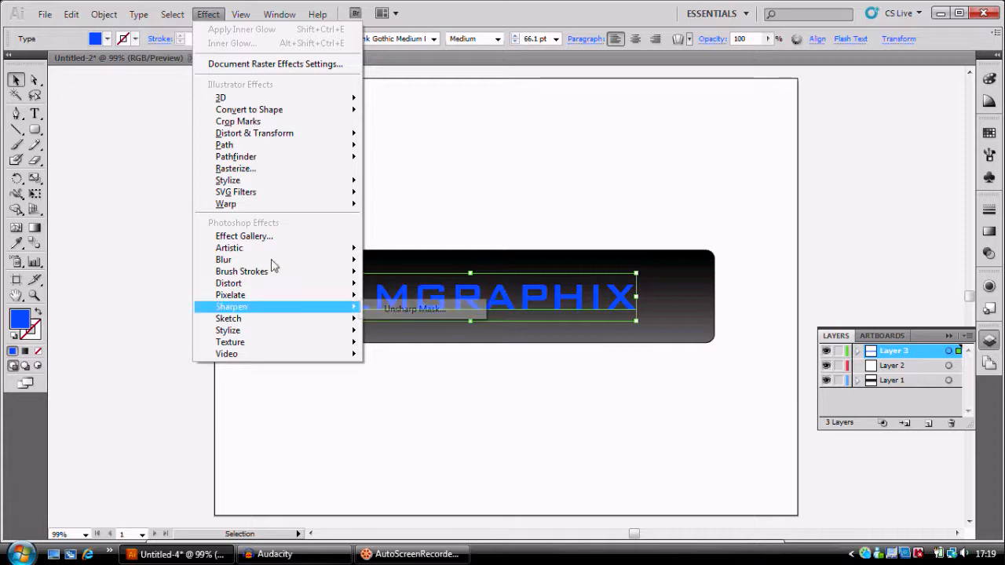
mouse_move(244, 182)
left_click(389, 182)
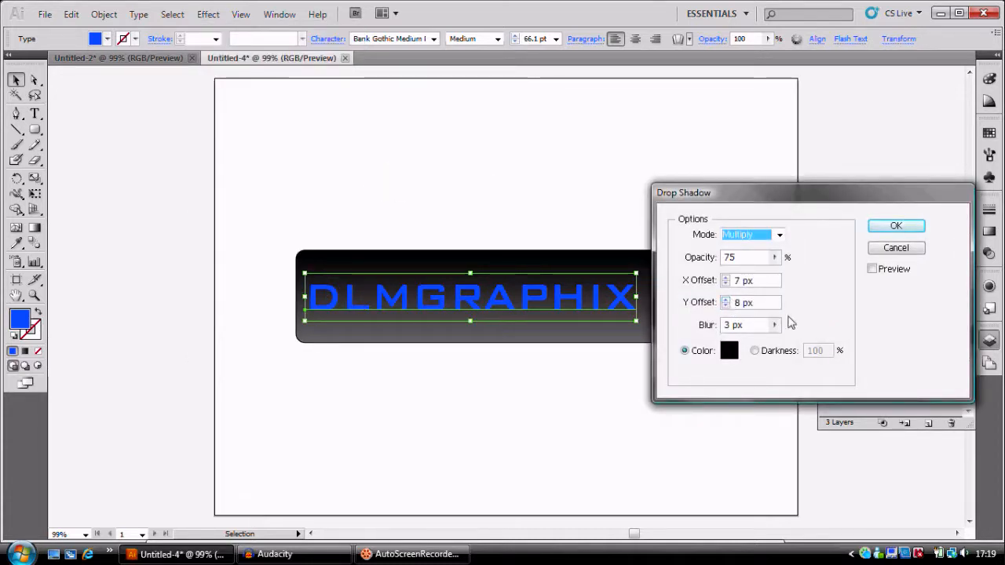
left_click(872, 269)
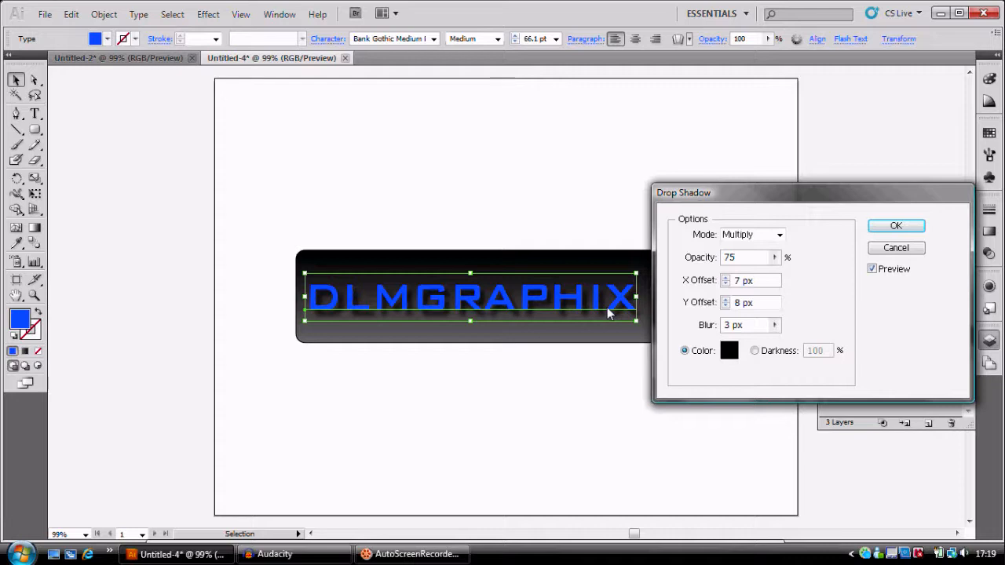
left_click(888, 226)
left_click(764, 289)
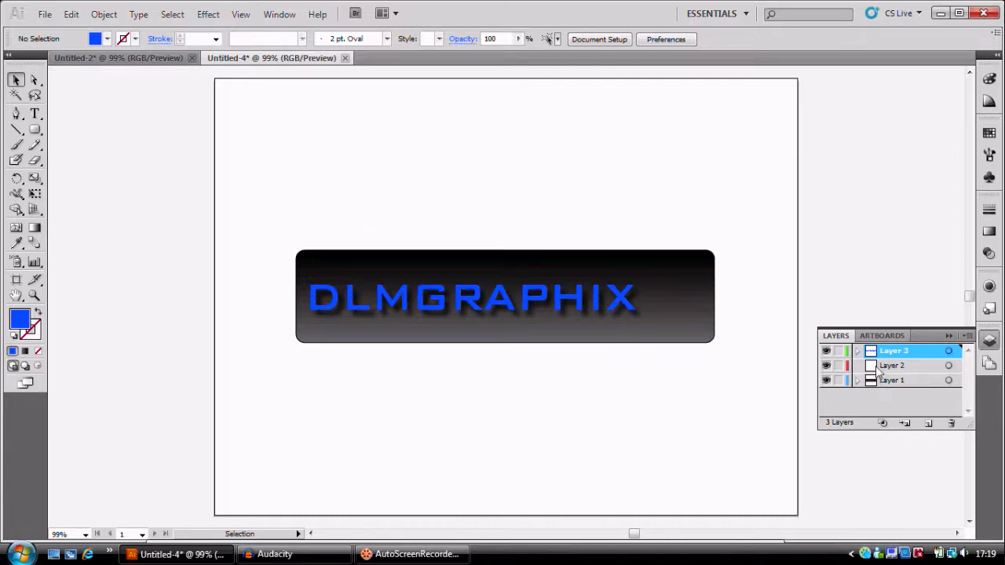
Place the blue round arrow symbol, Bullet 2 - Blue, from the Web Buttons and Bars library above the rounded rectangle's right end
left_click(989, 179)
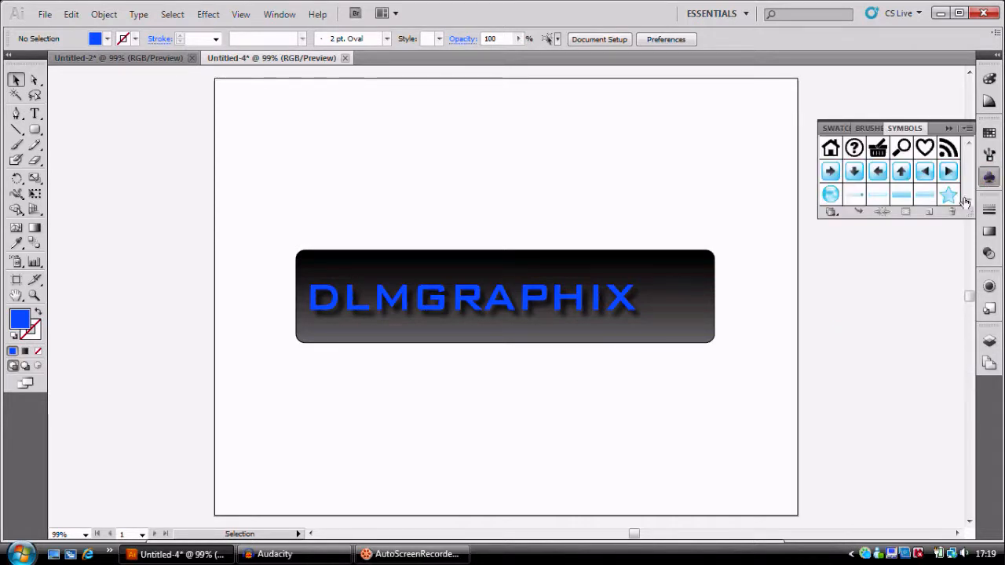
left_click(970, 201)
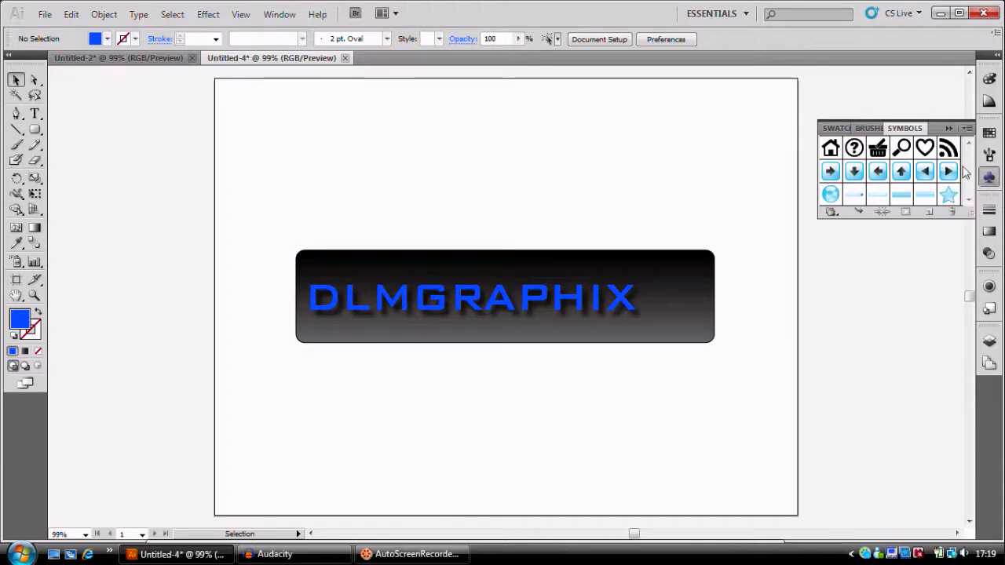
left_click(826, 216)
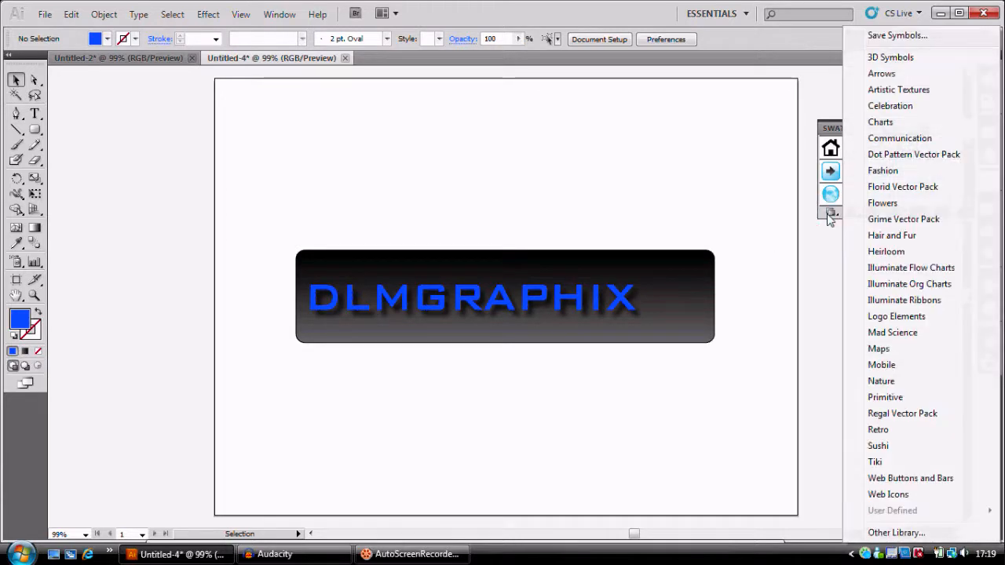
left_click(899, 477)
left_click_drag(736, 340, 676, 224)
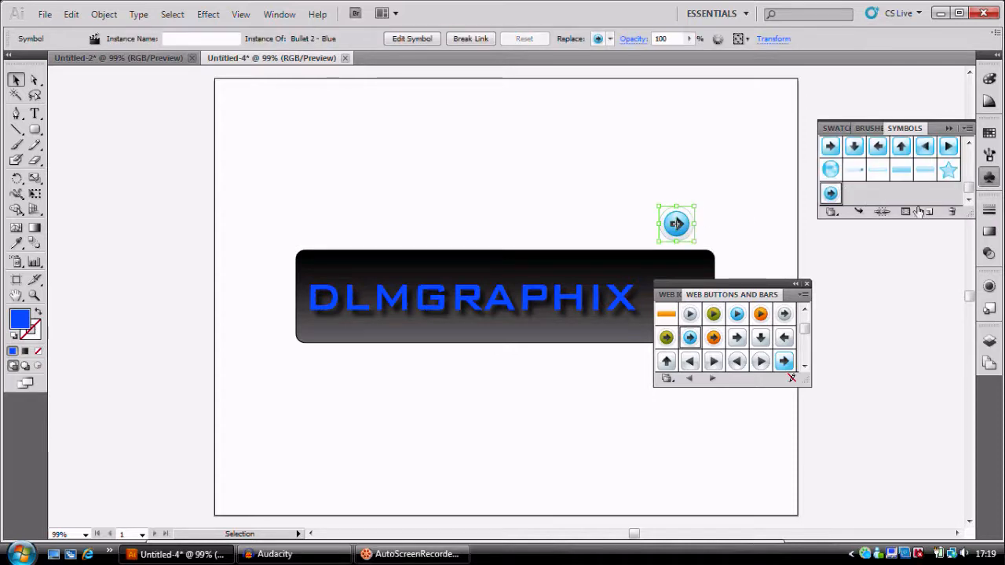
left_click(736, 204)
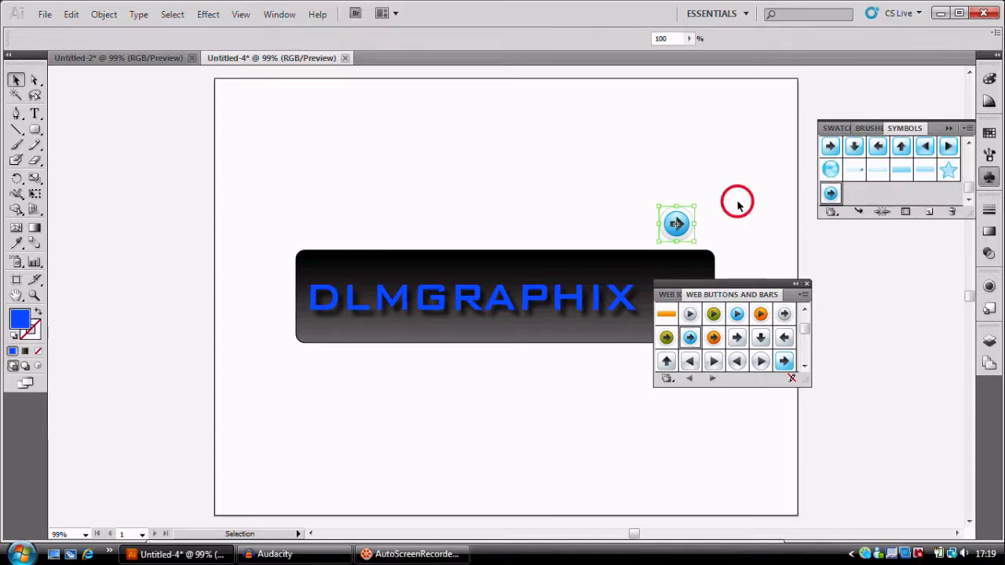
left_click(807, 283)
Move the arrow symbol into the rounded rectangle, right of the text, and rotate it so that the arrow points up
left_click(677, 234)
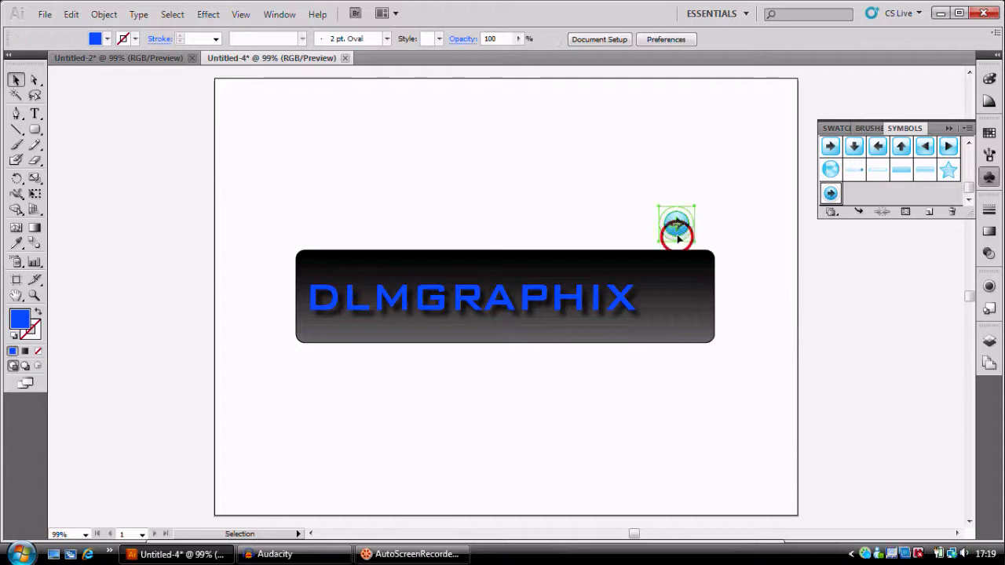
left_click_drag(673, 239, 668, 314)
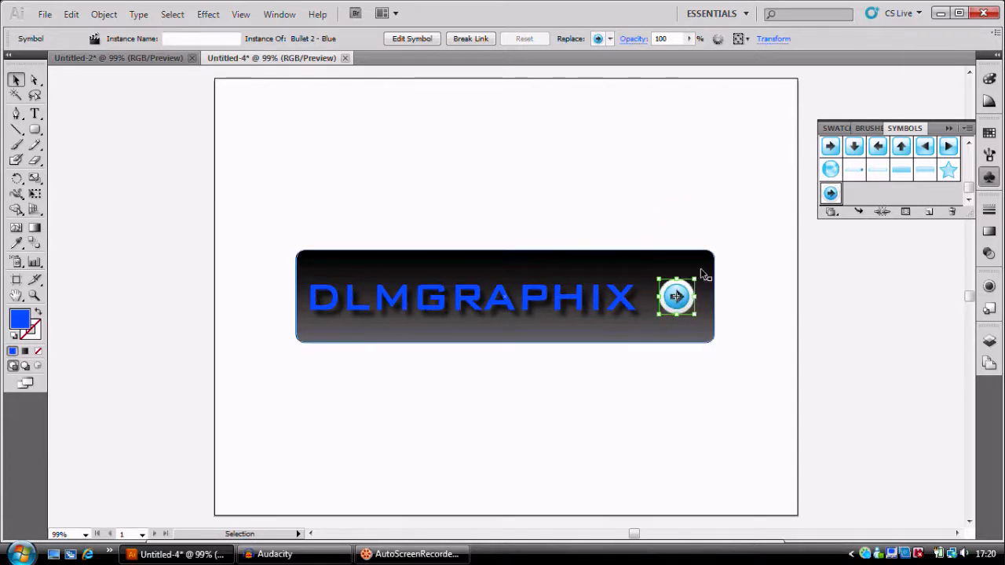
key("ctrl+shift+a")
mouse_move(699, 274)
left_mouse_down()
mouse_move(658, 256)
mouse_move(654, 276)
mouse_move(694, 261)
mouse_move(634, 271)
mouse_move(646, 278)
mouse_move(646, 252)
left_mouse_up()
left_click(657, 227)
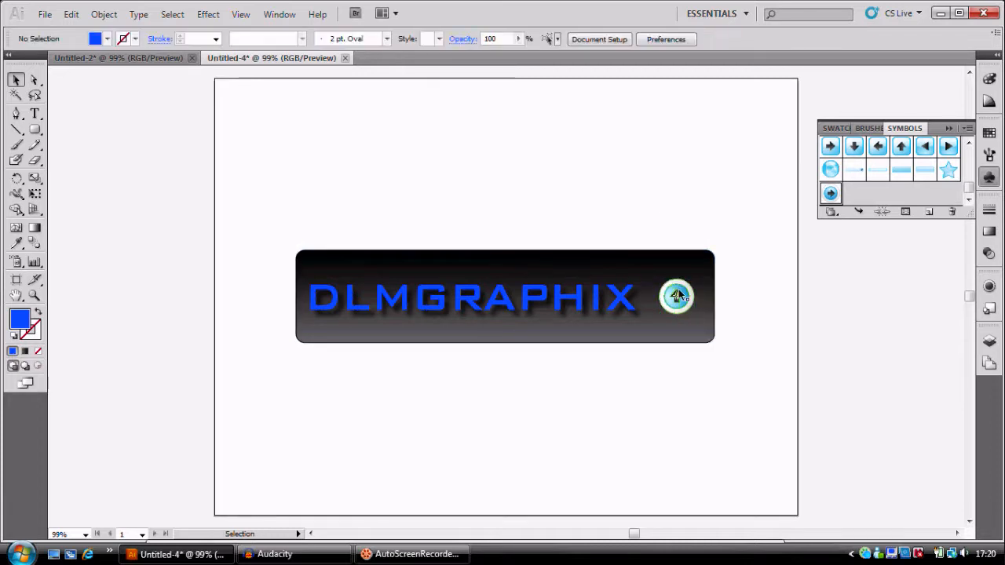
Enlarge the round arrow symbol slightly, keeping it centred beside the text, and deselect it
left_click(683, 287)
mouse_move(695, 282)
left_mouse_down()
mouse_move(705, 269)
mouse_move(687, 299)
left_mouse_up()
left_click(732, 252)
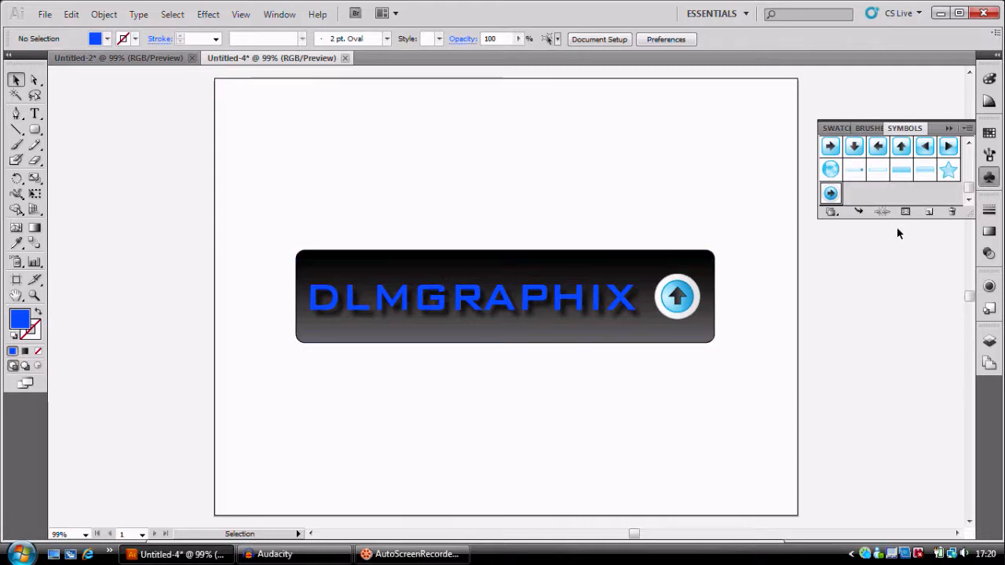
Show the document's layers and make Layer 1 the active layer
left_click(987, 339)
left_click(903, 381)
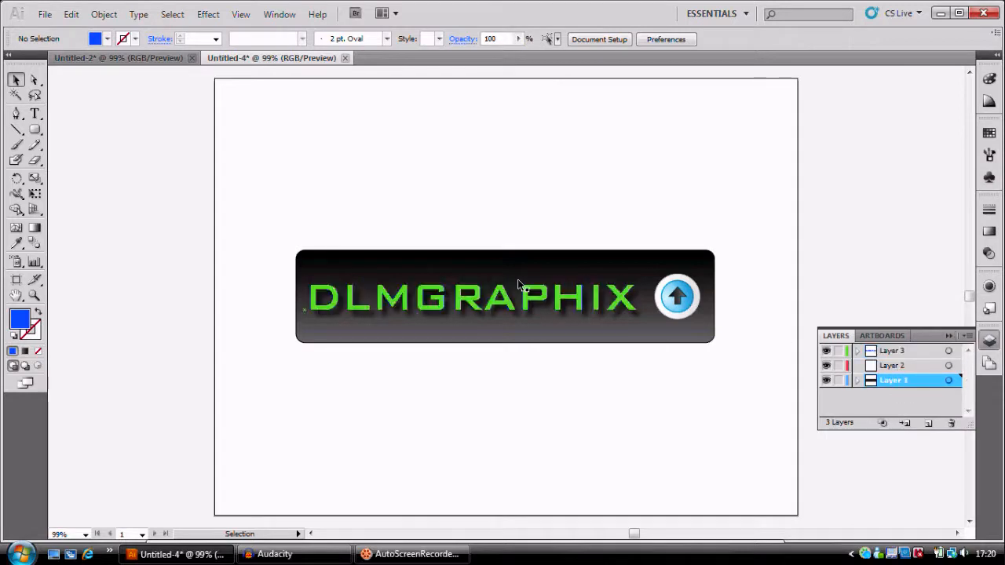
left_click(209, 15)
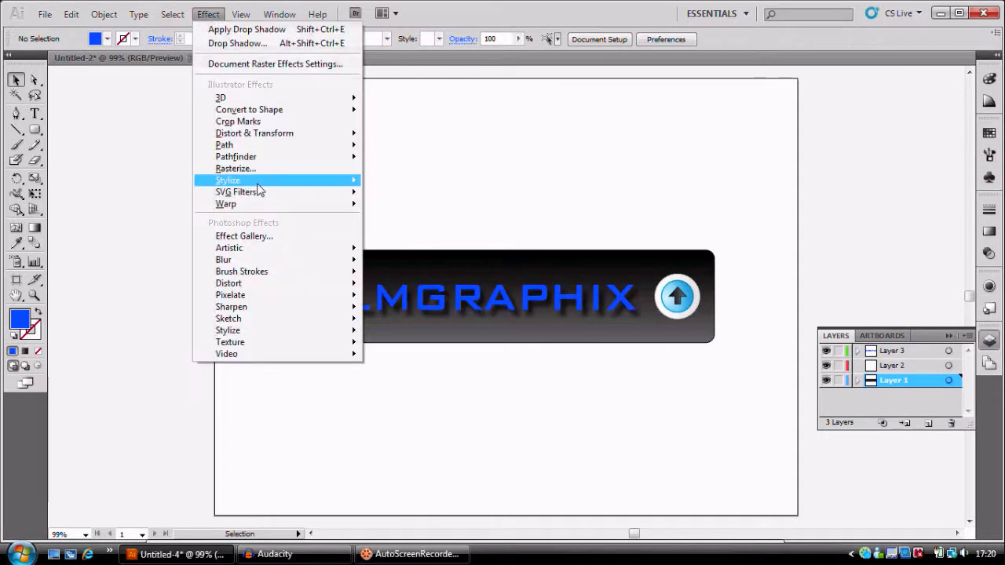
mouse_move(323, 183)
left_click(369, 183)
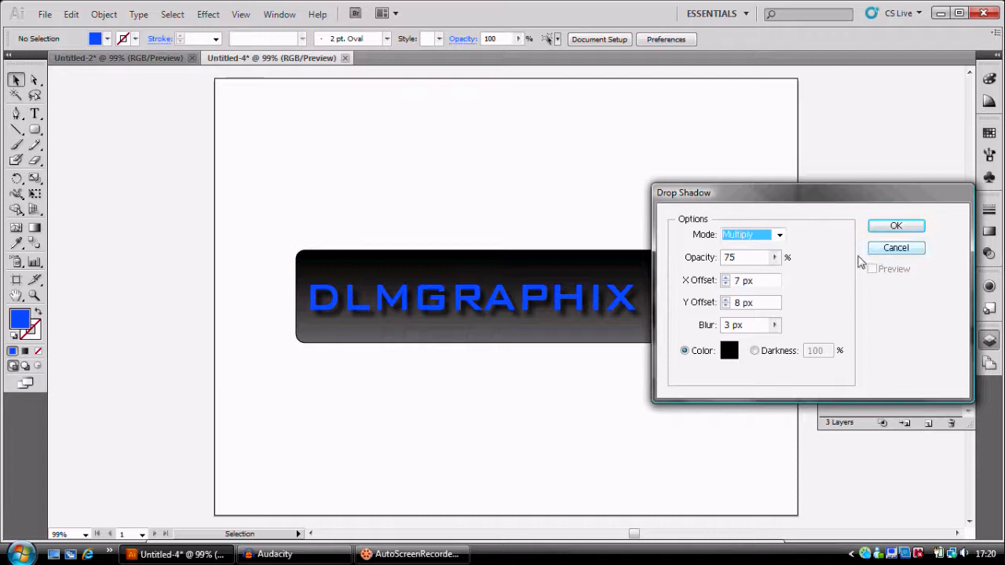
left_click(895, 247)
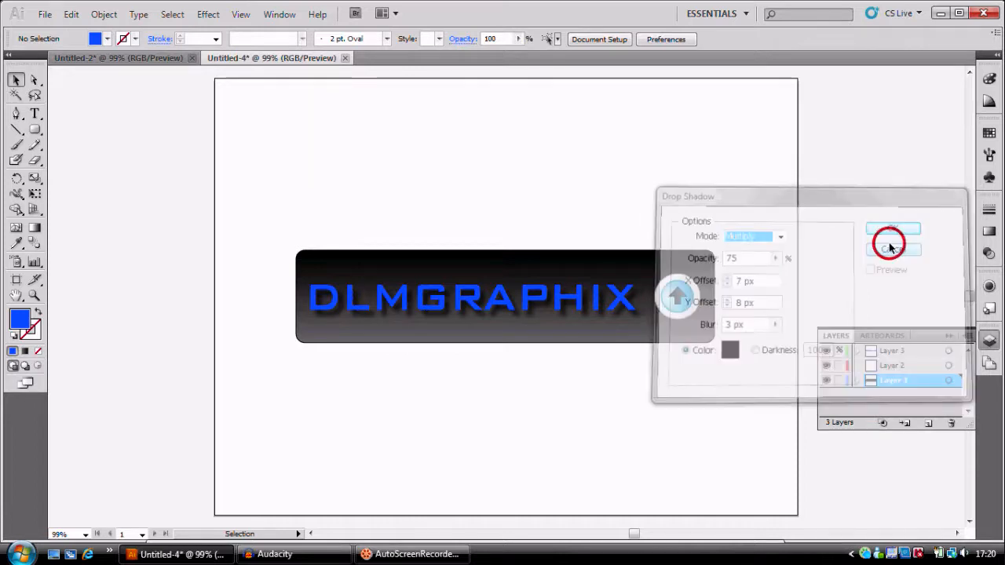
Apply a Drop Shadow to the dark rounded rectangle with Multiply mode, 75% opacity, 9 px X offset, 8 px Y offset and 3 px blur
left_click(643, 342)
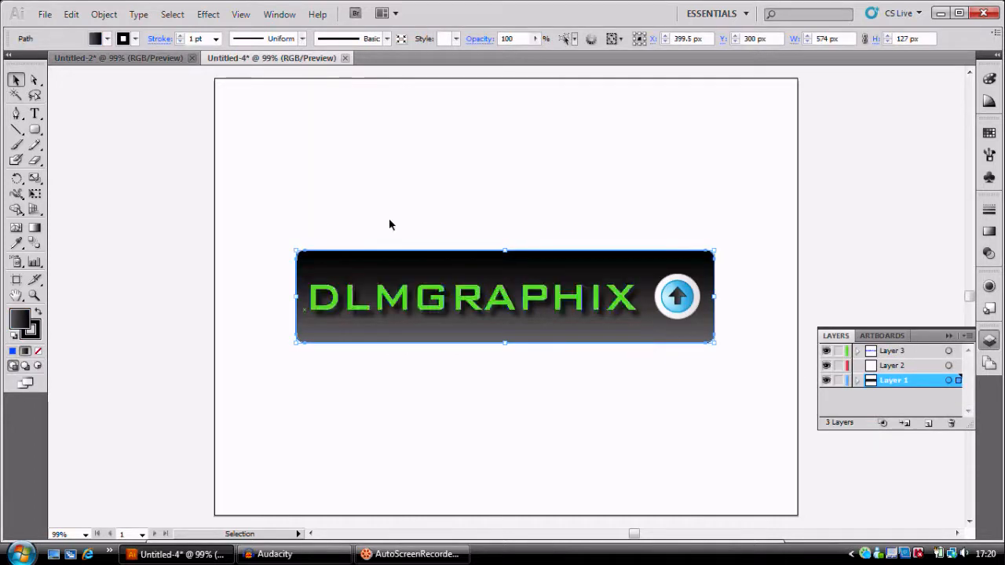
left_click(208, 15)
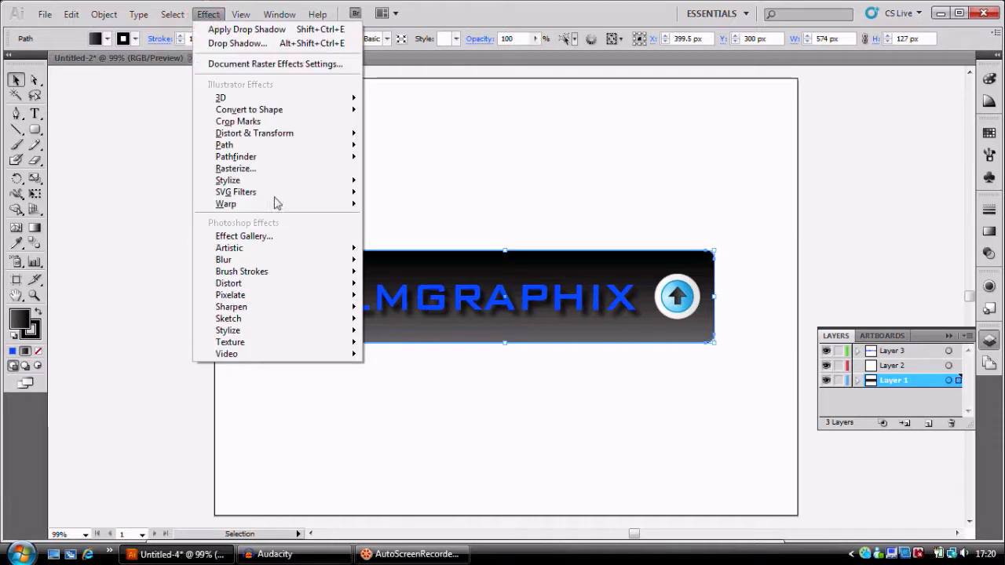
mouse_move(271, 183)
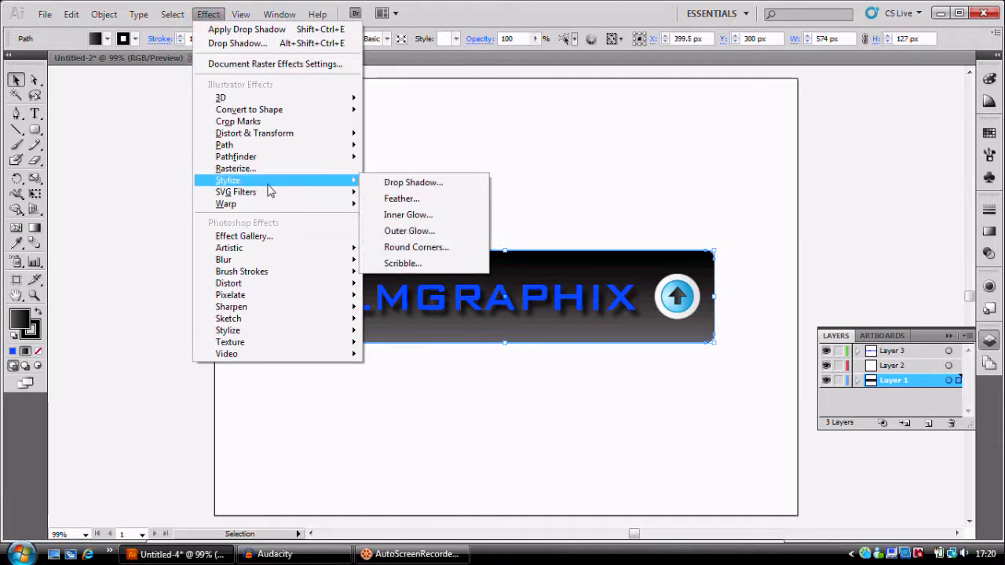
left_click(391, 182)
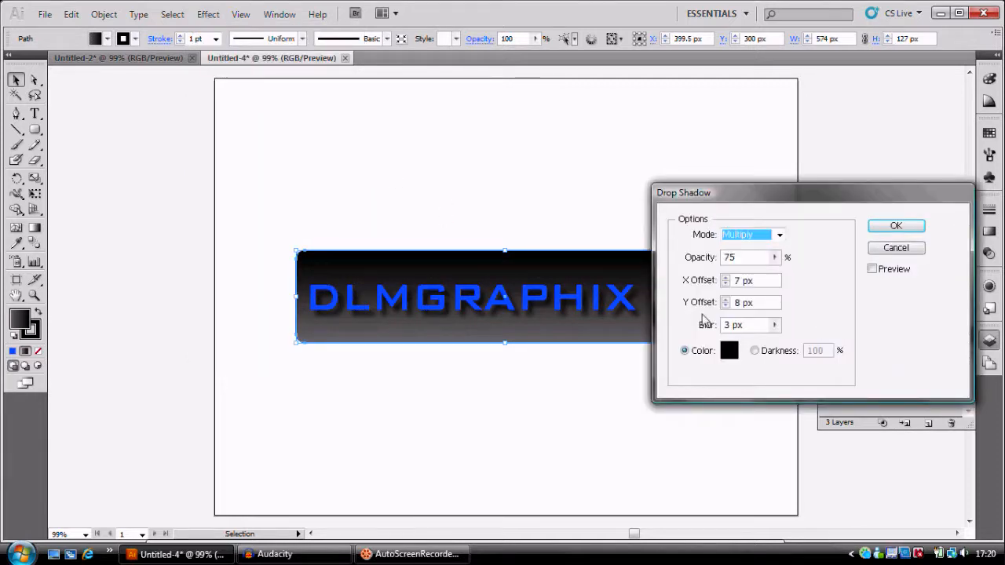
left_click(872, 270)
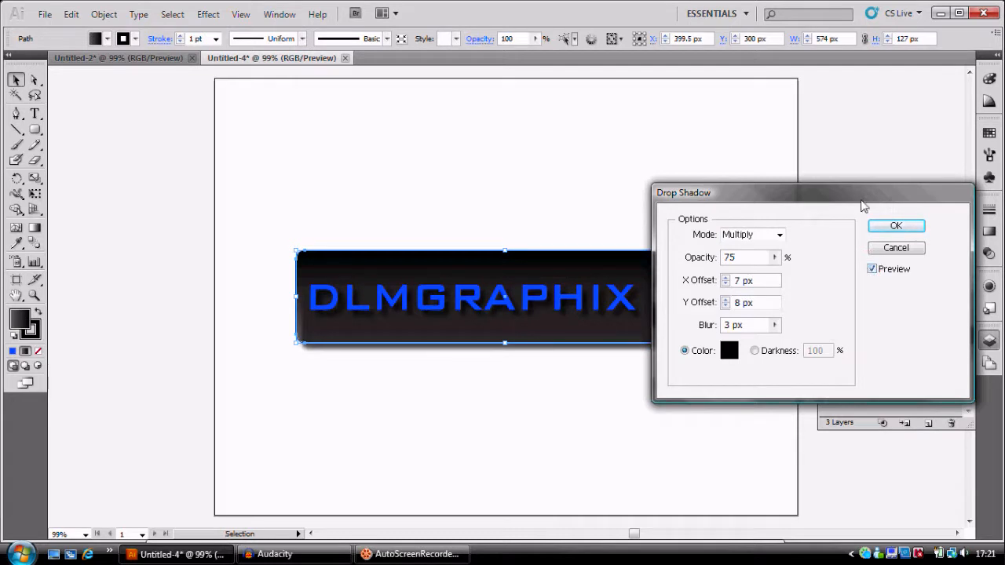
left_click_drag(864, 206, 838, 290)
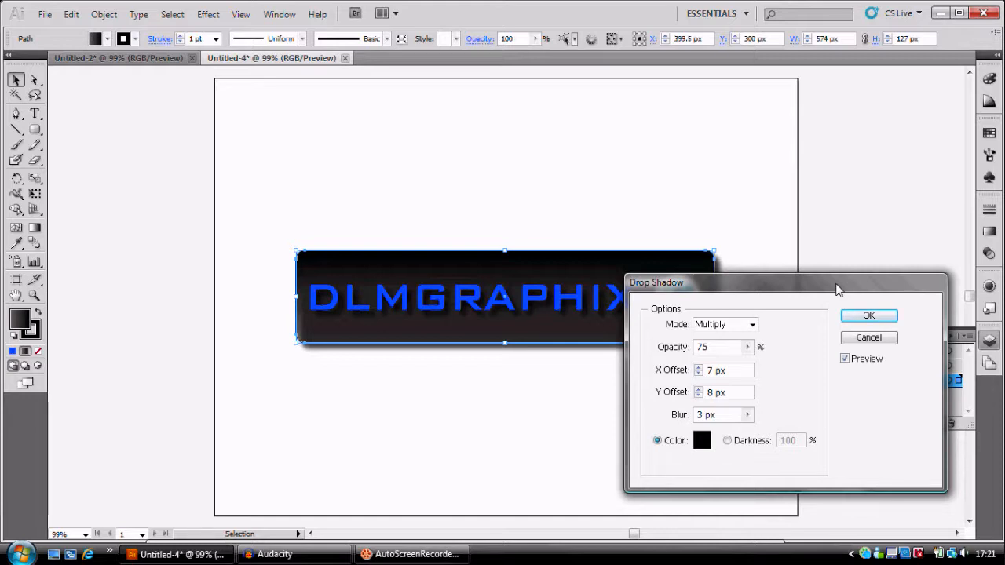
left_click(698, 367)
left_click(698, 368)
left_click_drag(844, 282, 787, 270)
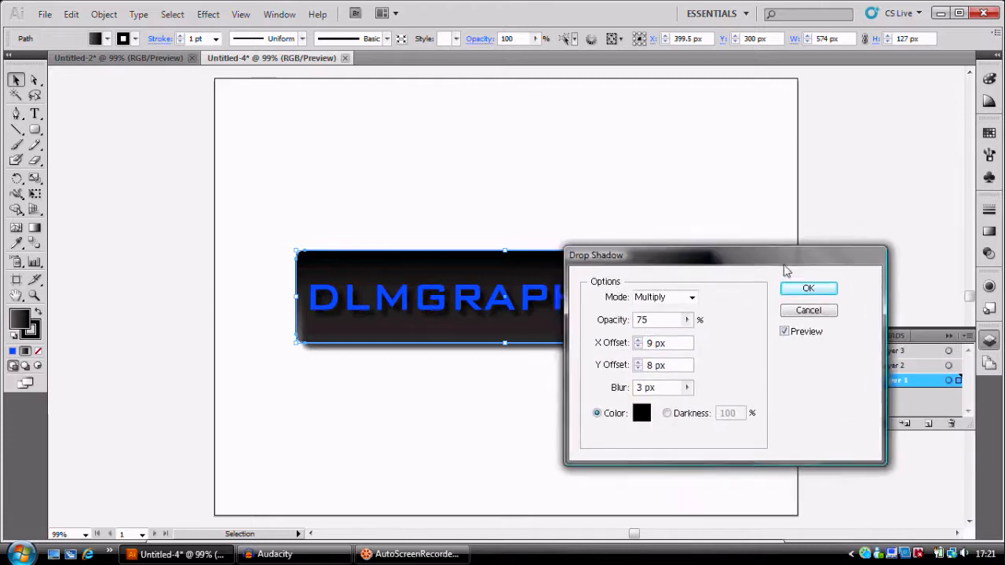
left_click(816, 290)
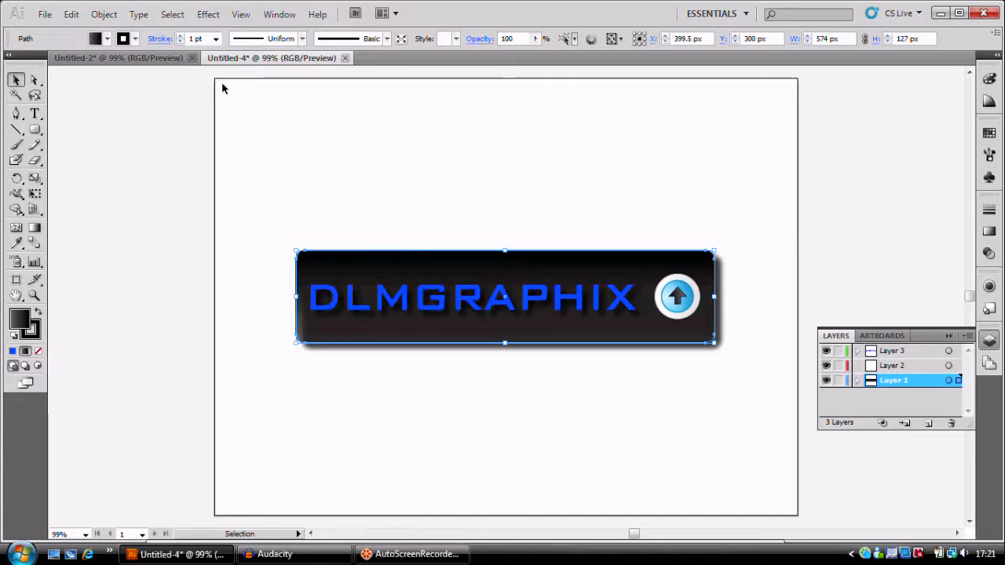
Apply an Inner Glow from the edge to the dark rounded rectangle with Screen mode, 75% opacity and a larger blur, and deselect it
left_click(208, 14)
mouse_move(258, 182)
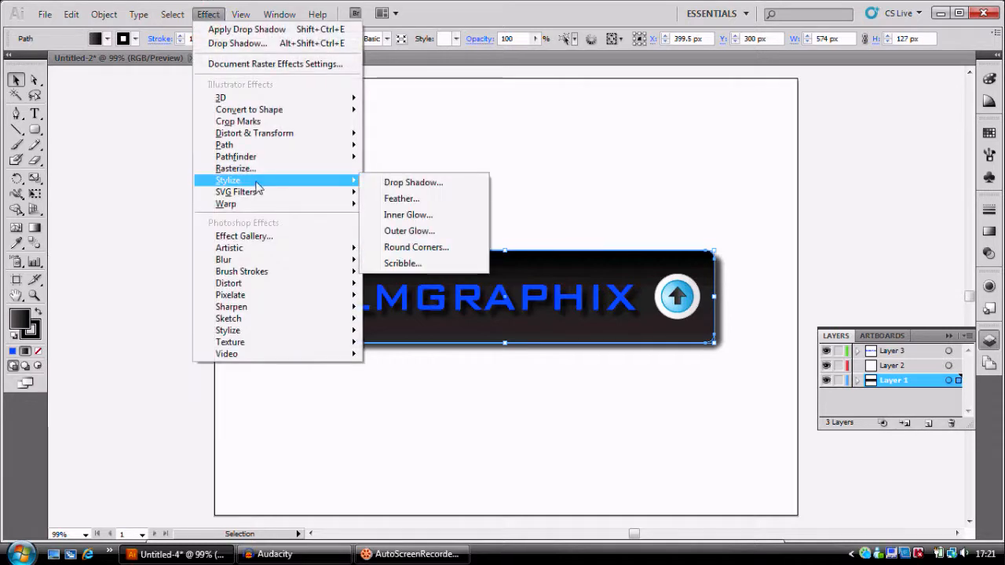
left_click(417, 223)
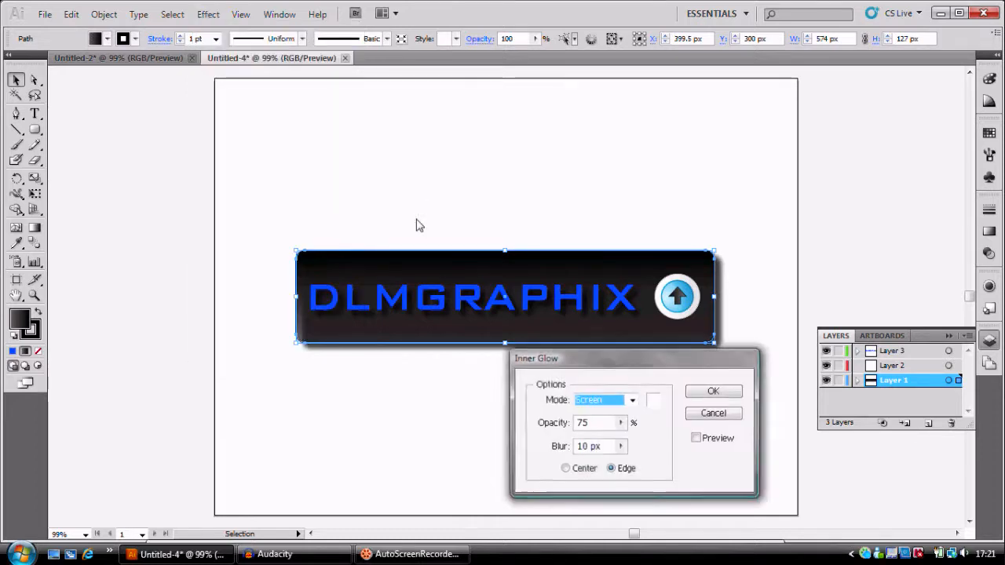
left_click(697, 439)
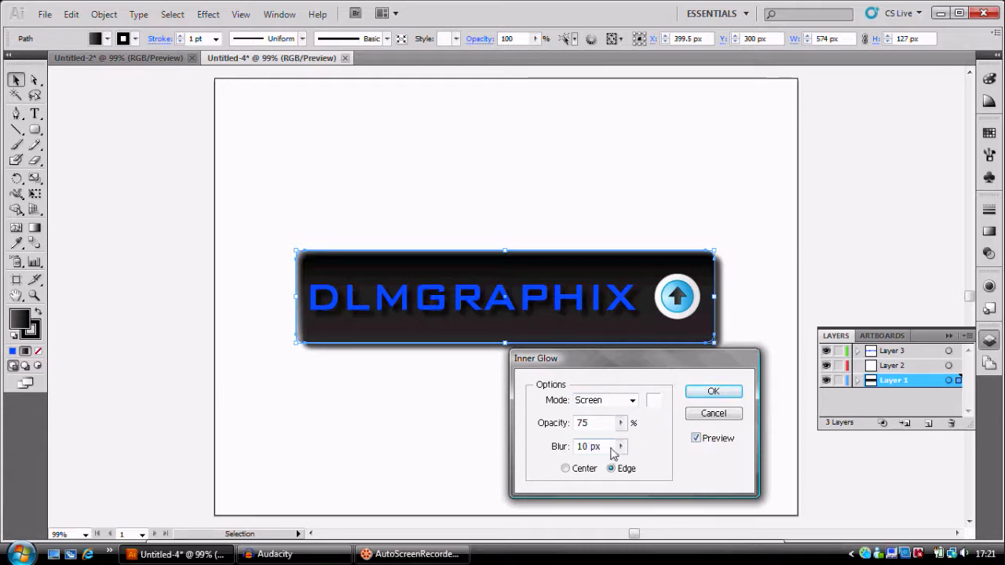
left_click(696, 438)
left_click(701, 440)
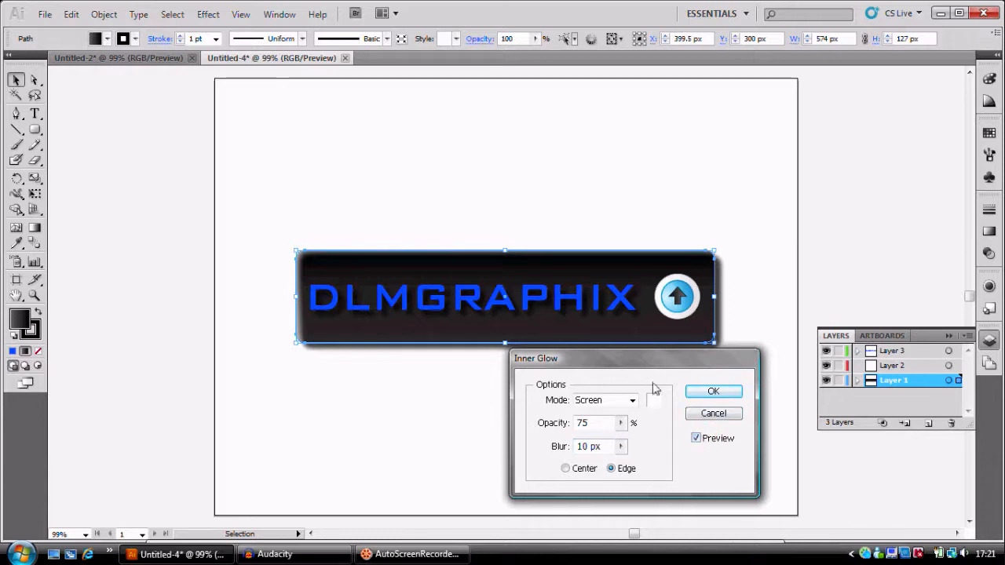
left_click(614, 447)
key("BackSpace")
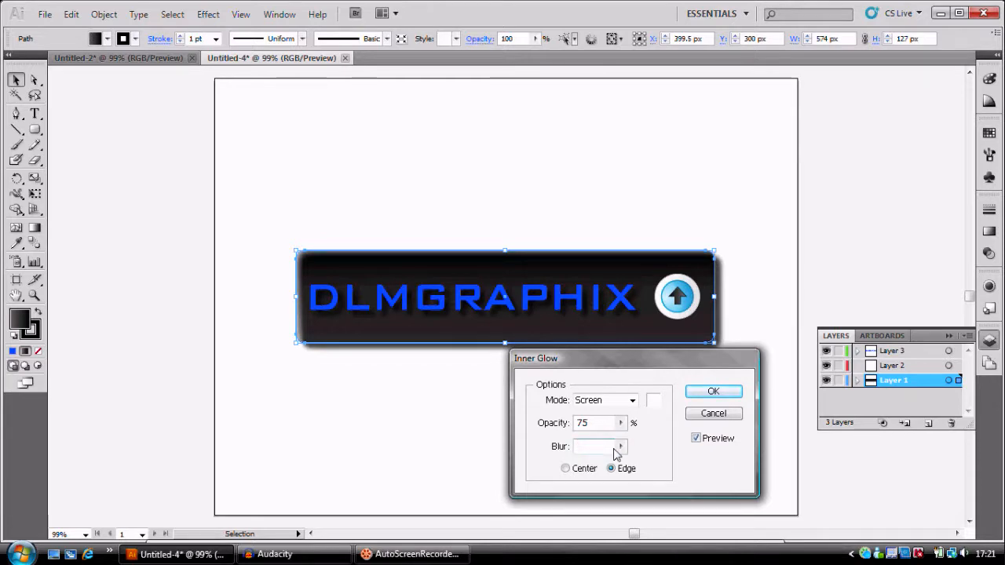
left_click(680, 438)
left_click(714, 393)
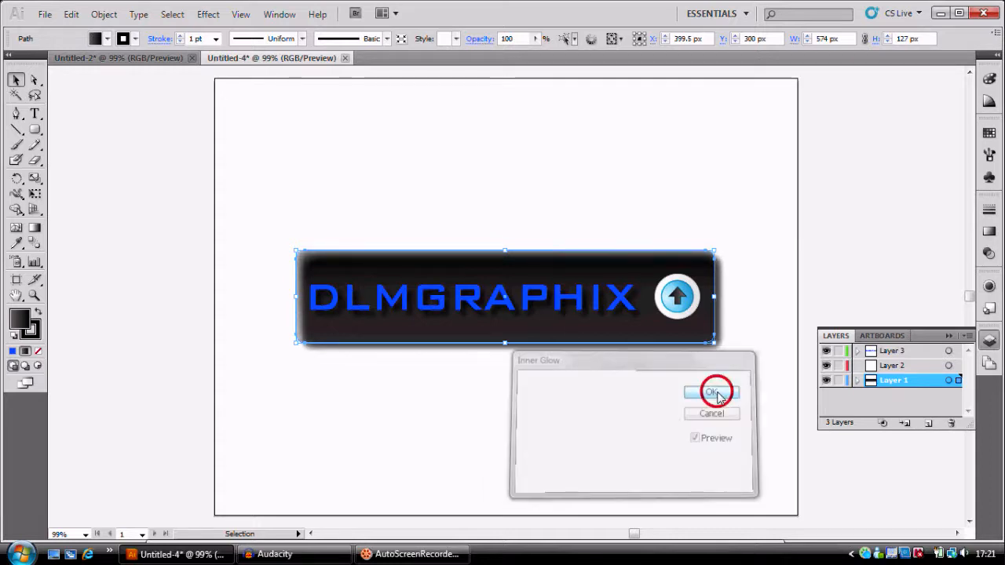
left_click(713, 391)
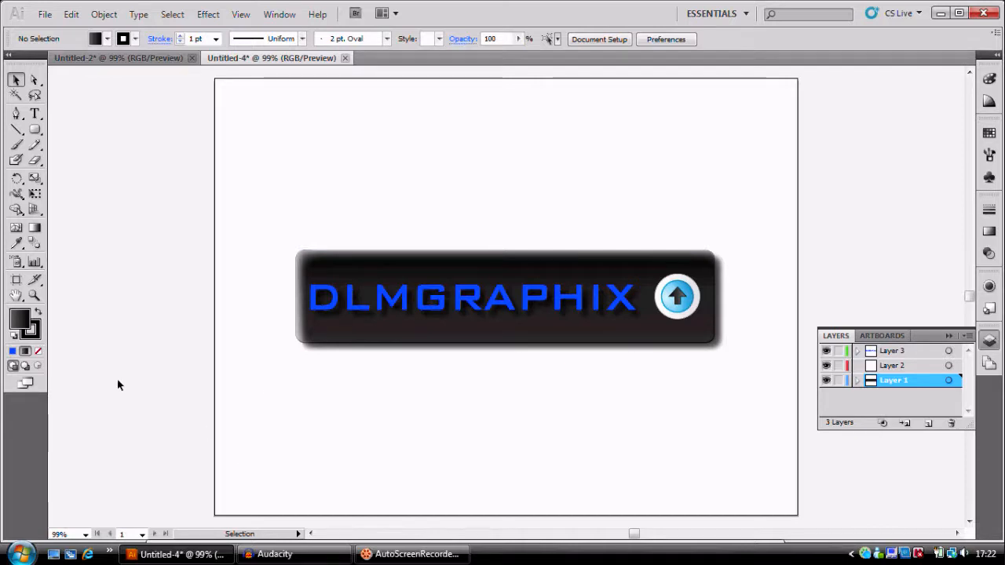
Draw a white-filled, black-stroked rounded rectangle about 549 by 52 px on Layer 2, over the button's upper half
left_click(12, 336)
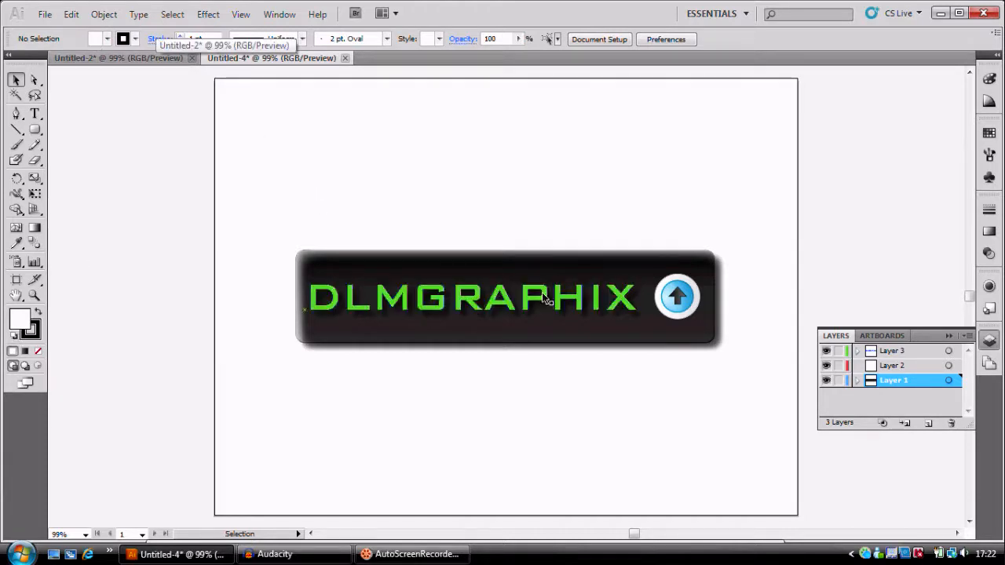
left_click(892, 365)
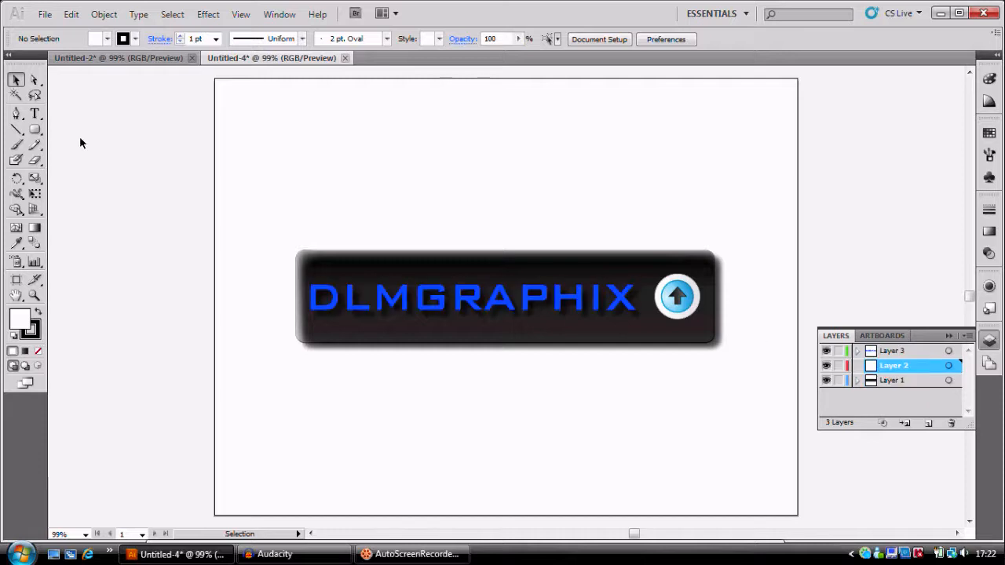
left_click(35, 130)
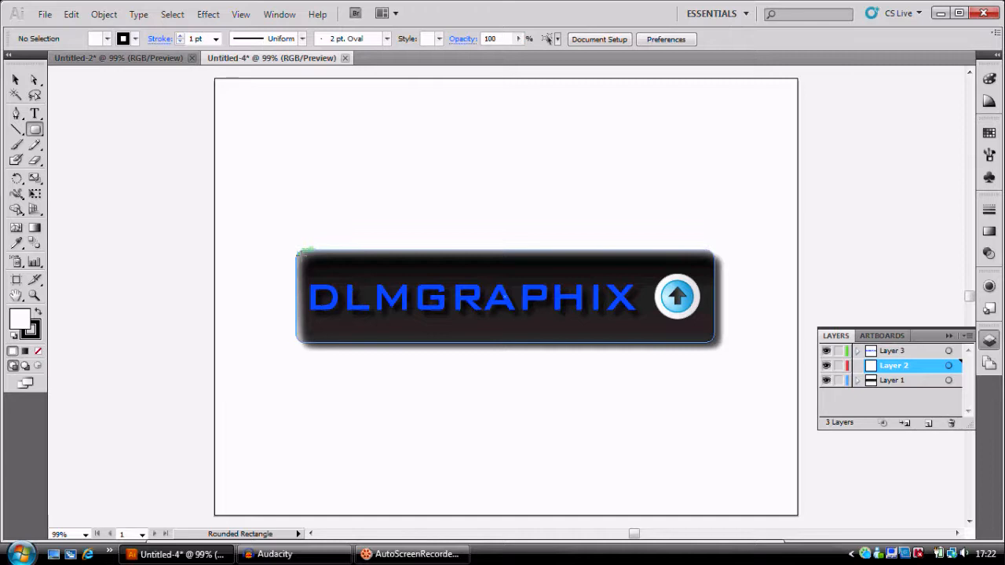
mouse_move(303, 258)
left_mouse_down()
mouse_move(525, 354)
mouse_move(638, 288)
mouse_move(705, 294)
left_mouse_up()
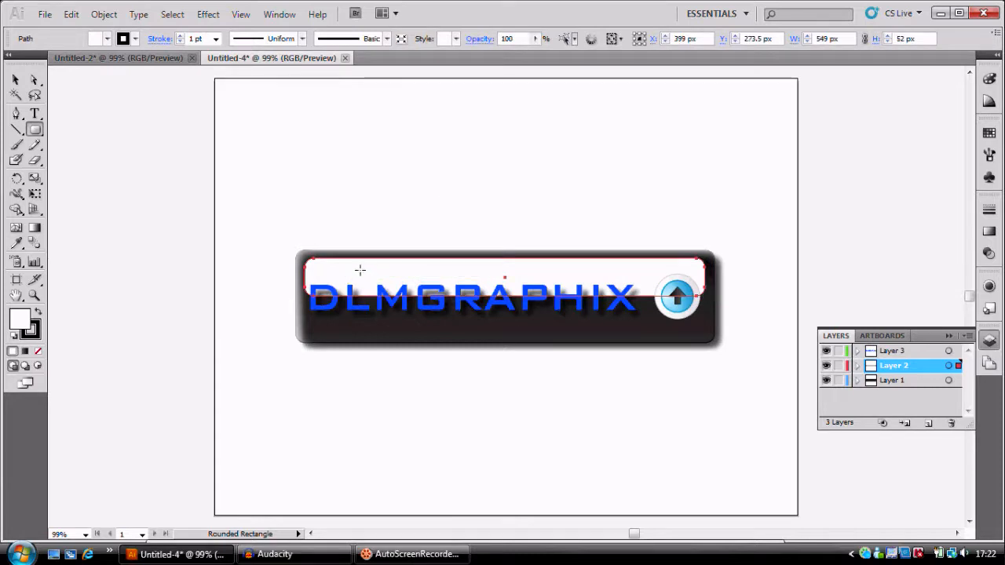
Fill the new rounded rectangle with the cube pattern swatch
left_click(97, 39)
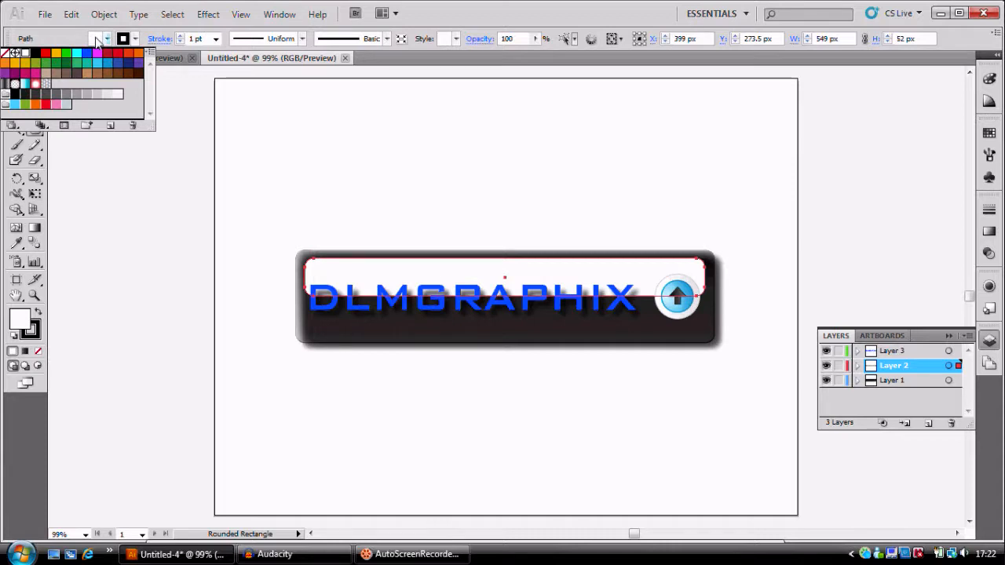
left_click(44, 86)
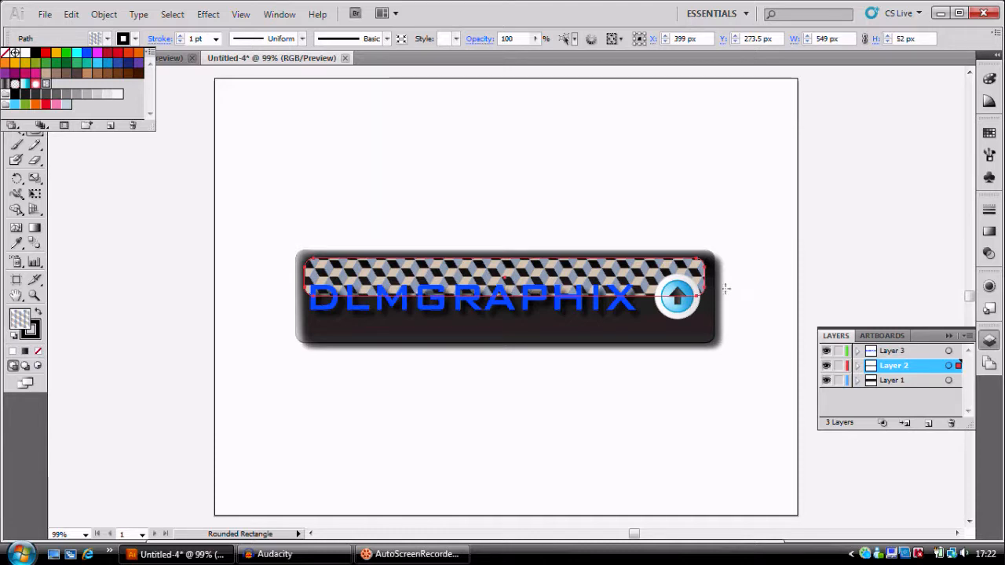
key("Escape")
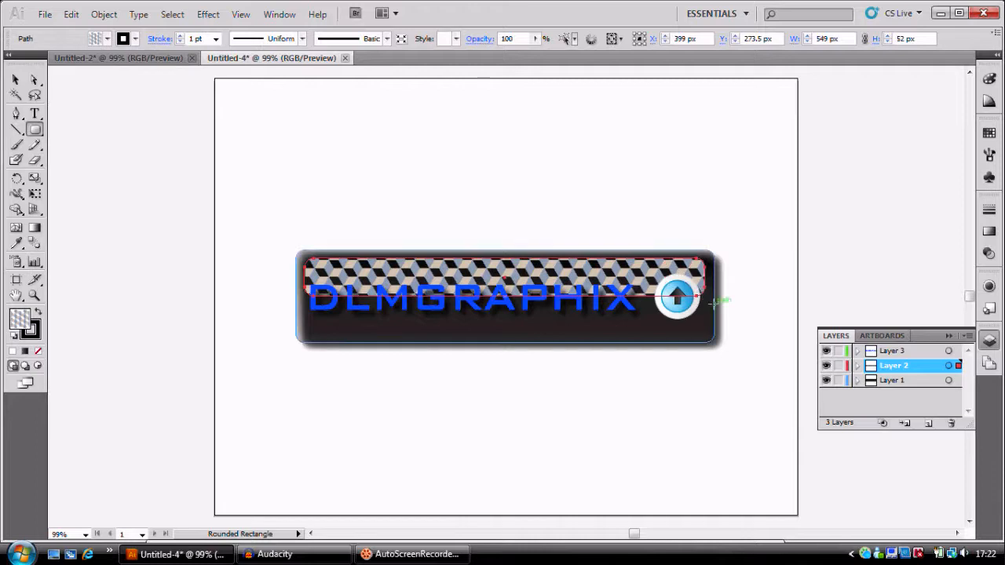
Stretch the patterned rectangle to about 564 by 121 px so it covers nearly the whole dark button, and deselect it
left_click_drag(704, 295, 705, 296)
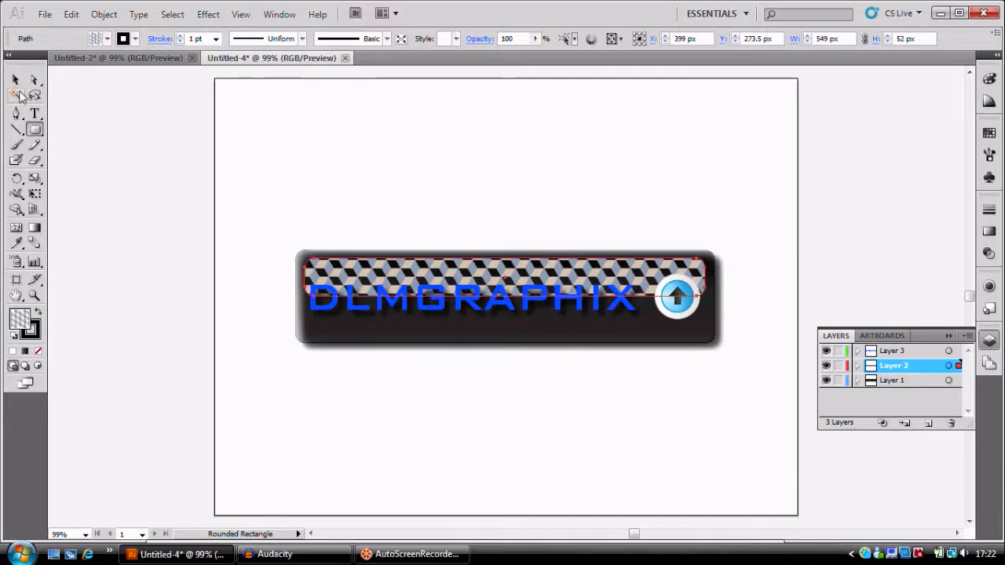
left_click(17, 83)
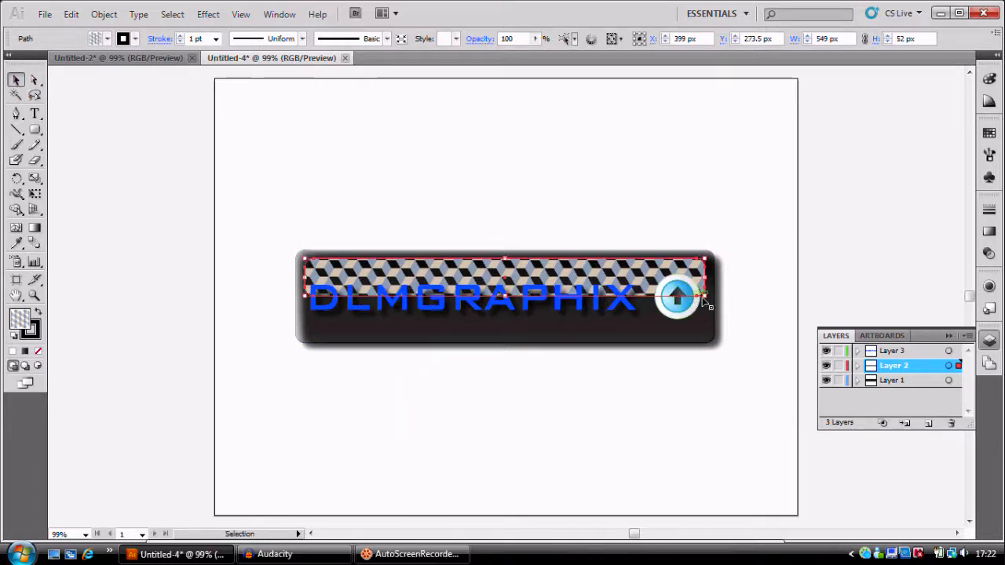
left_click_drag(705, 297, 709, 337)
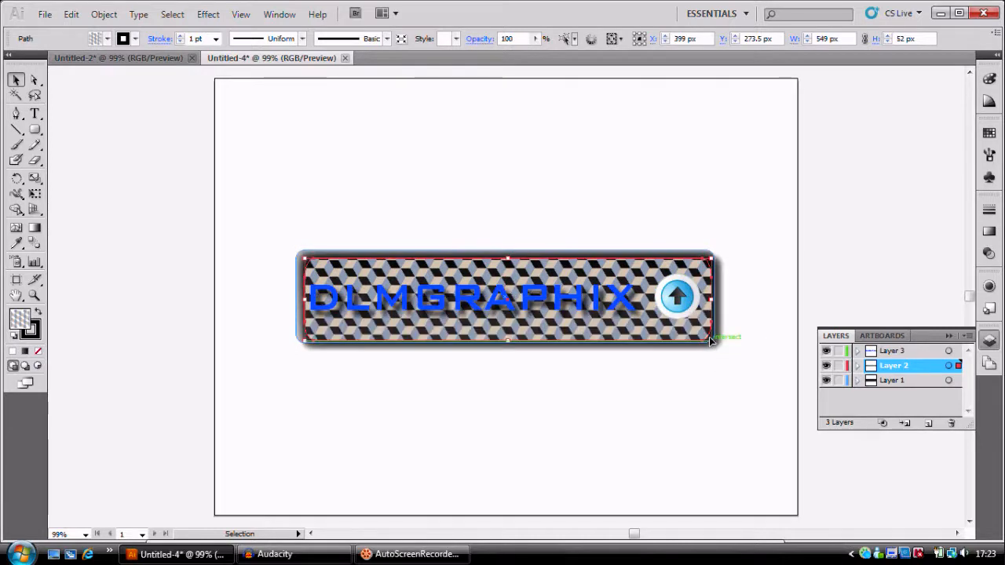
left_click_drag(711, 259, 717, 252)
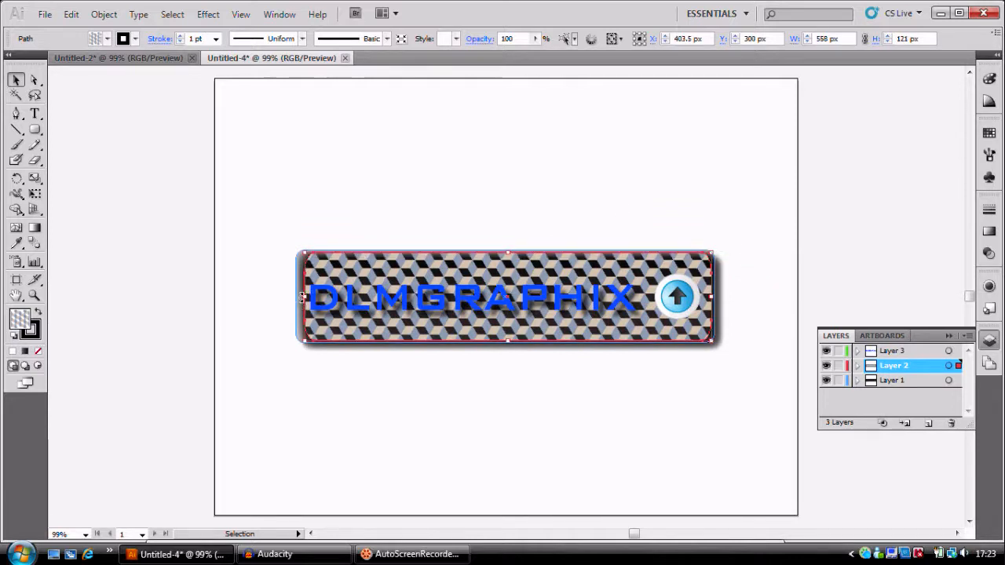
left_click_drag(304, 297, 300, 297)
left_click(337, 208)
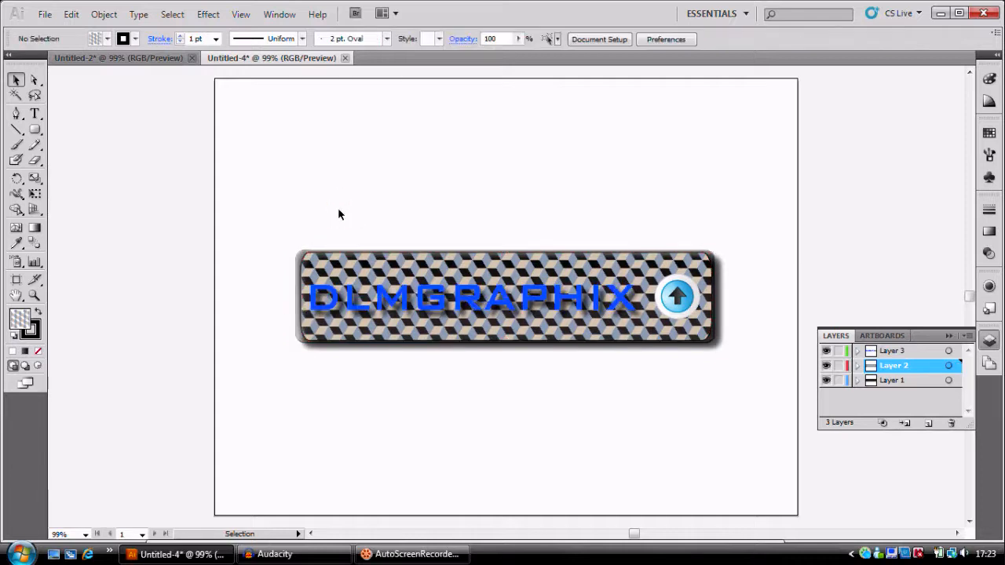
Remove the stroke from the patterned rectangle on Layer 2 and deselect it
left_click(306, 267)
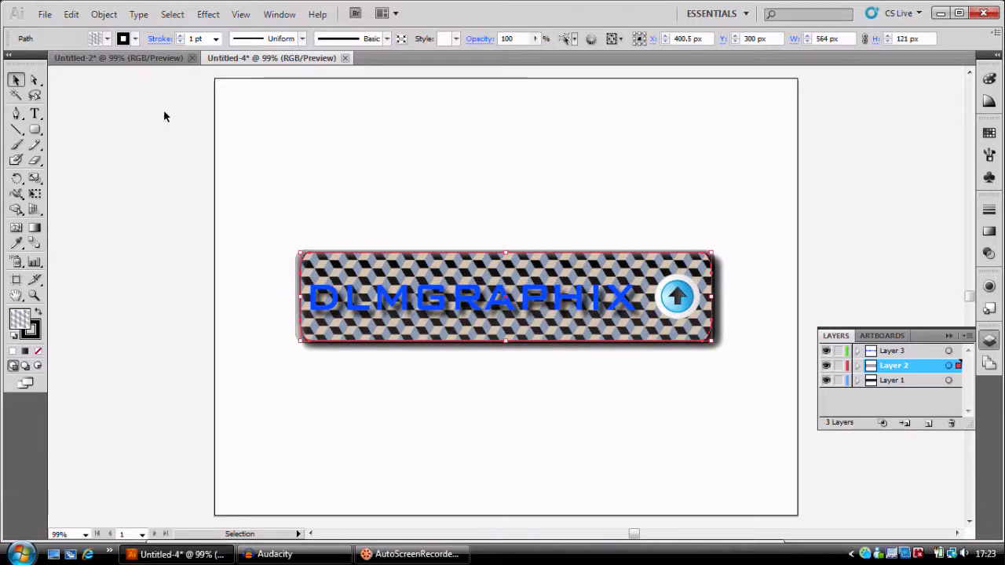
left_click(134, 40)
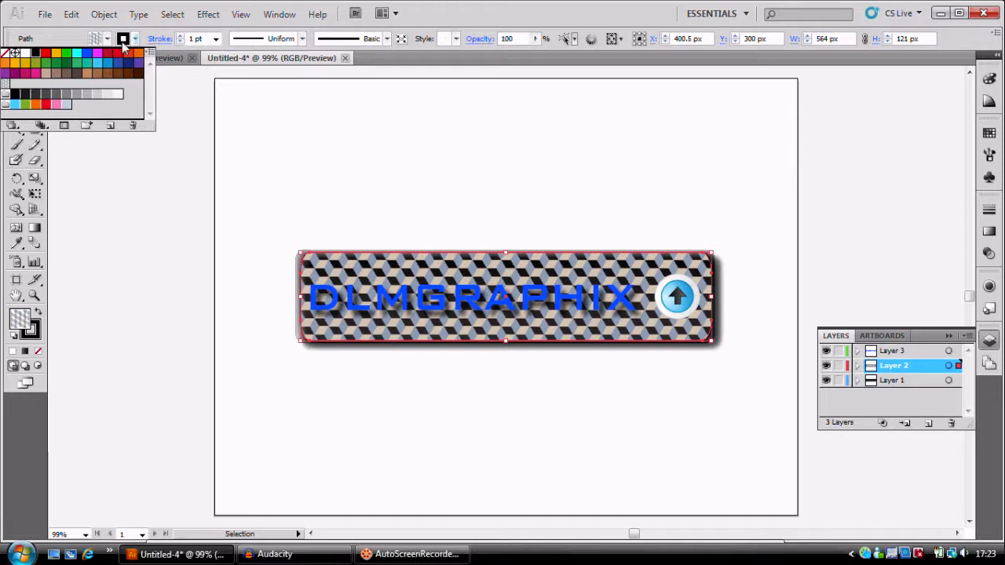
left_click(4, 55)
left_click(354, 212)
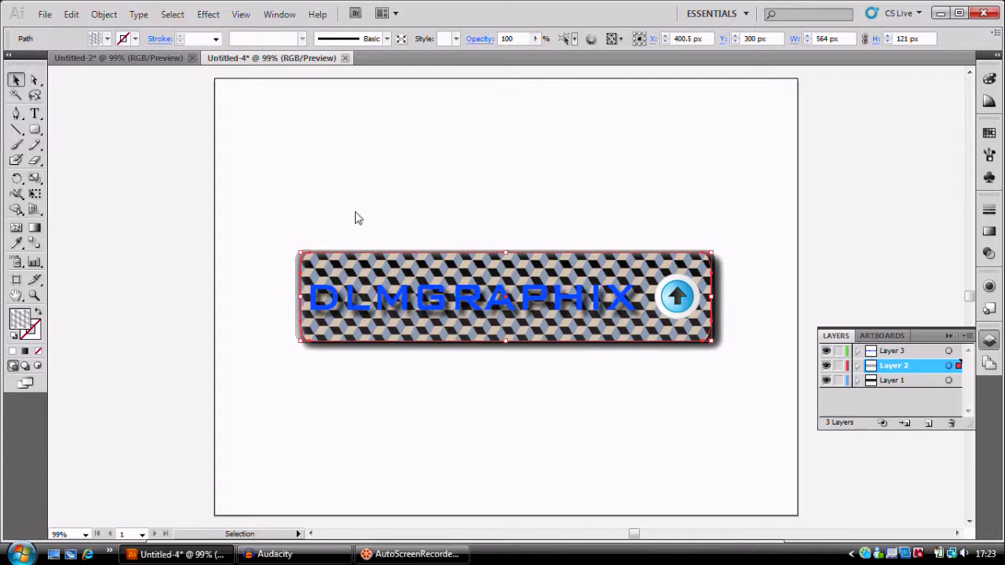
left_click(314, 237)
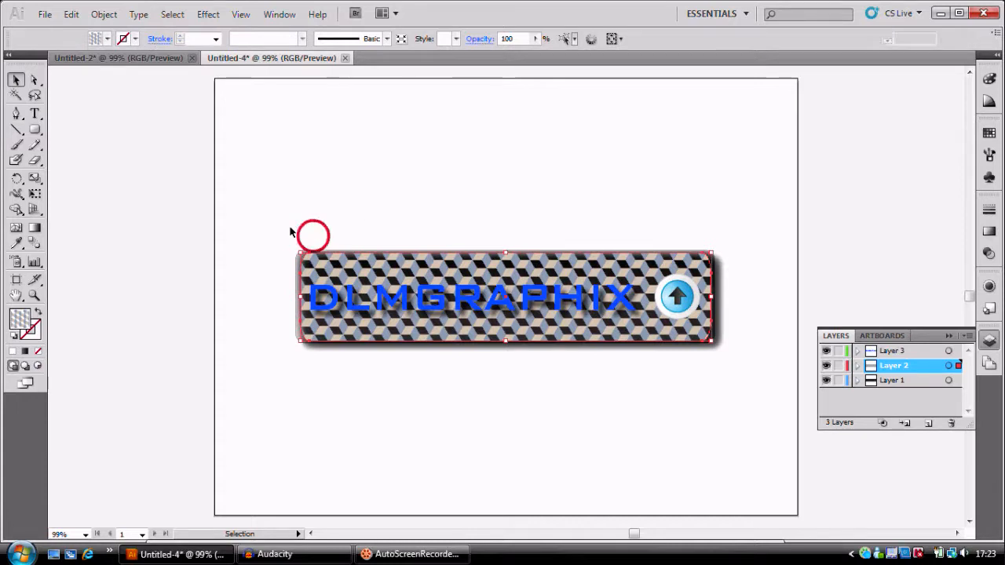
Reduce the patterned rectangle's opacity to 16% and deselect it
left_click(319, 261)
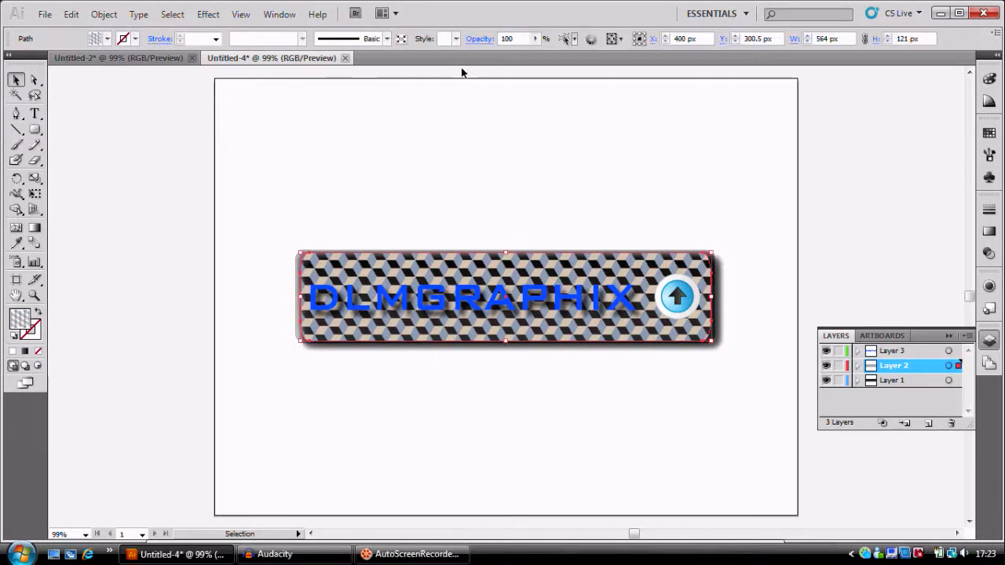
left_click(535, 39)
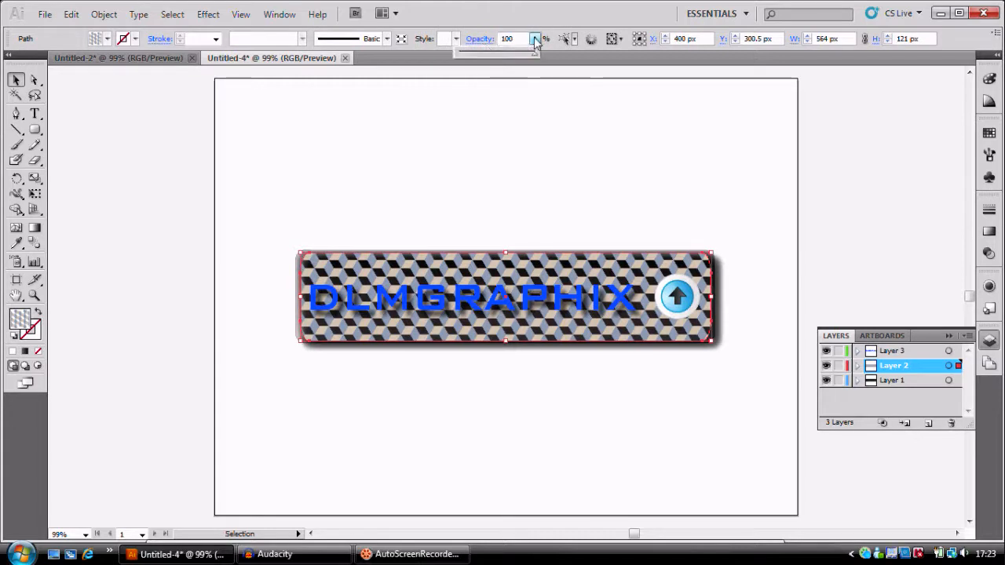
left_click_drag(532, 55, 476, 59)
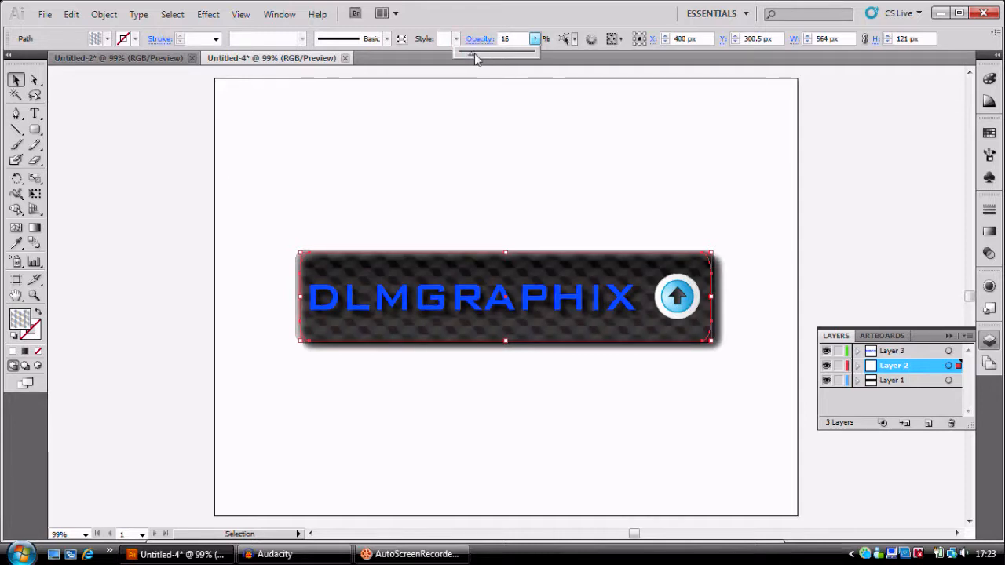
left_click(413, 144)
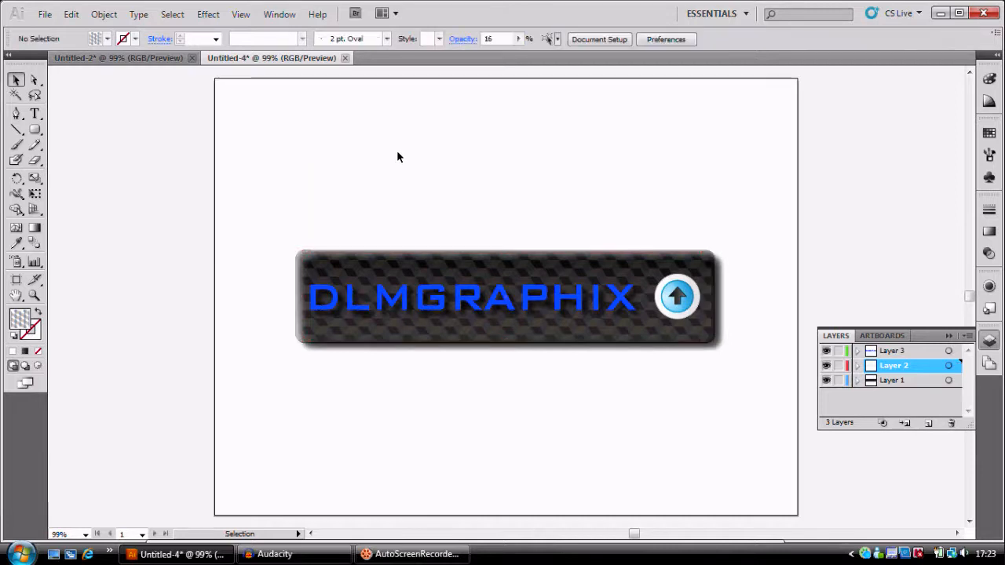
Shrink the patterned rectangle from its upper-left corner to about 556 by 111 px and deselect it
left_click(325, 262)
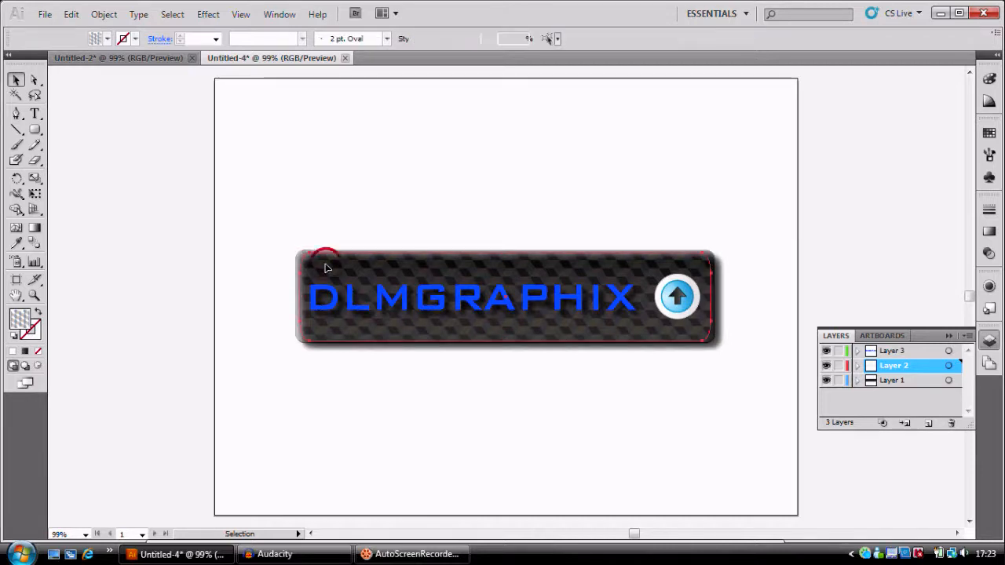
left_click_drag(297, 252, 303, 260)
left_click(554, 422)
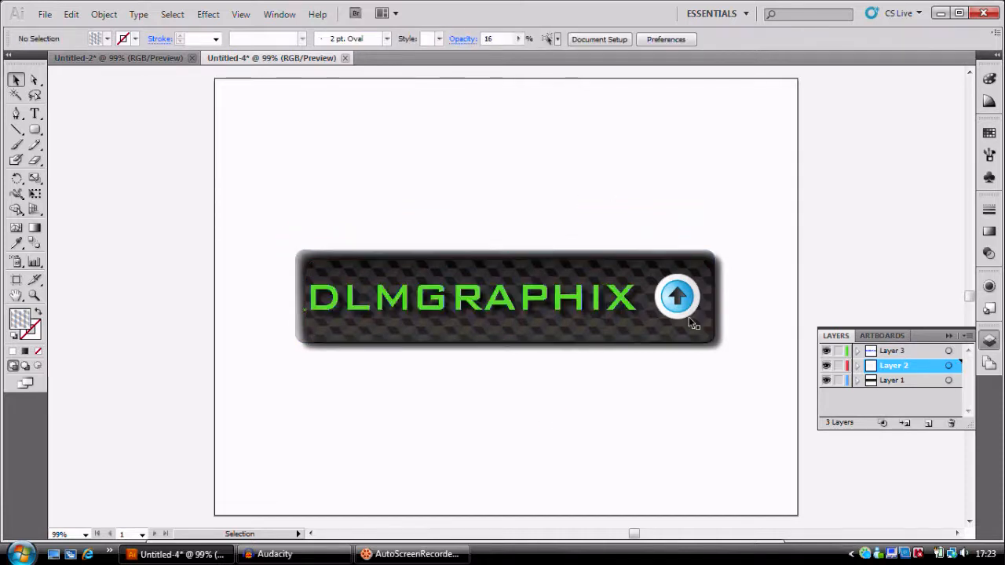
Move the dark base button on Layer 1 up and left by about 9 and 4.5 px, and shift the patterned rectangle to sit inside it
left_click(704, 337)
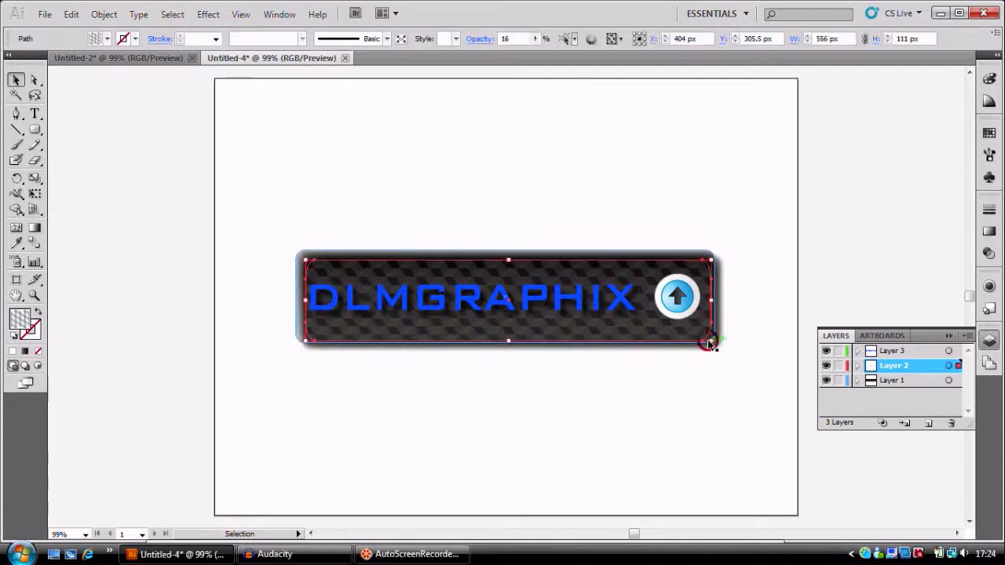
left_click_drag(708, 341, 706, 339)
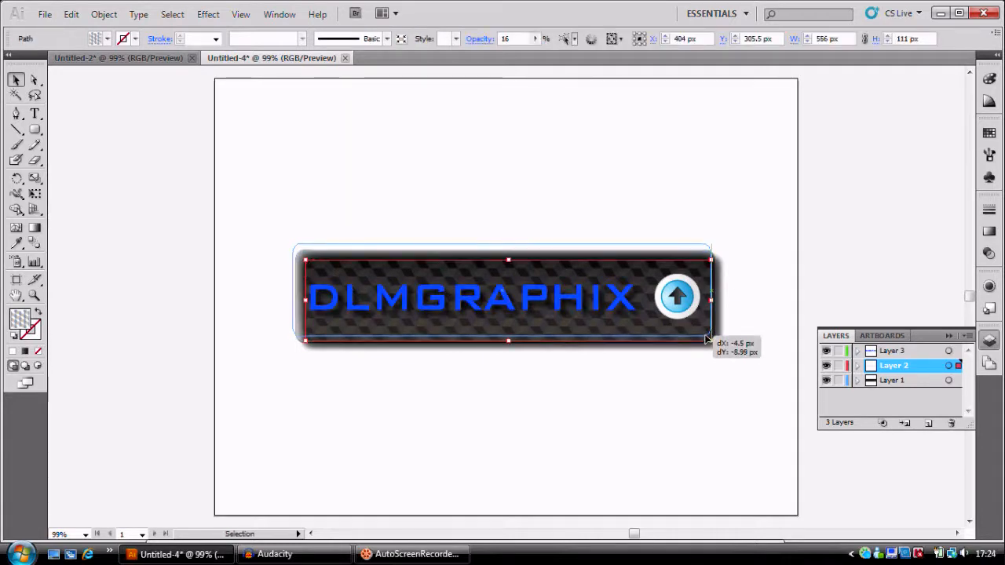
left_click(706, 338)
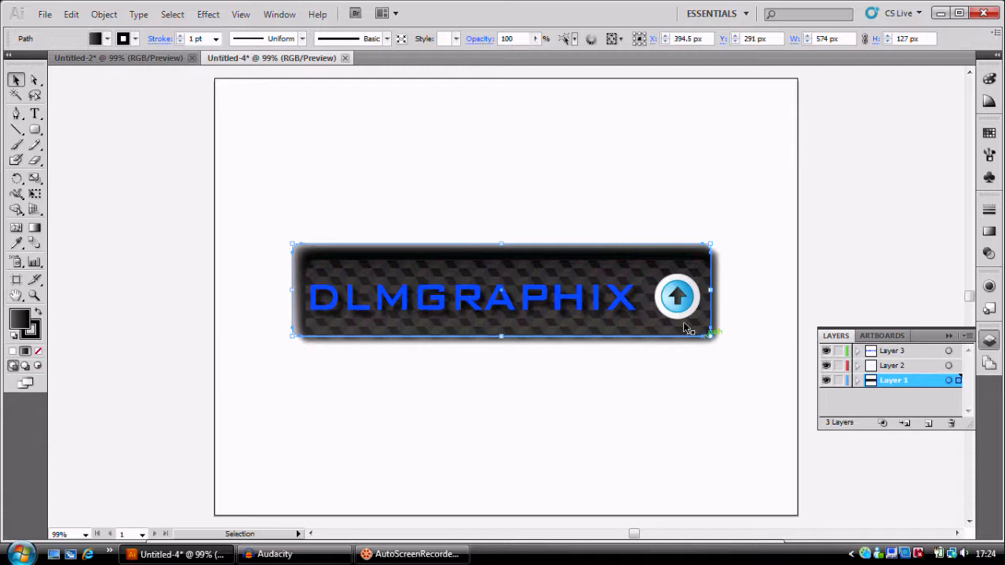
left_click(584, 204)
left_click_drag(591, 270, 585, 262)
left_click(579, 212)
Start the Illustrator Feather effect on the patterned rectangle with the preview on
left_click(540, 272)
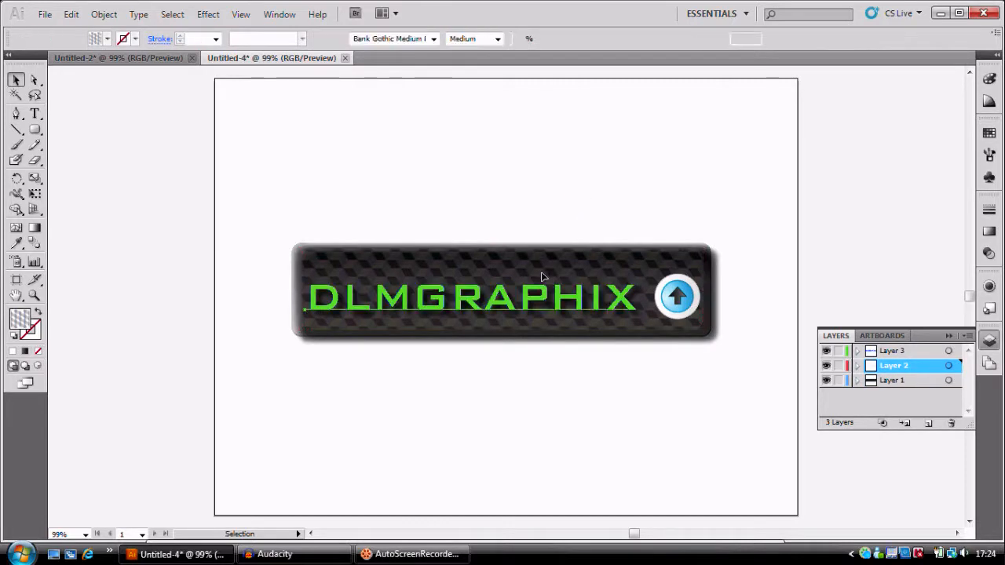
left_click(494, 262)
left_click(208, 15)
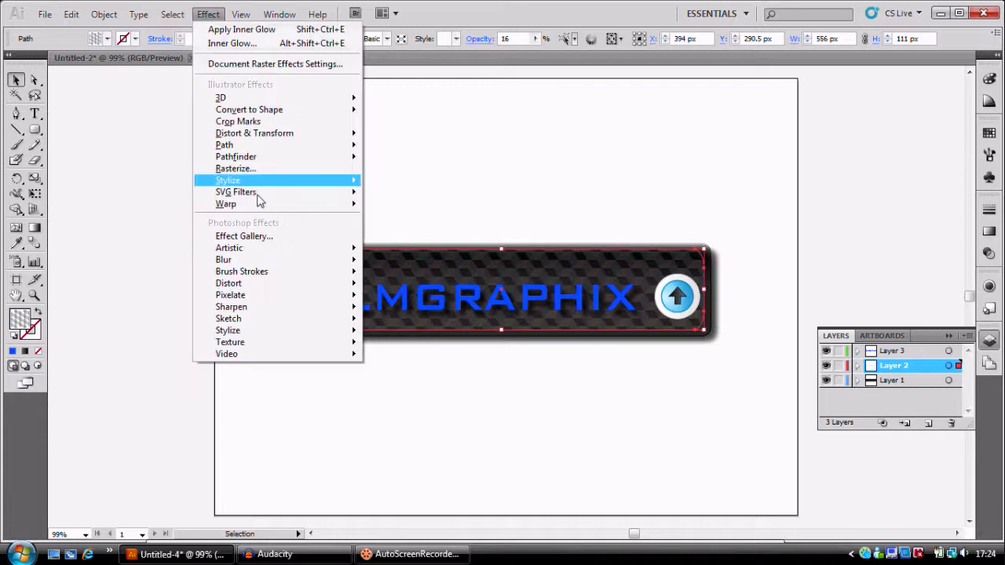
mouse_move(248, 187)
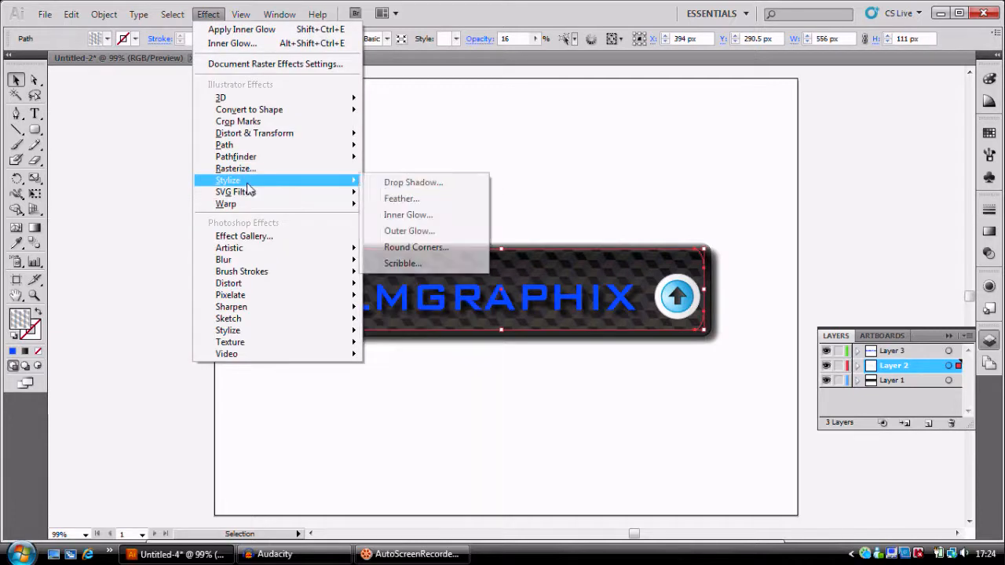
left_click(402, 199)
left_click(478, 291)
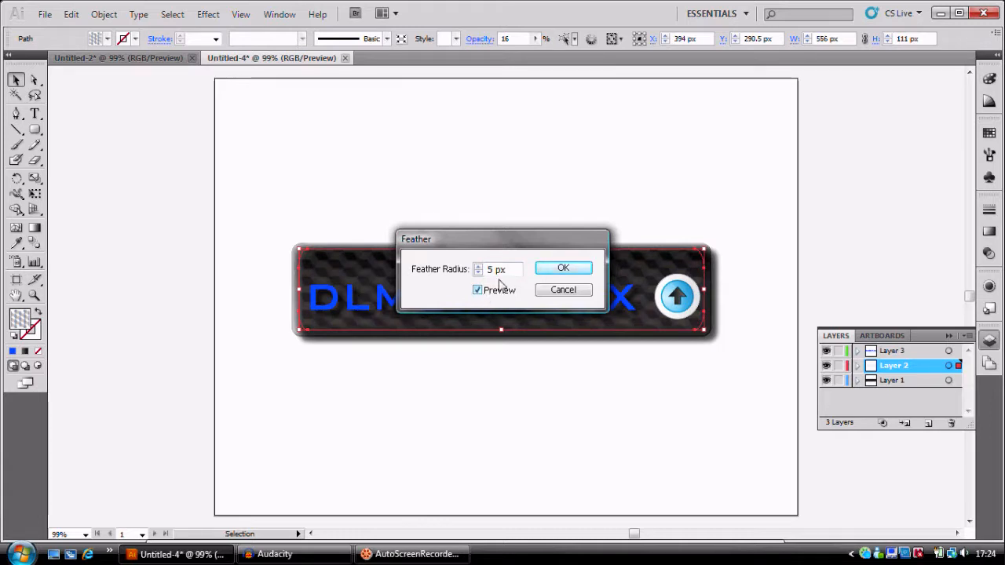
Lower the feather radius, apply the effect to the patterned rectangle and deselect it
left_click(478, 272)
left_click(478, 272)
left_click(478, 272)
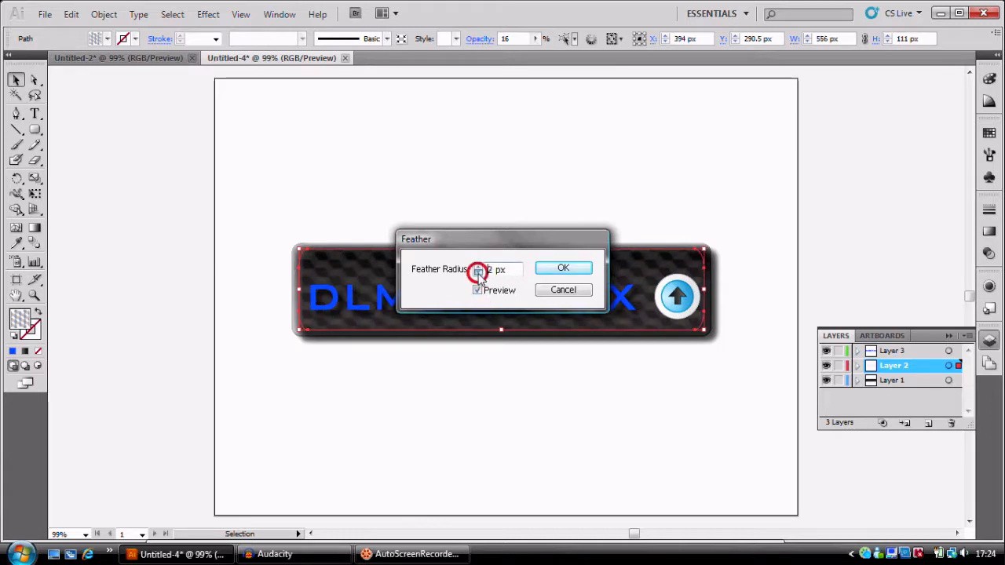
left_click(478, 272)
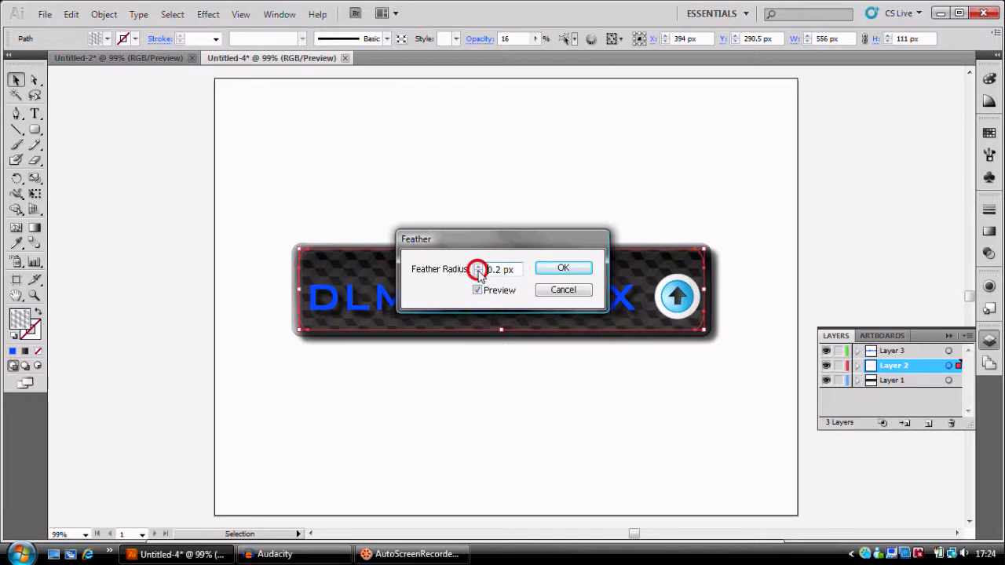
left_click(478, 270)
left_click(478, 270)
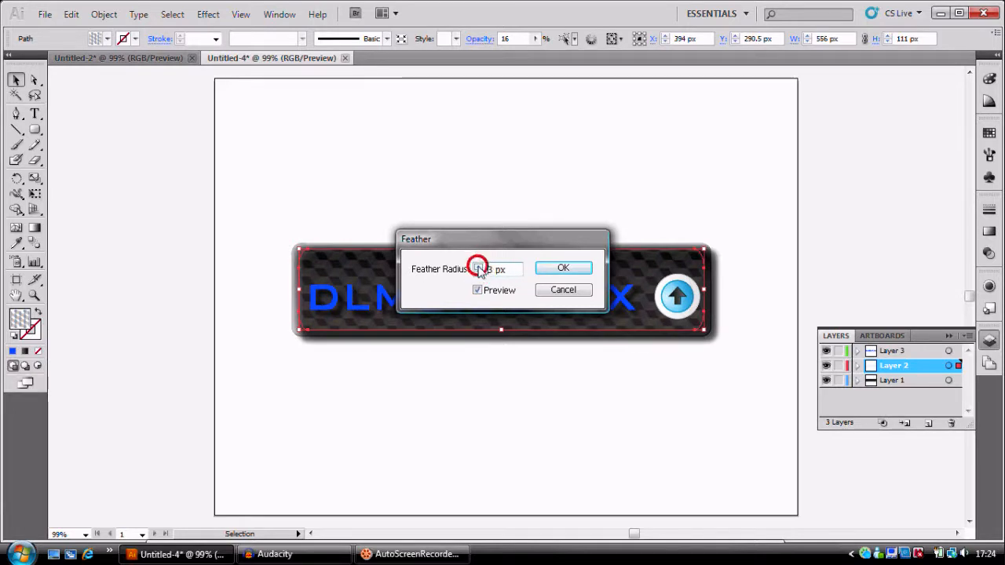
left_click(478, 270)
left_click(478, 274)
left_click(478, 274)
left_click(478, 274)
left_click(476, 270)
left_click(555, 269)
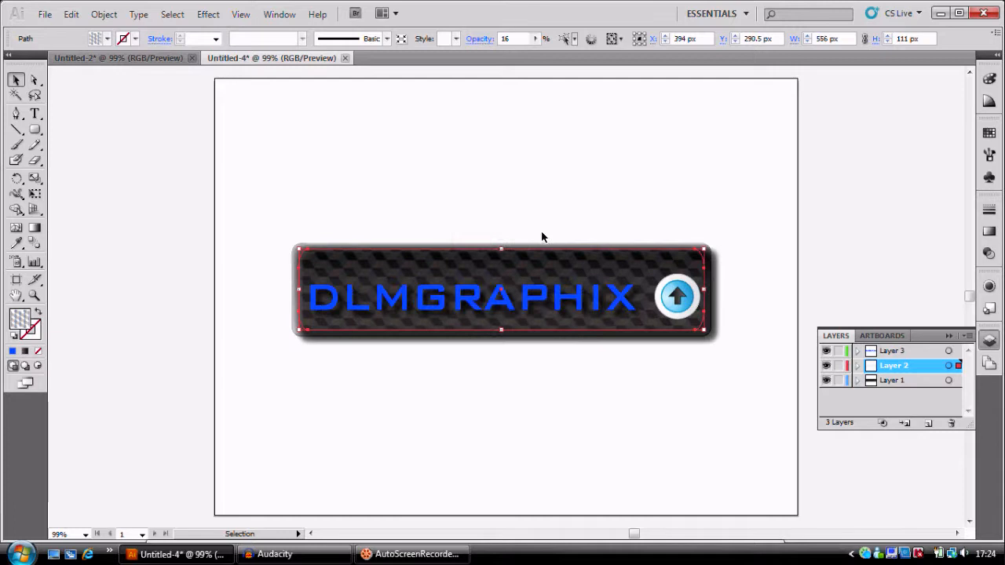
left_click(539, 225)
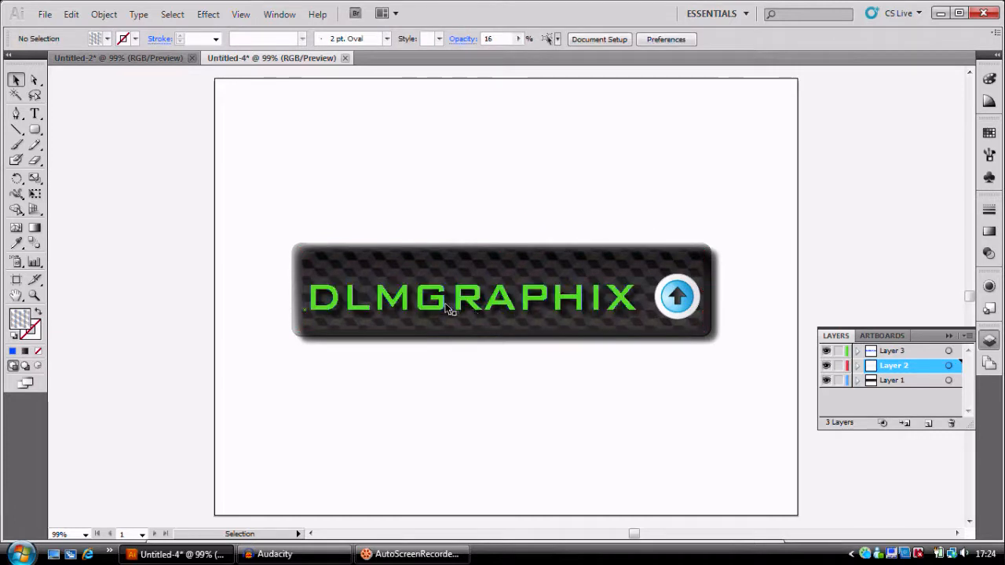
Nudge the DLMGRAPHIX text and the round arrow symbol upward so they are vertically centred on the button
left_click_drag(457, 307, 455, 301)
left_click(542, 231)
left_click_drag(678, 298, 675, 292)
left_click(684, 212)
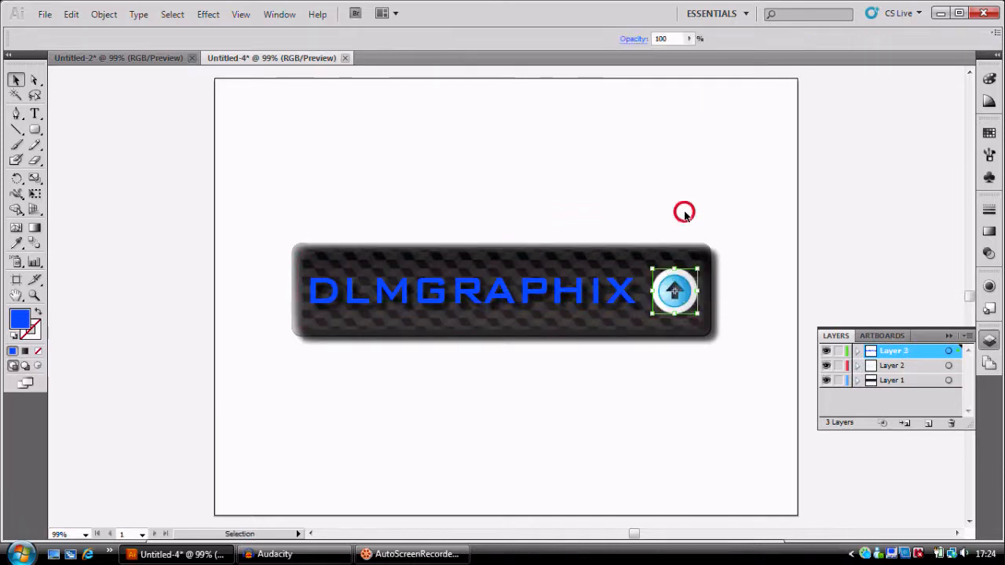
Darken the DLMGRAPHIX text by editing its RGB Blue swatch to R 12, G 6, B 191, and deselect it
left_click(494, 303)
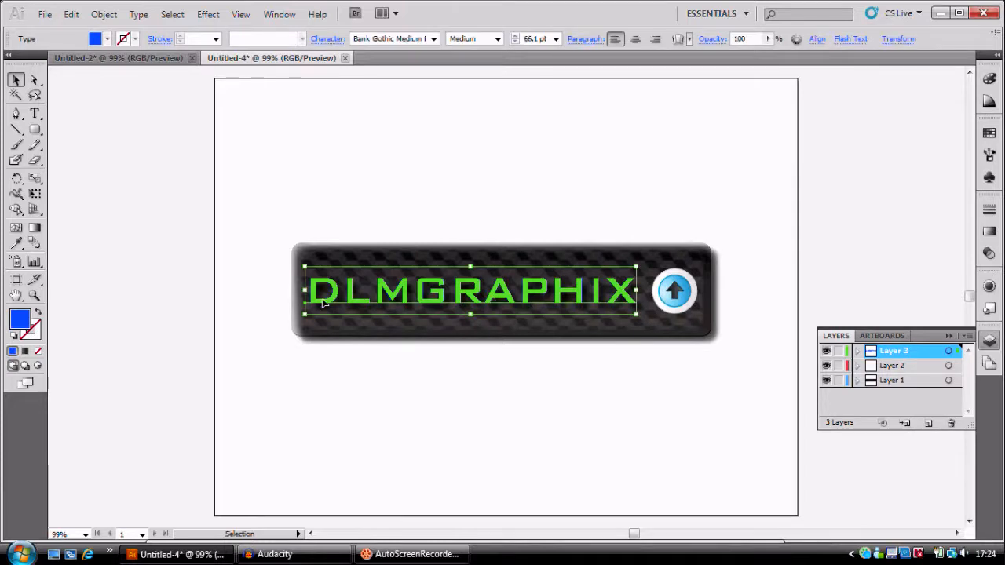
left_click(95, 39)
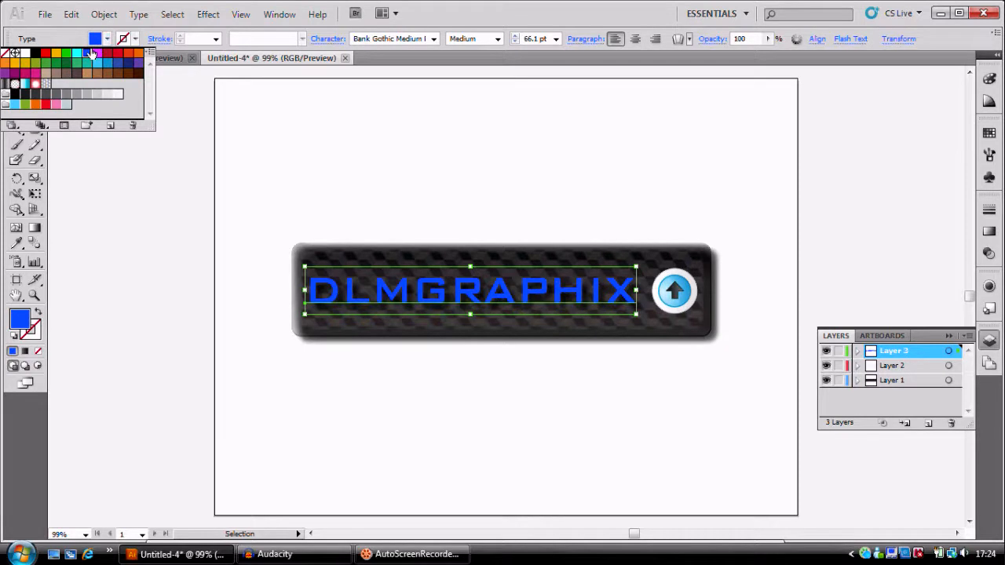
double_click(89, 53)
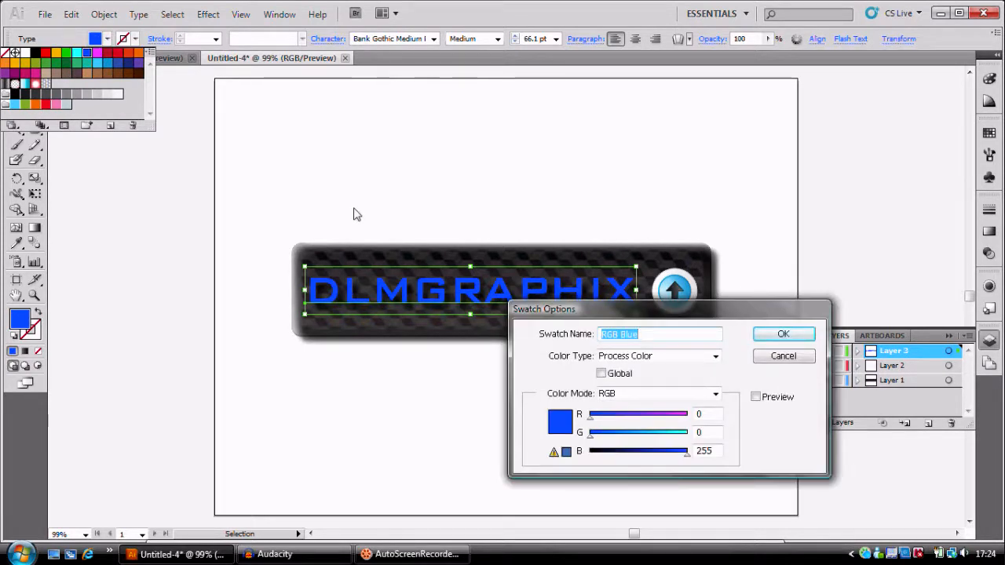
left_click_drag(687, 458, 650, 460)
left_click(755, 397)
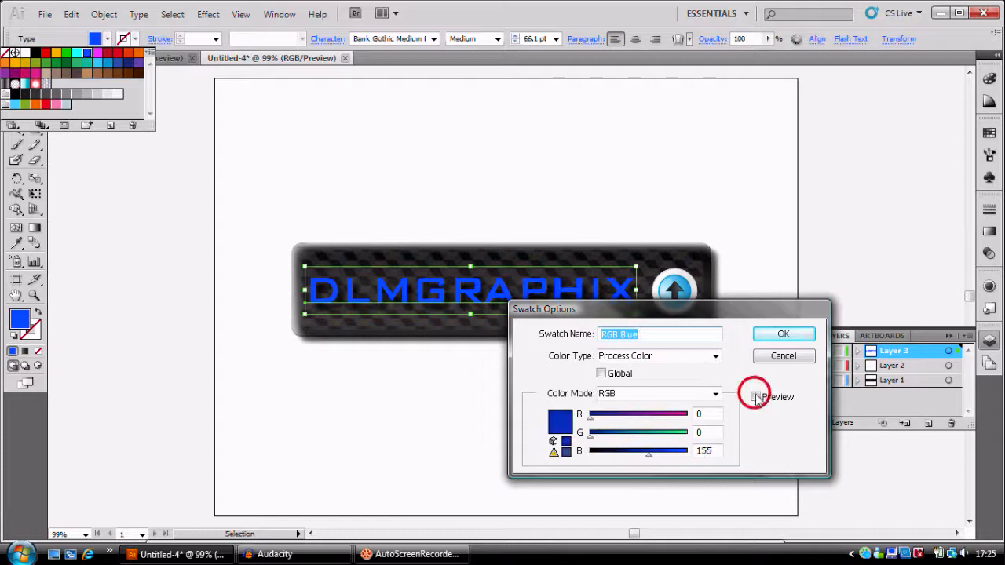
left_click_drag(647, 460, 662, 460)
mouse_move(591, 421)
left_mouse_down()
mouse_move(636, 419)
mouse_move(593, 420)
left_mouse_up()
left_click(594, 434)
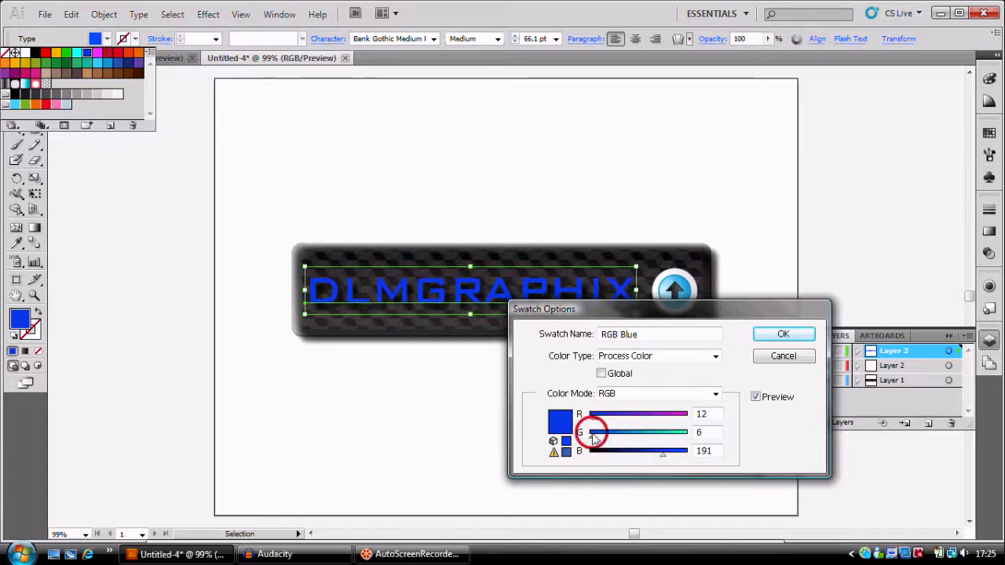
left_click(758, 335)
left_click(791, 193)
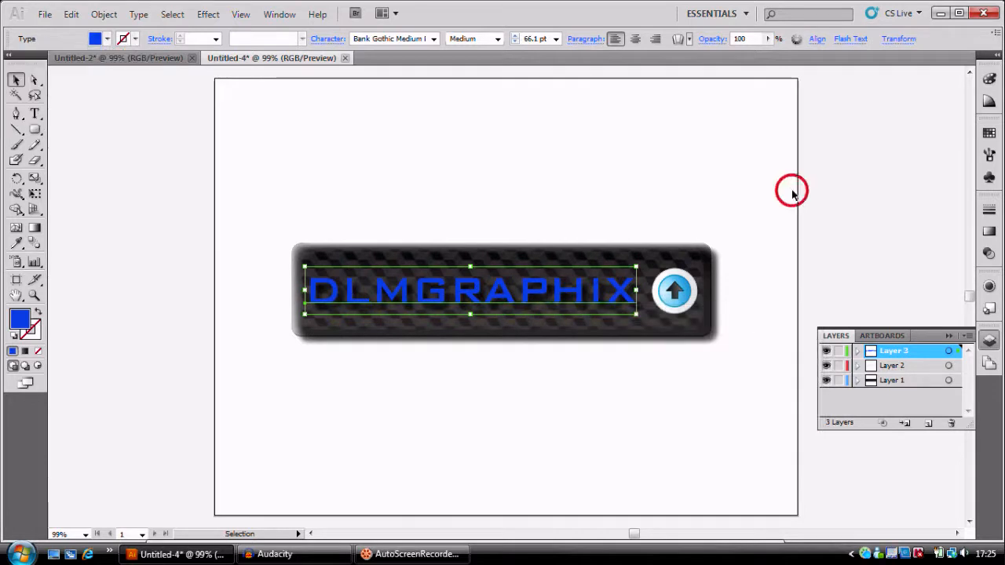
left_click(593, 181)
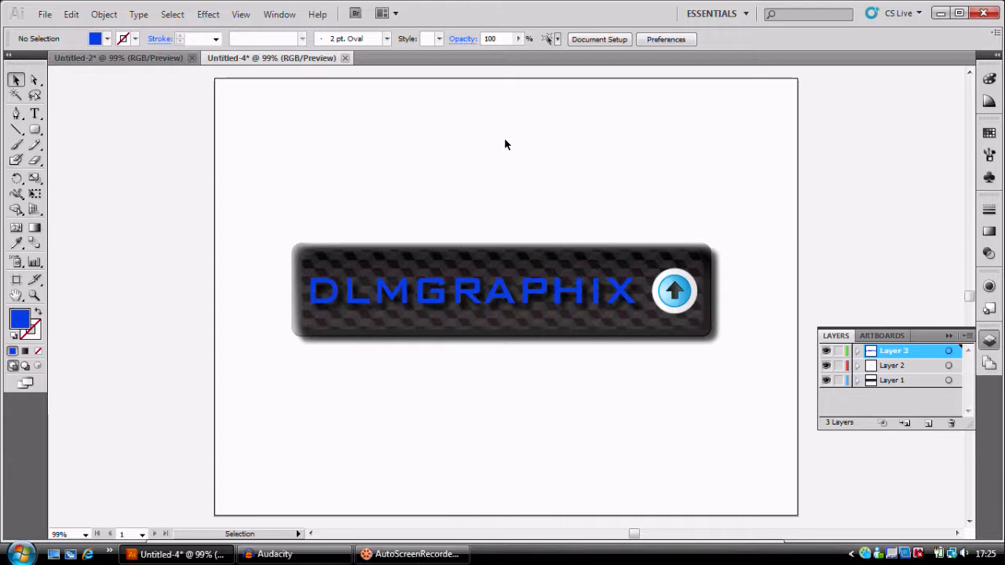
Widen the patterned rectangle to about 565.5 px so it reaches the button's right edge
left_click(706, 285)
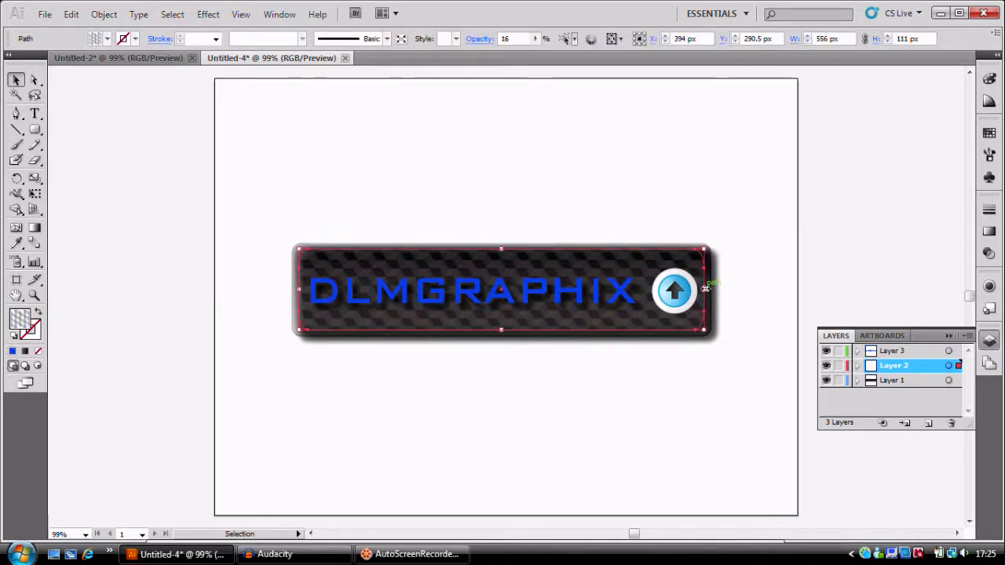
left_click_drag(706, 288, 711, 291)
left_click(738, 251)
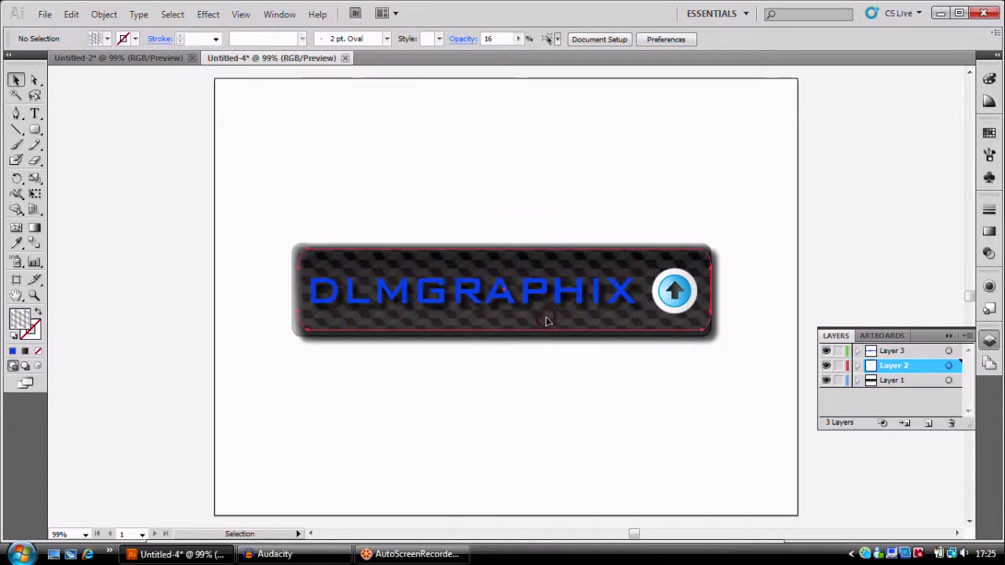
Try to stretch the patterned rectangle's lower edge down to the bottom of the button
left_click(506, 329)
left_click_drag(506, 329, 506, 336)
left_click(529, 195)
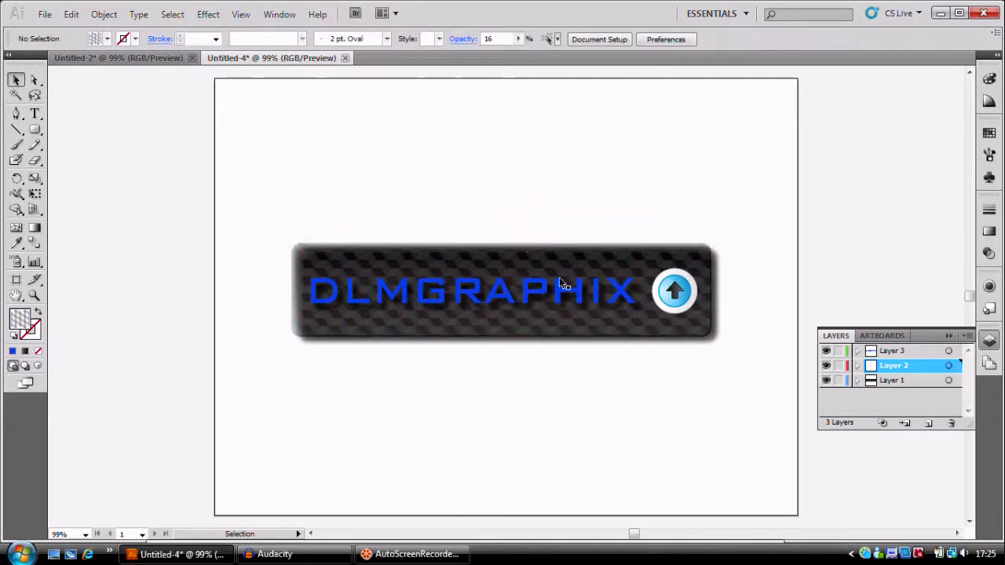
left_click(506, 327)
left_click(514, 145)
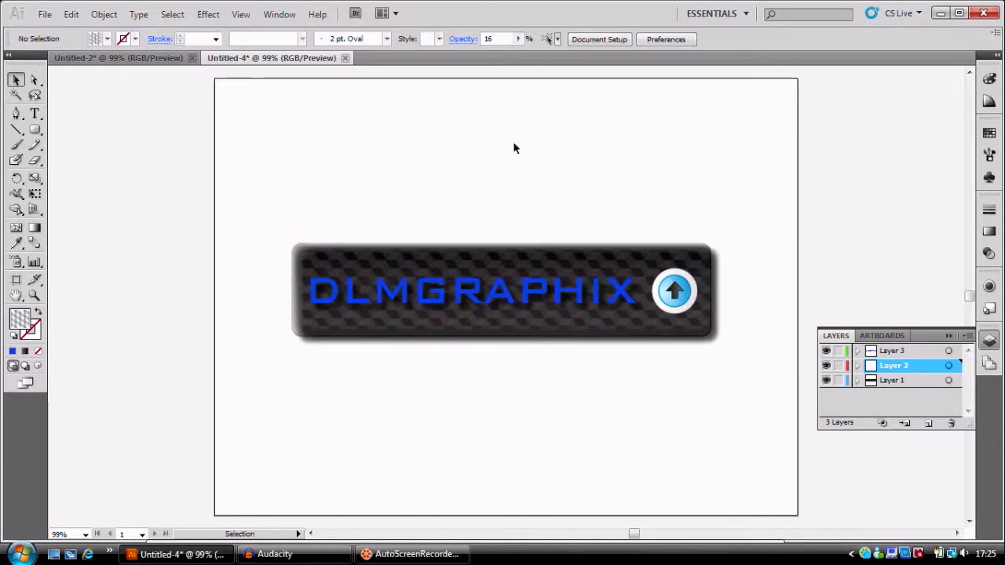
left_click(484, 258)
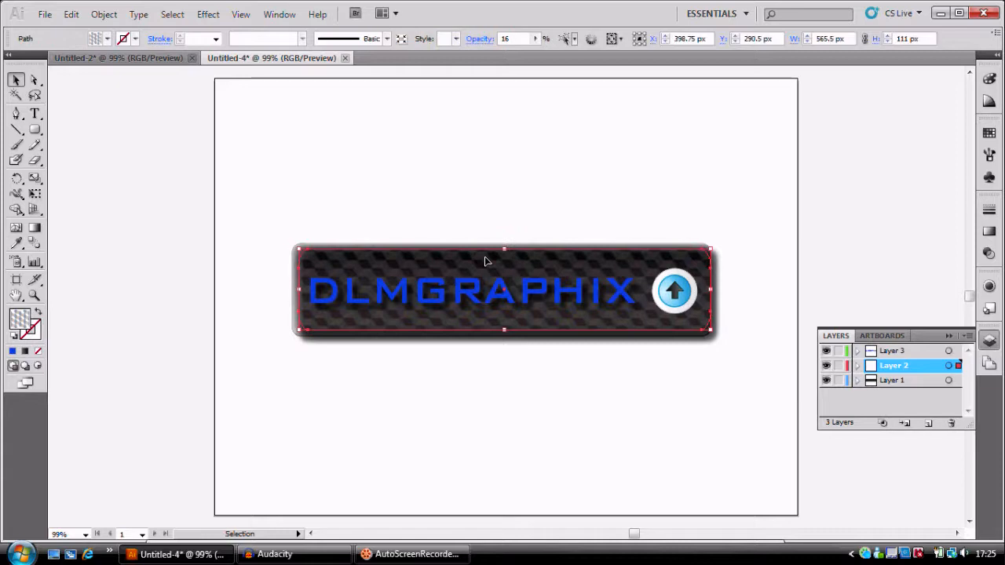
left_click(486, 138)
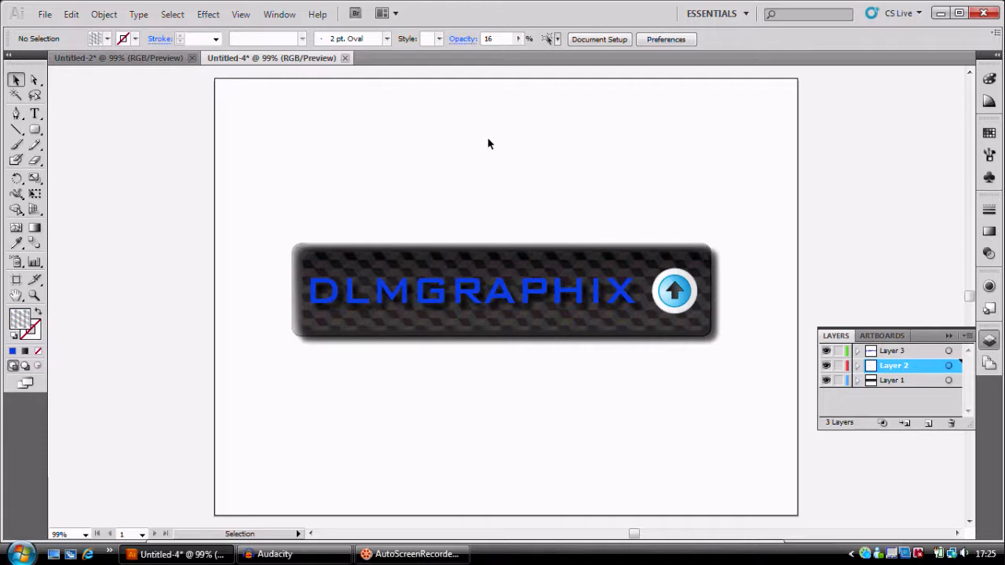
Draw a slice about 605 by 151 px around the whole button, with Layer 3 active
left_click(36, 284)
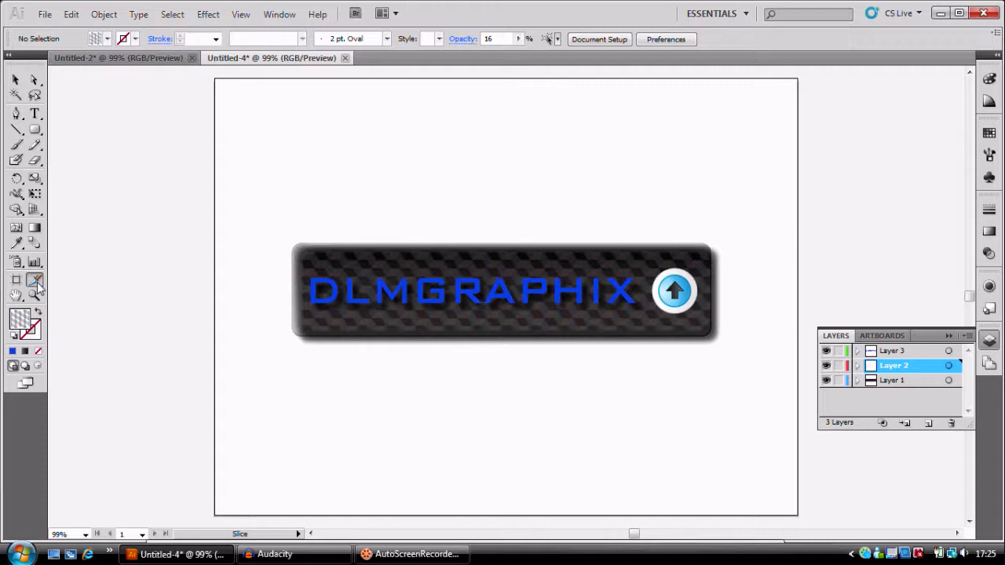
left_click(914, 353)
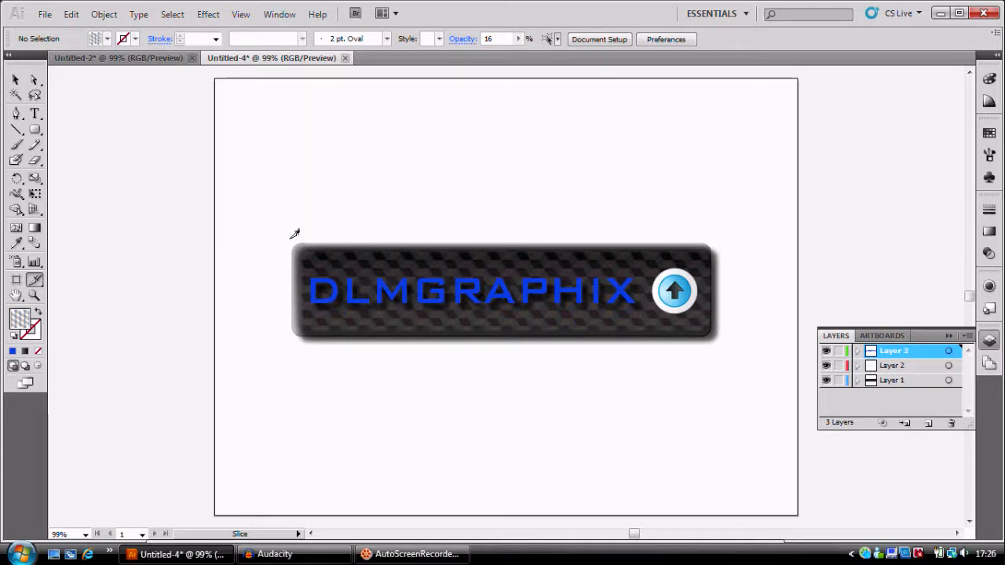
left_click_drag(289, 241, 730, 351)
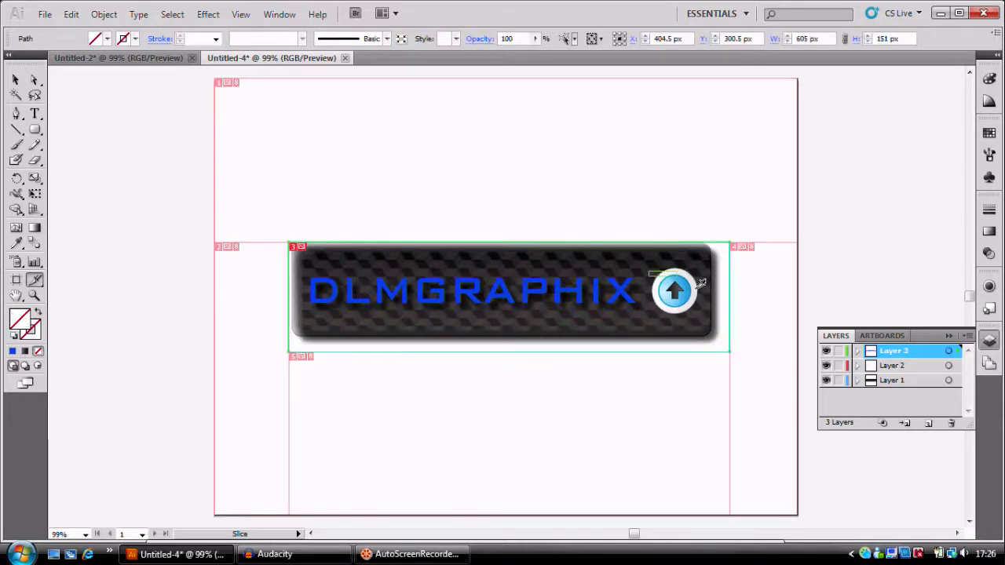
Draw a slice about 66 by 60 px around the arrow symbol, and trim the outer button slice to about 584 by 136 px
mouse_move(706, 307)
left_mouse_down()
mouse_move(716, 318)
mouse_move(698, 313)
left_mouse_up()
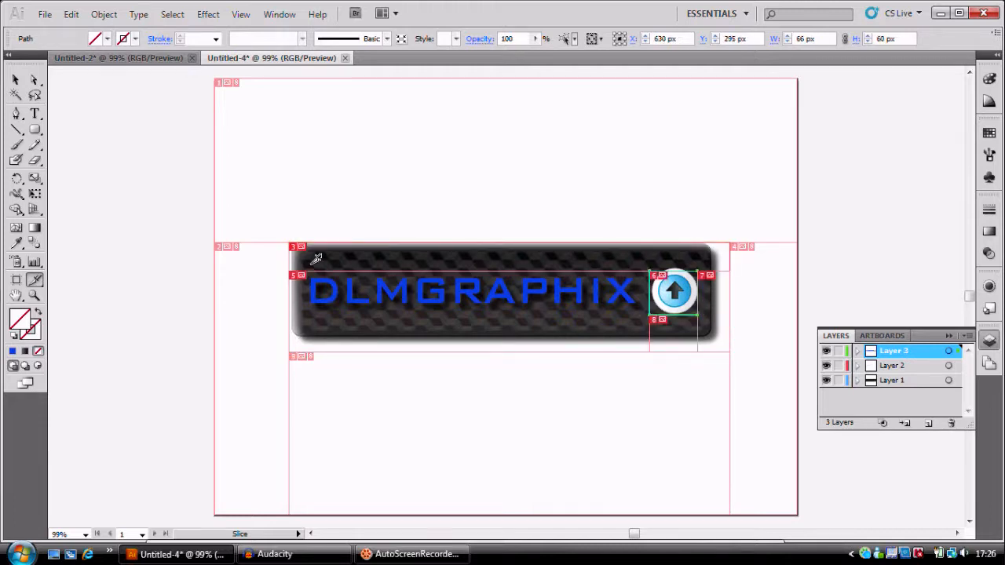
left_click(16, 79)
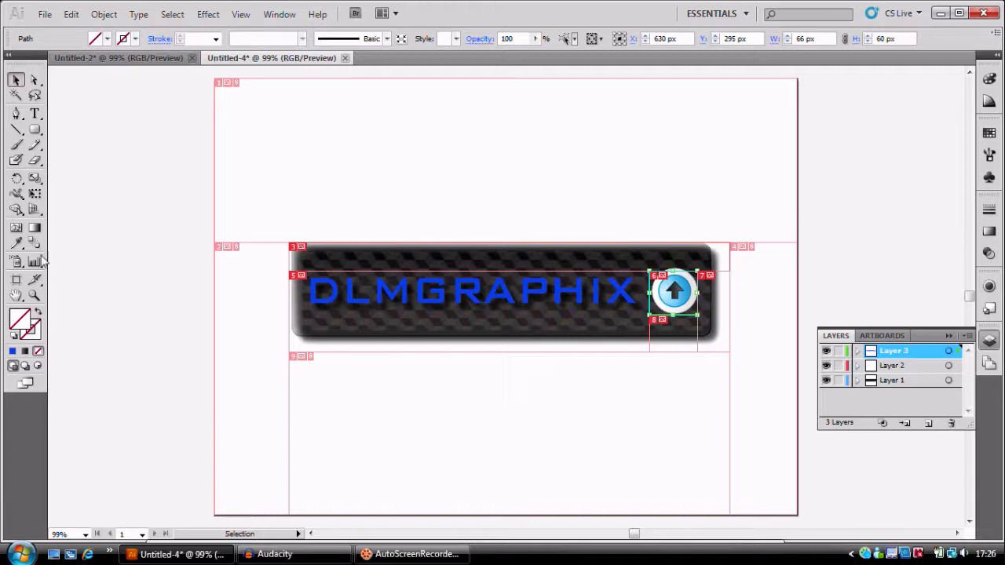
left_click(287, 299)
left_click_drag(287, 298, 292, 297)
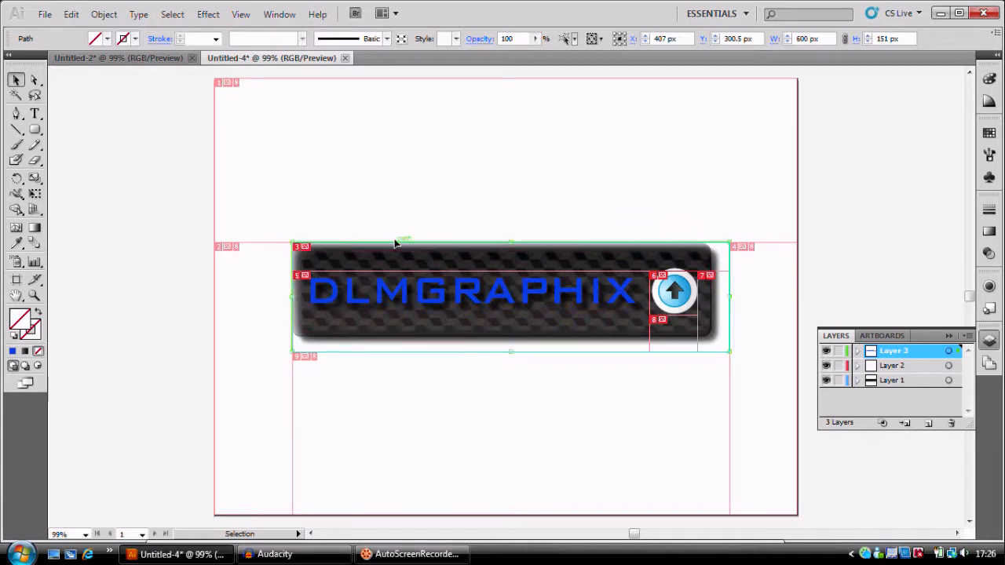
left_click_drag(512, 241, 511, 244)
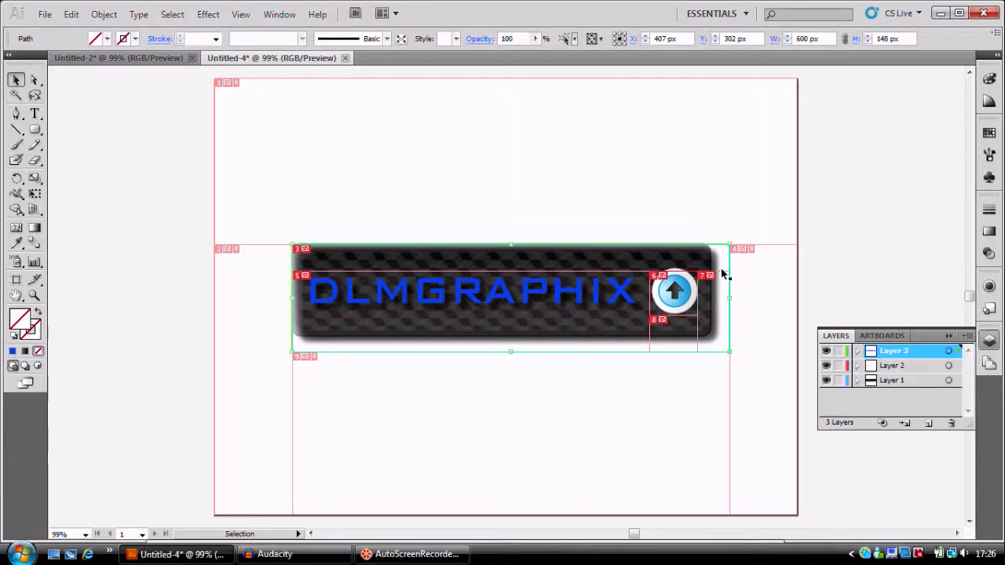
left_click_drag(729, 297, 717, 297)
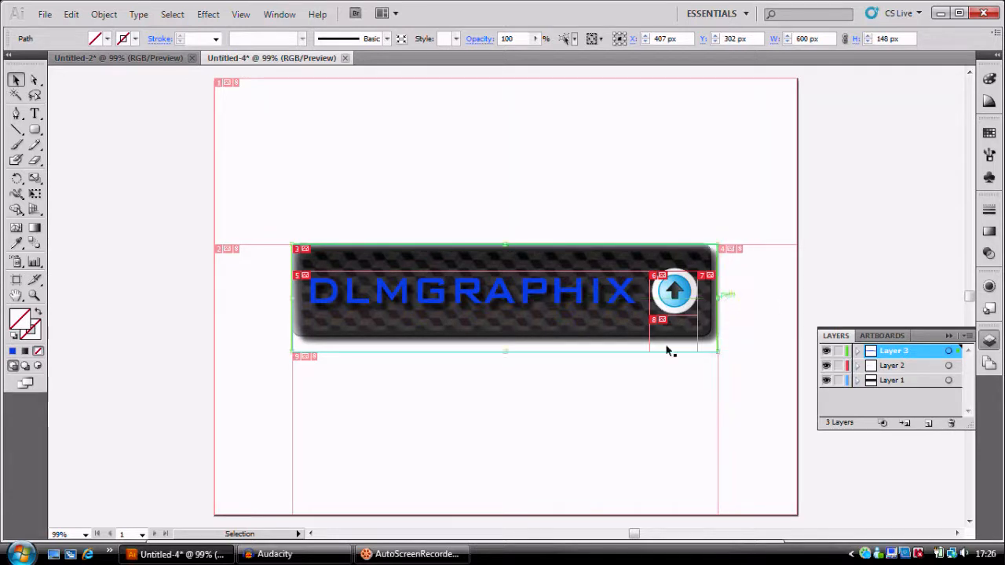
left_click_drag(505, 355, 506, 344)
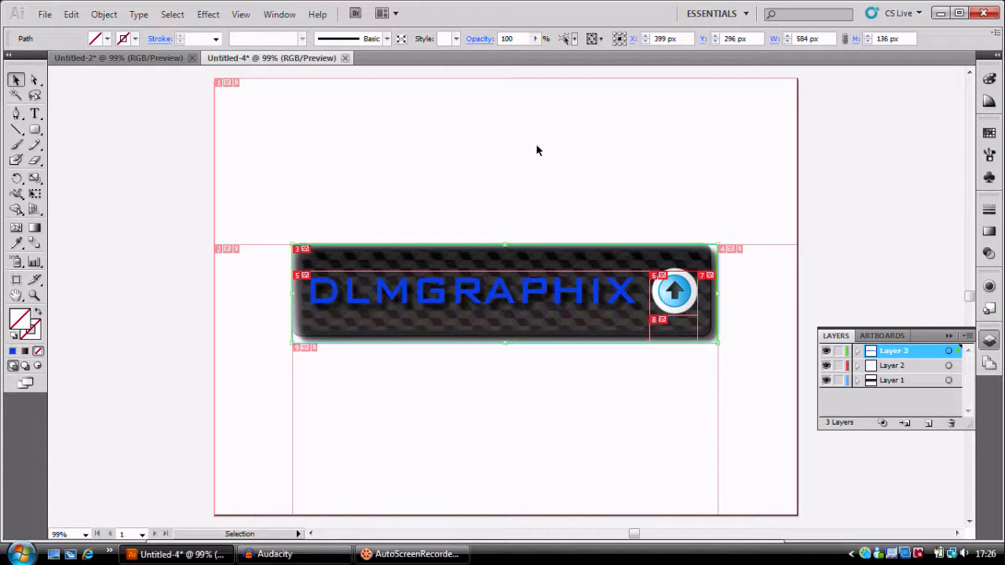
left_click(537, 150)
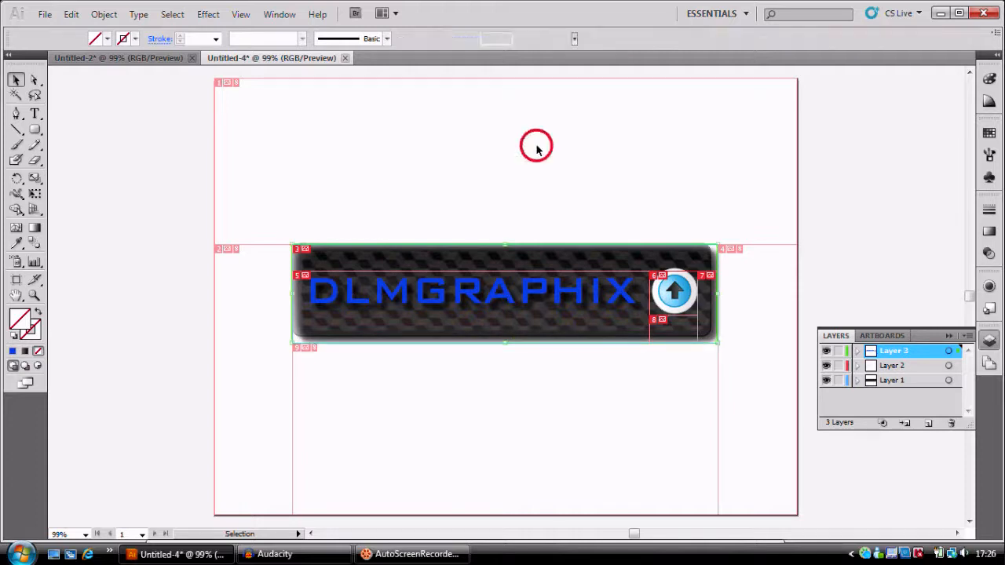
Extend the arrow symbol's slice slightly upward so it encloses the circle's upper edge, and deselect it
left_click(684, 274)
left_click_drag(674, 272, 673, 269)
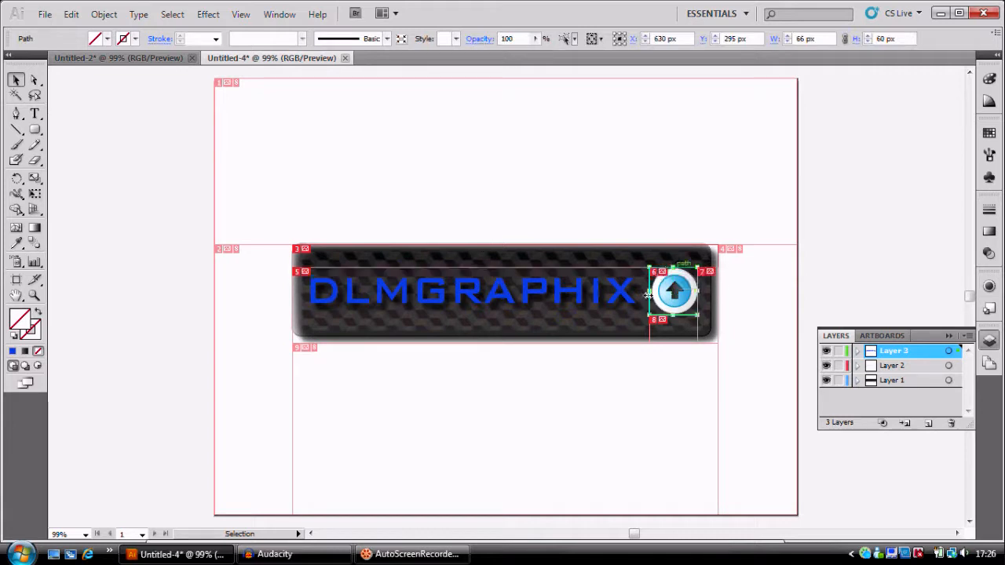
left_click(715, 204)
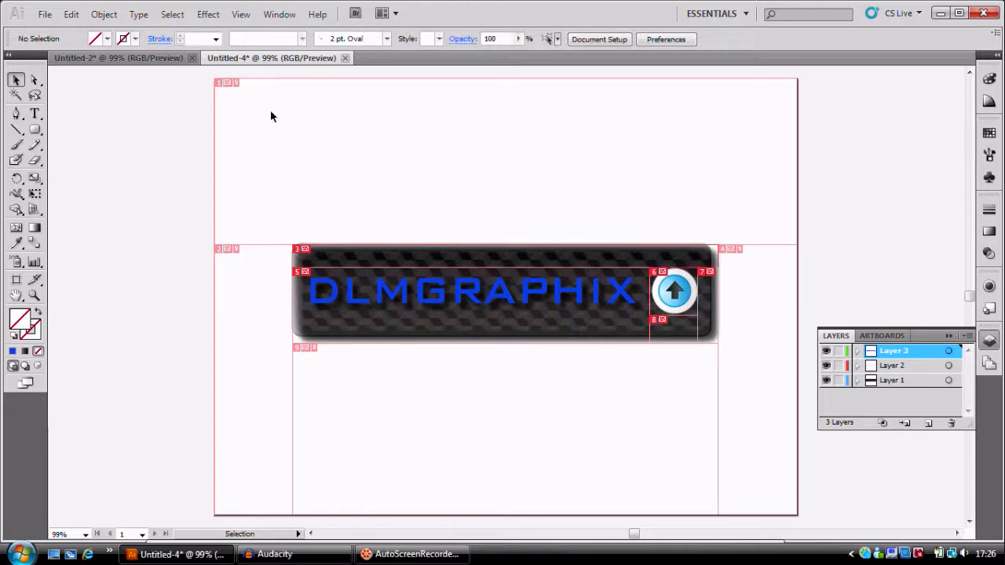
Prepare the artwork with Save for Web & Devices, setting the whole button's slice to the PNG-24 format
left_click(43, 14)
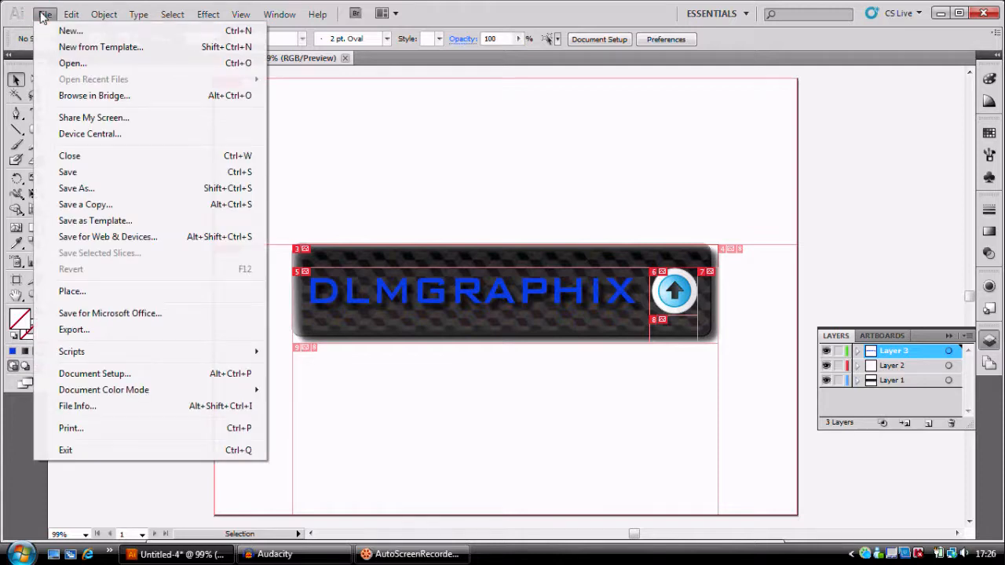
left_click(106, 237)
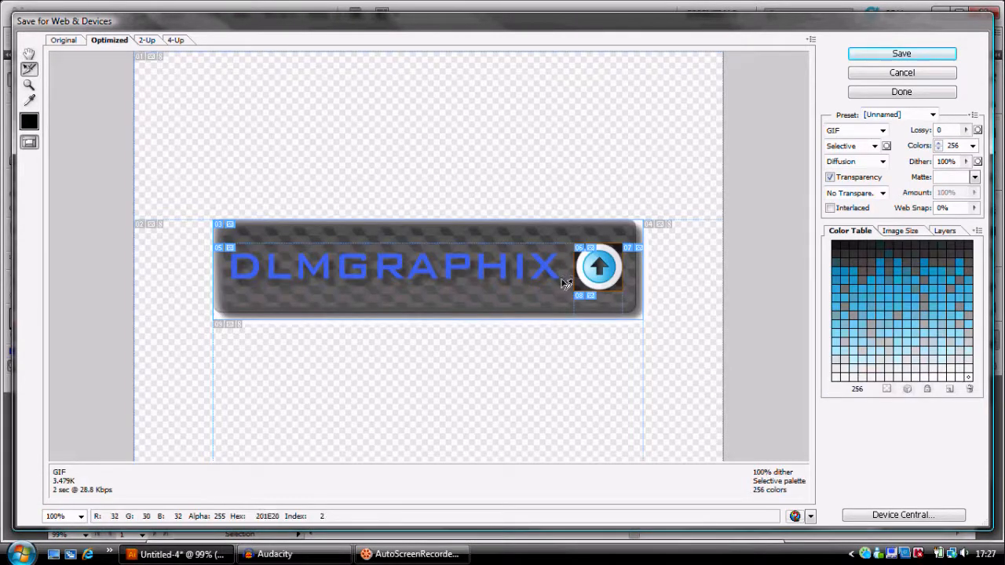
left_click(563, 299)
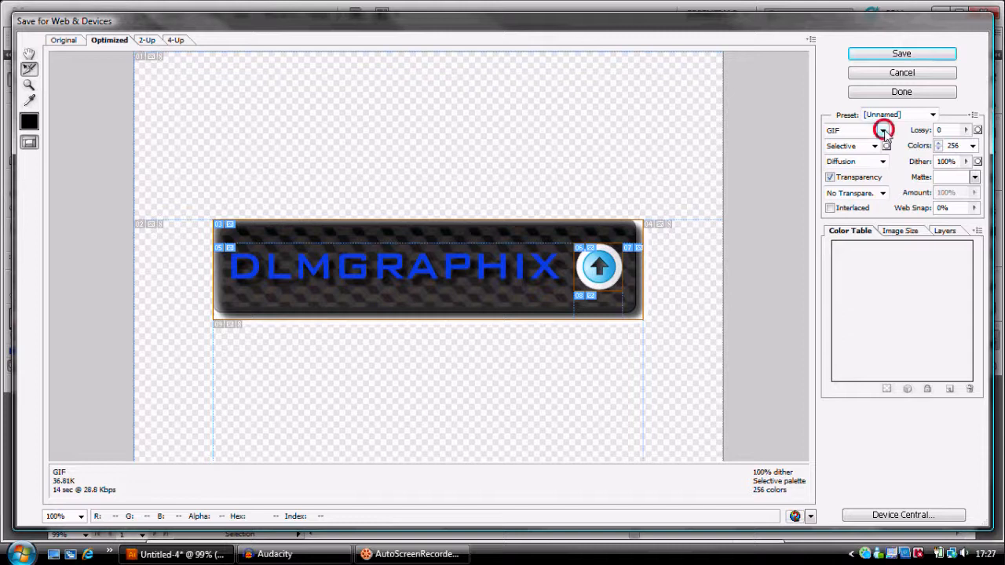
left_click(882, 131)
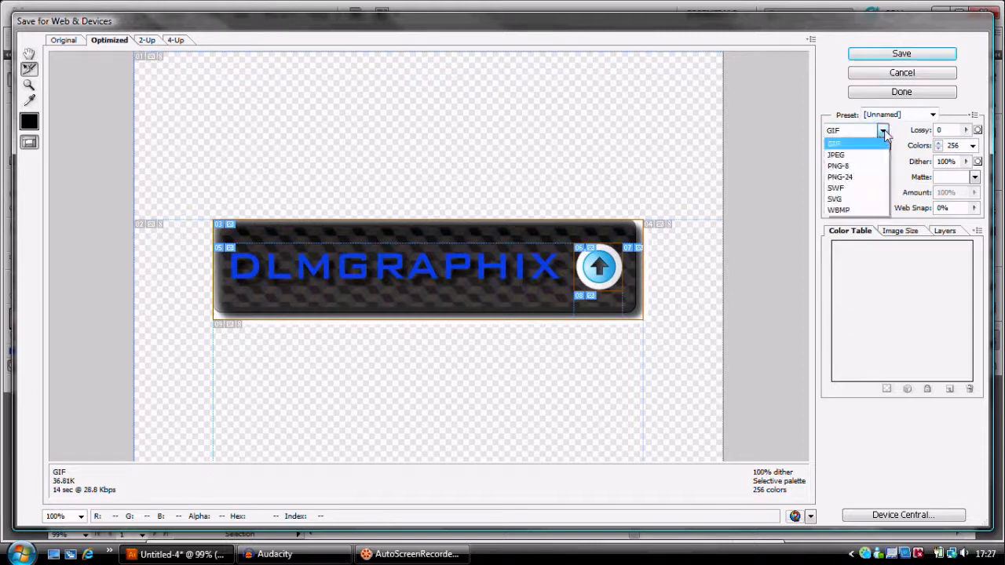
left_click(855, 177)
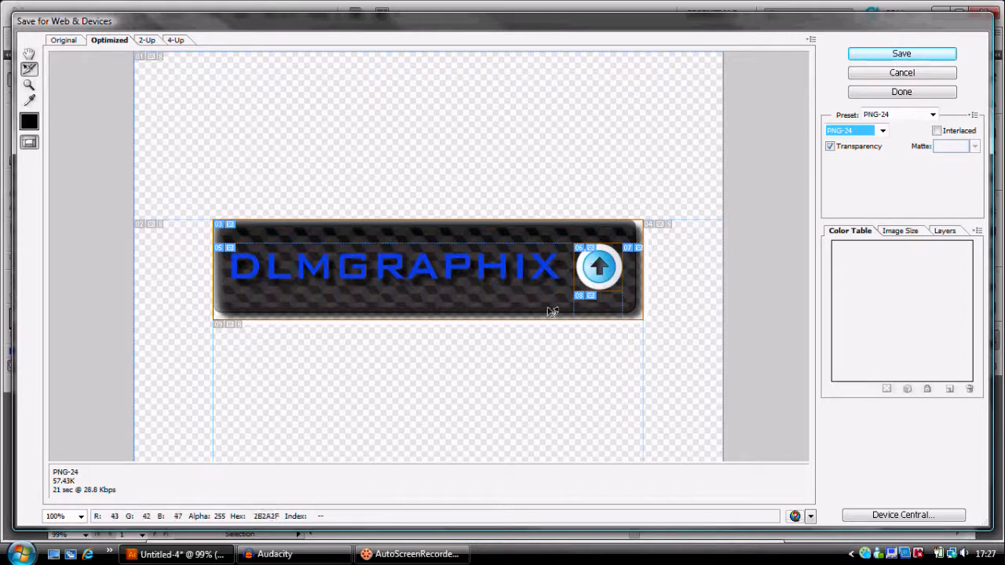
Save all slices as HTML and Images under the name Untitled-4 in the Illustrator folder
left_click(902, 54)
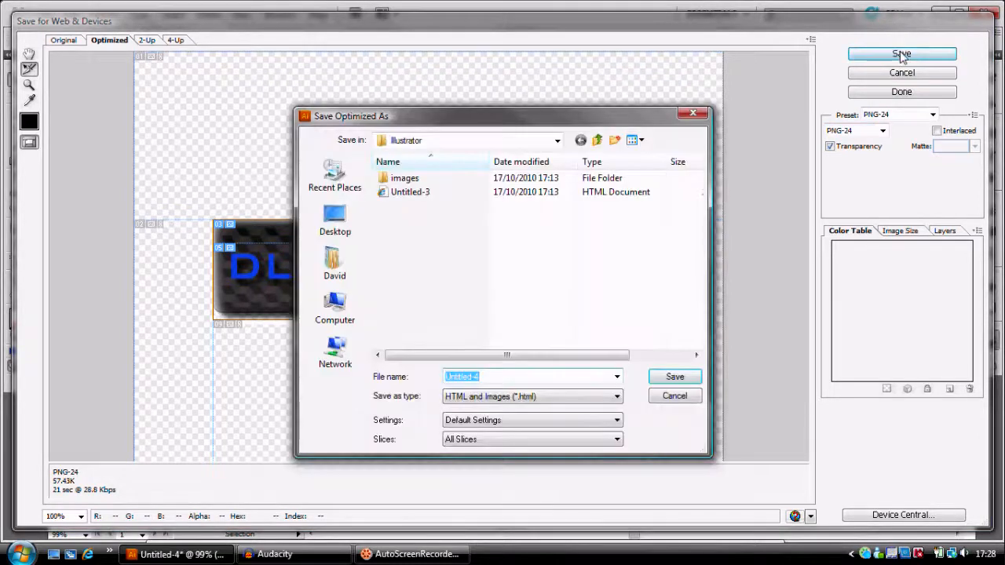
left_click(422, 226)
left_click(491, 399)
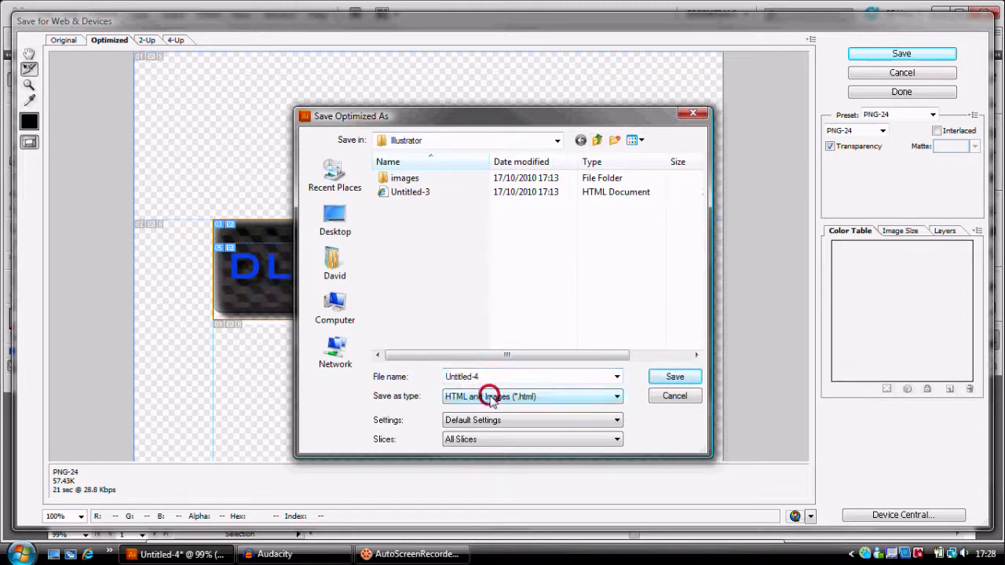
left_click(491, 398)
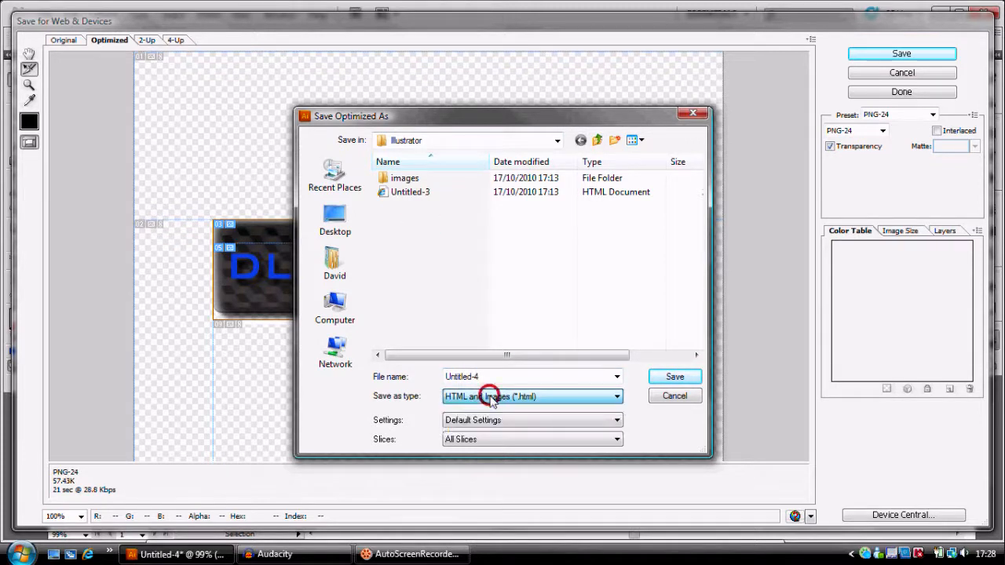
left_click(490, 326)
double_click(414, 179)
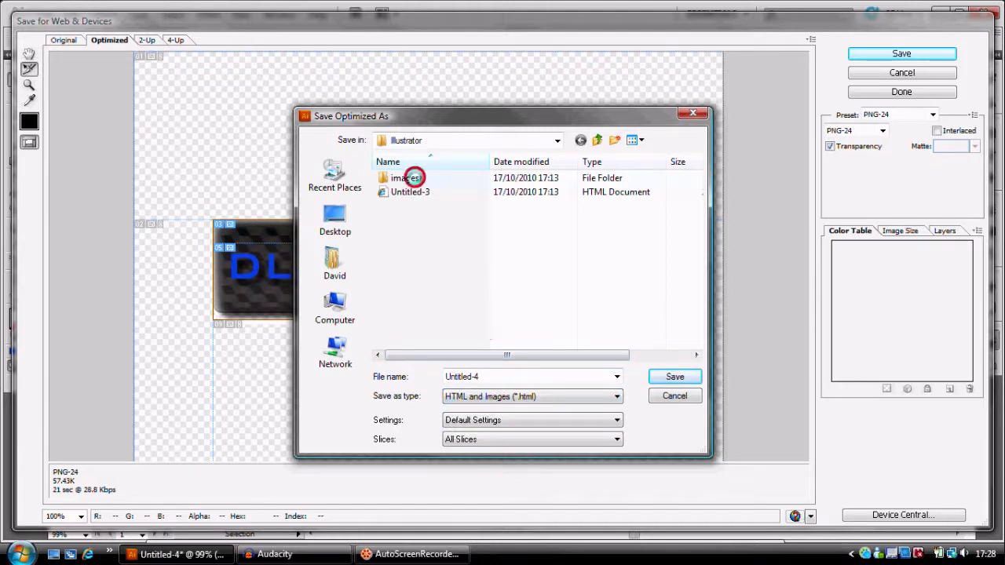
left_click(597, 140)
left_click(428, 231)
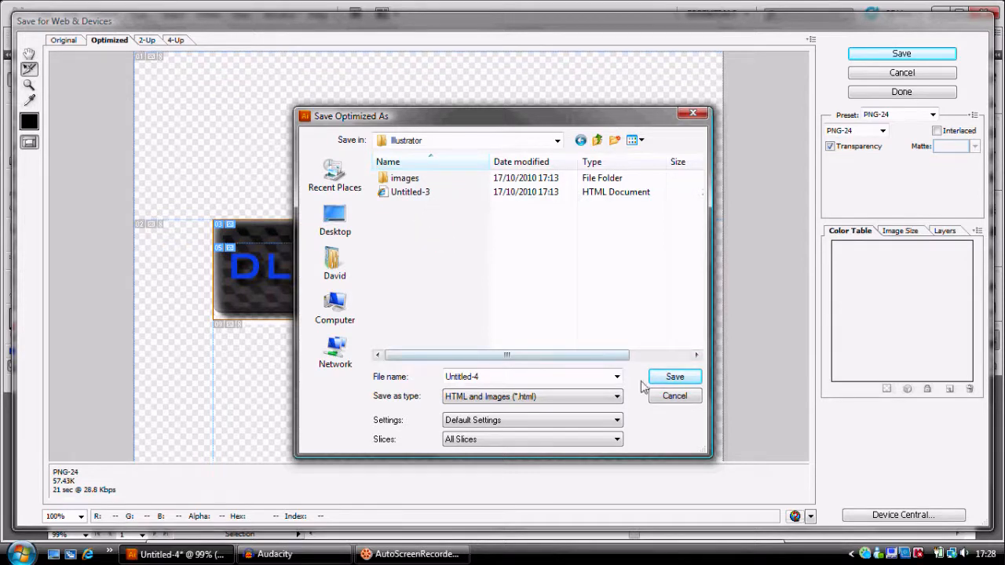
left_click(672, 377)
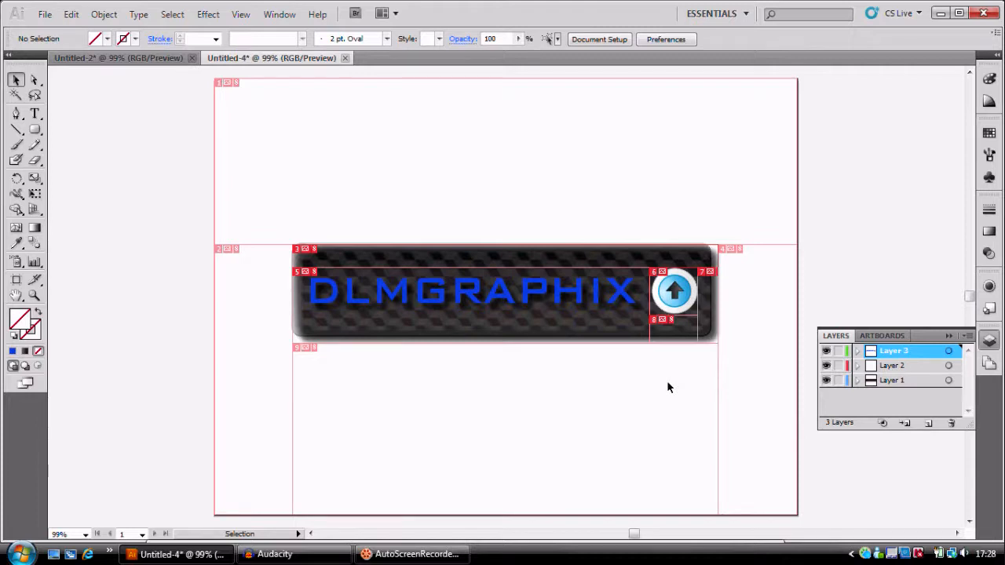
Minimize the Illustrator window to reach the desktop, keeping the document open
left_click(987, 16)
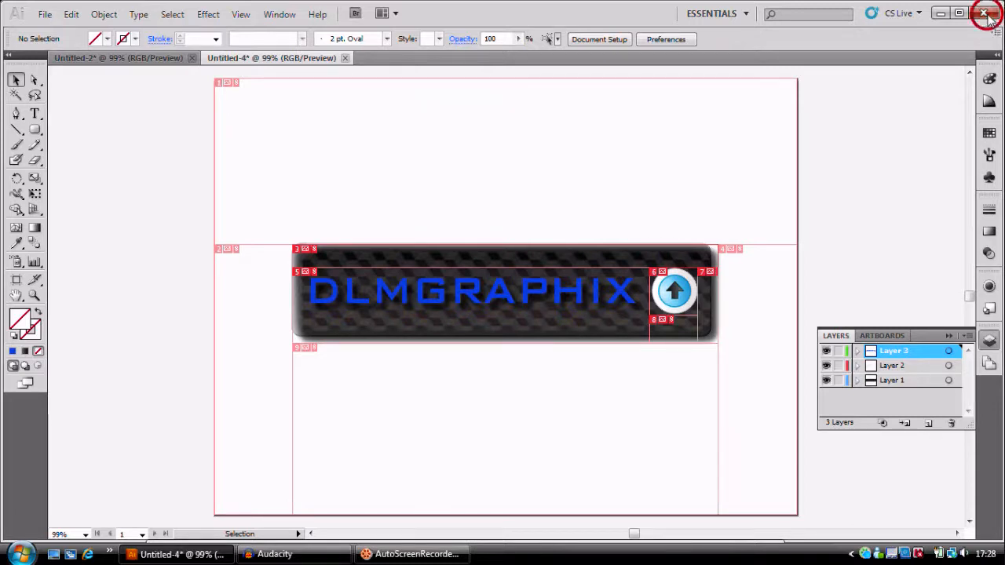
left_click(577, 311)
left_click(940, 14)
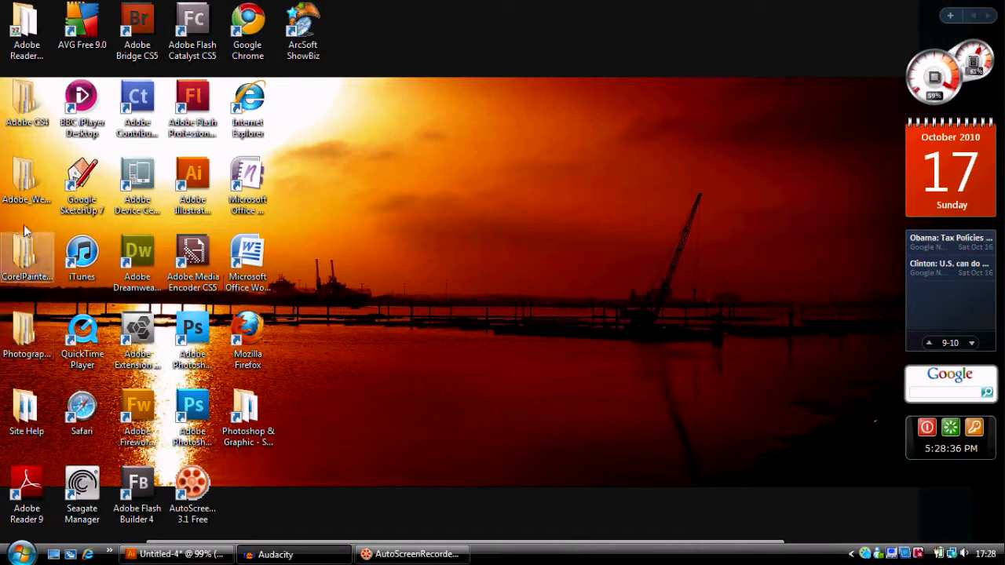
Open the Documents folder in Windows Explorer and go to the Youtube folder
double_click(23, 337)
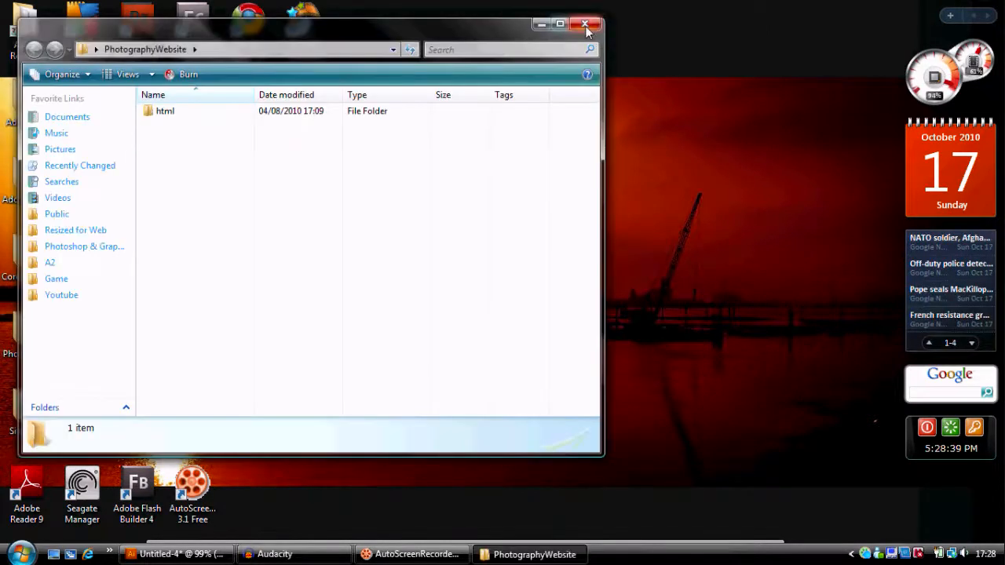
left_click(584, 24)
left_click(21, 554)
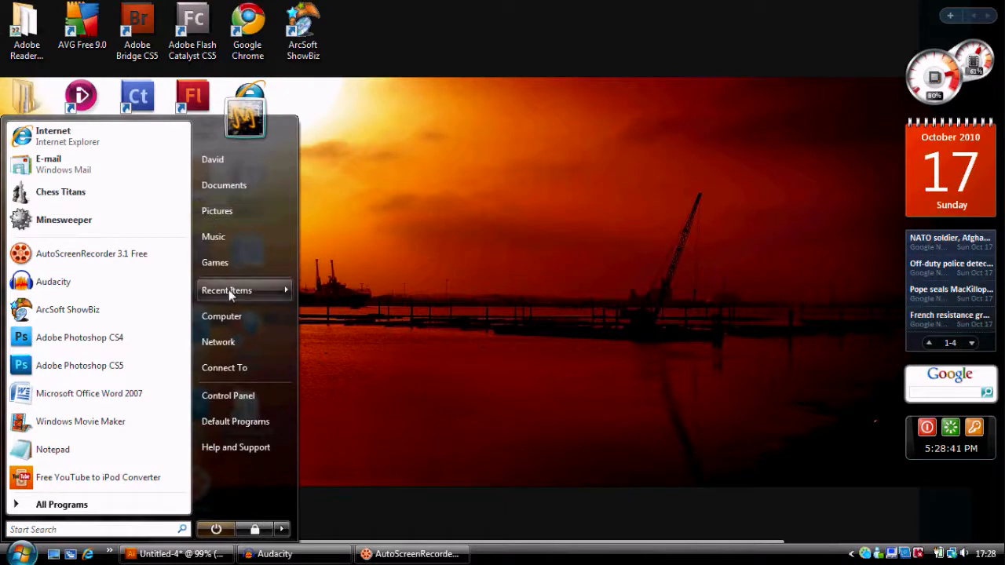
left_click(227, 184)
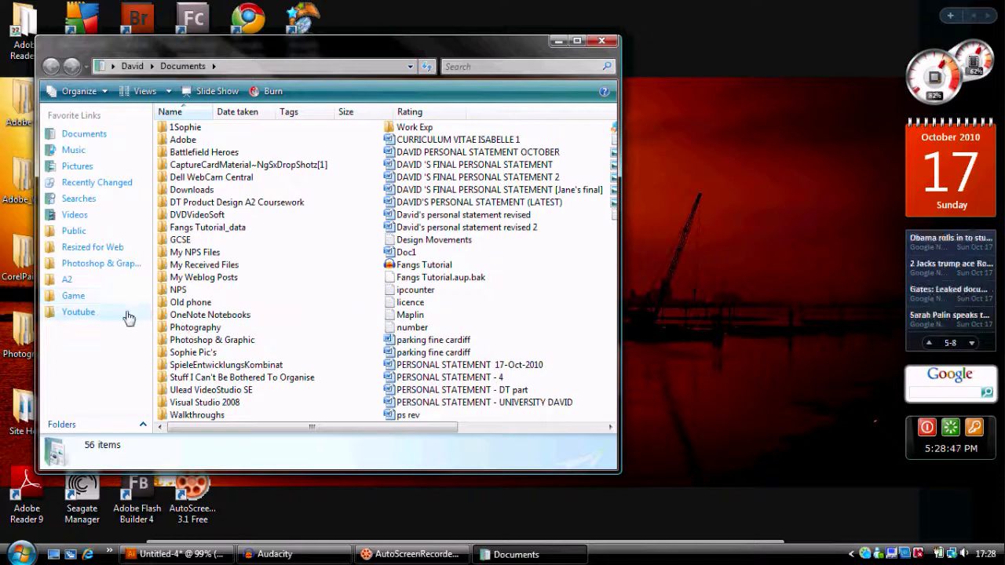
left_click(78, 312)
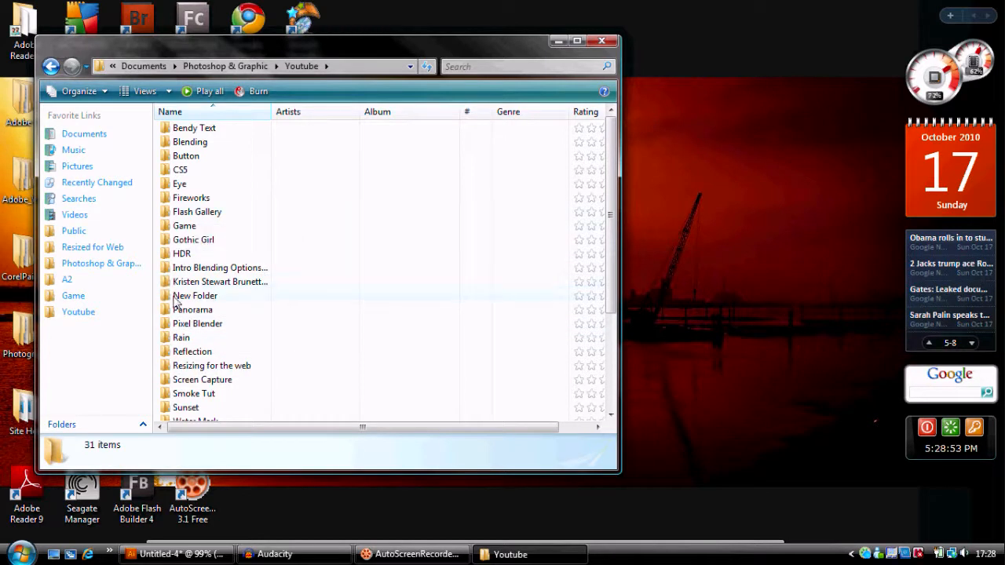
Open the exported images folder inside Button > Illustrator to view the saved slices
double_click(165, 157)
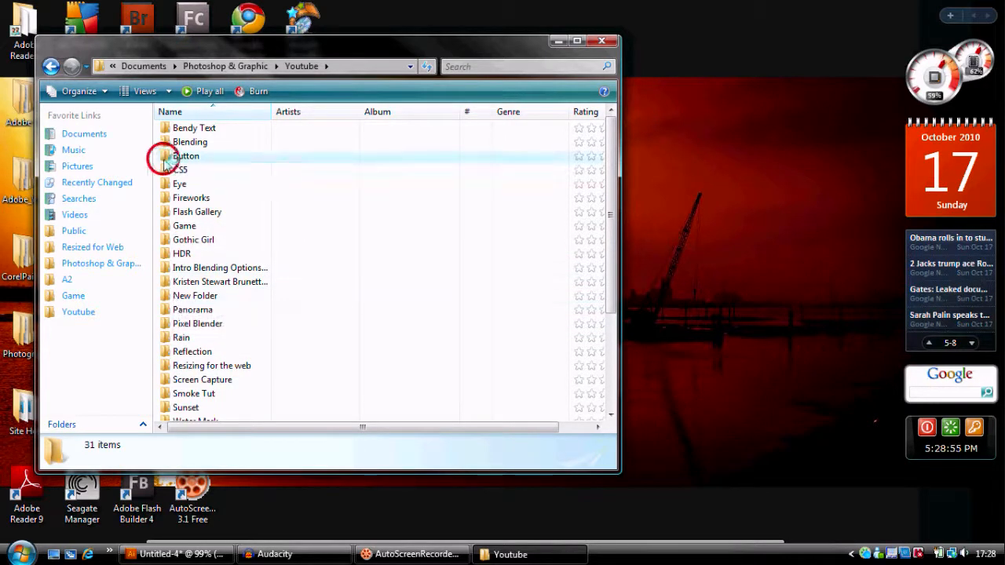
left_click(194, 131)
left_click(193, 132)
left_click(162, 130)
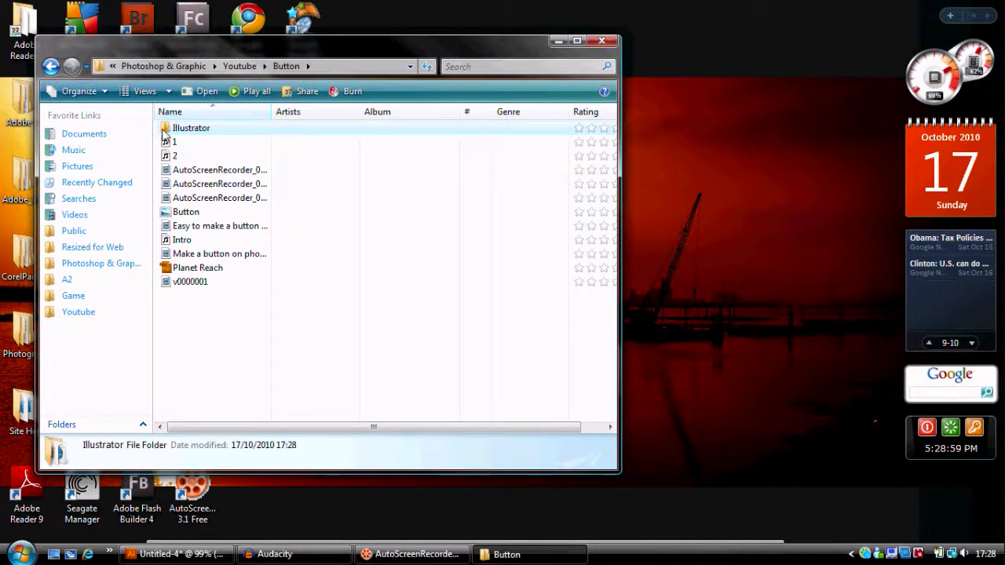
double_click(163, 131)
double_click(166, 129)
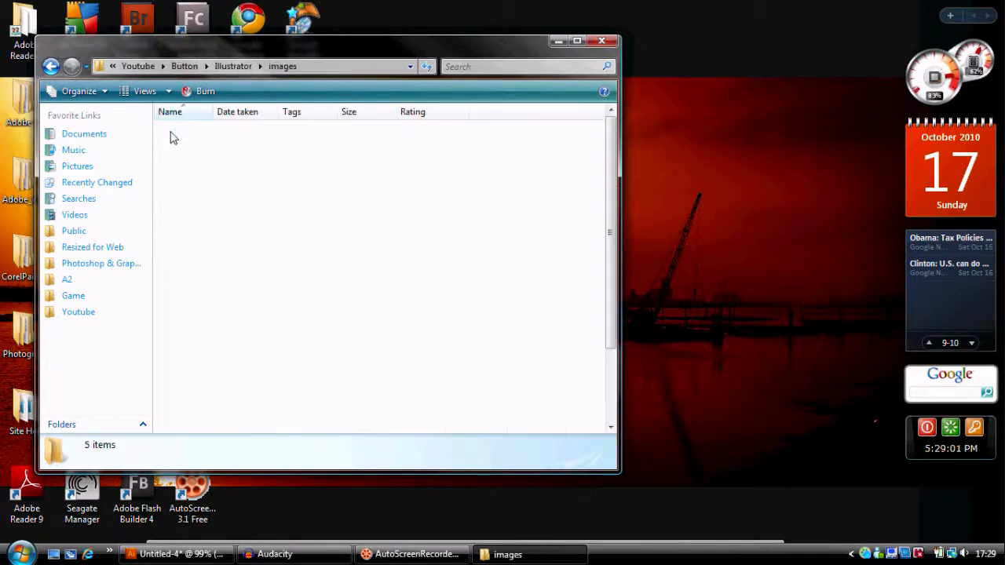